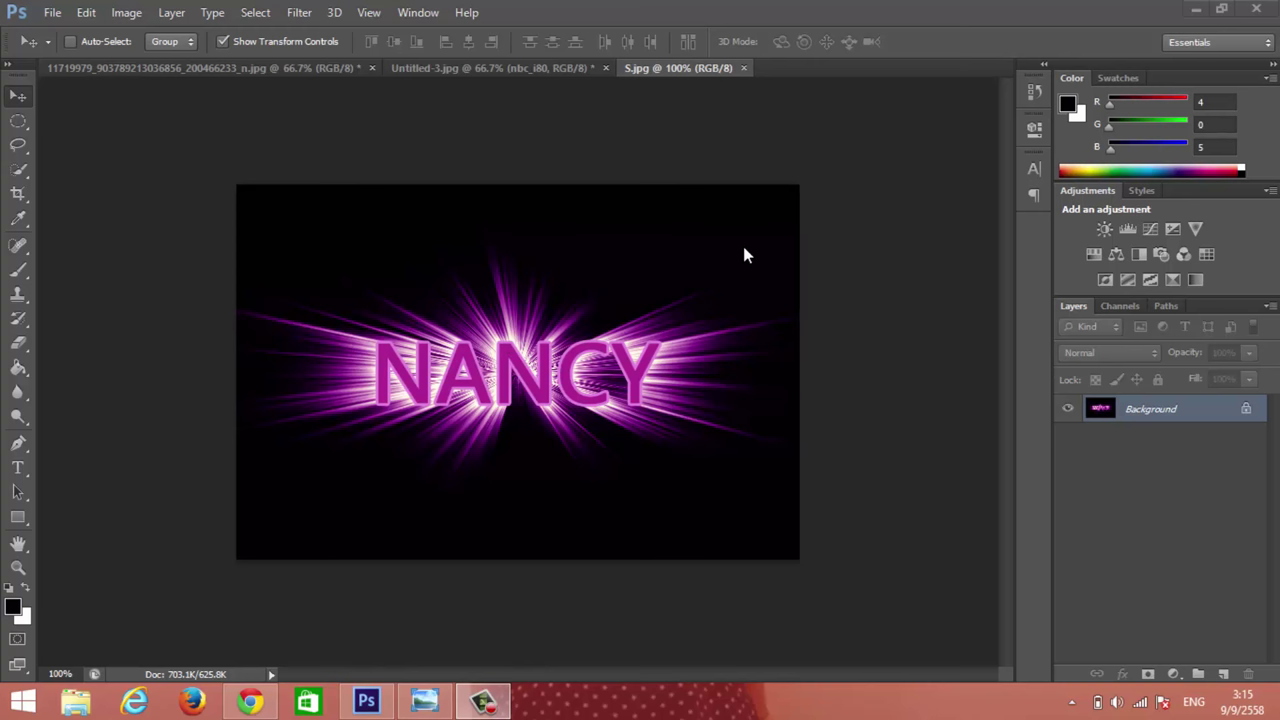
Create a new 600 × 400 px, 72 ppi RGB document with a white background.
{"action": "left_click", "coordinate": [52, 12]}
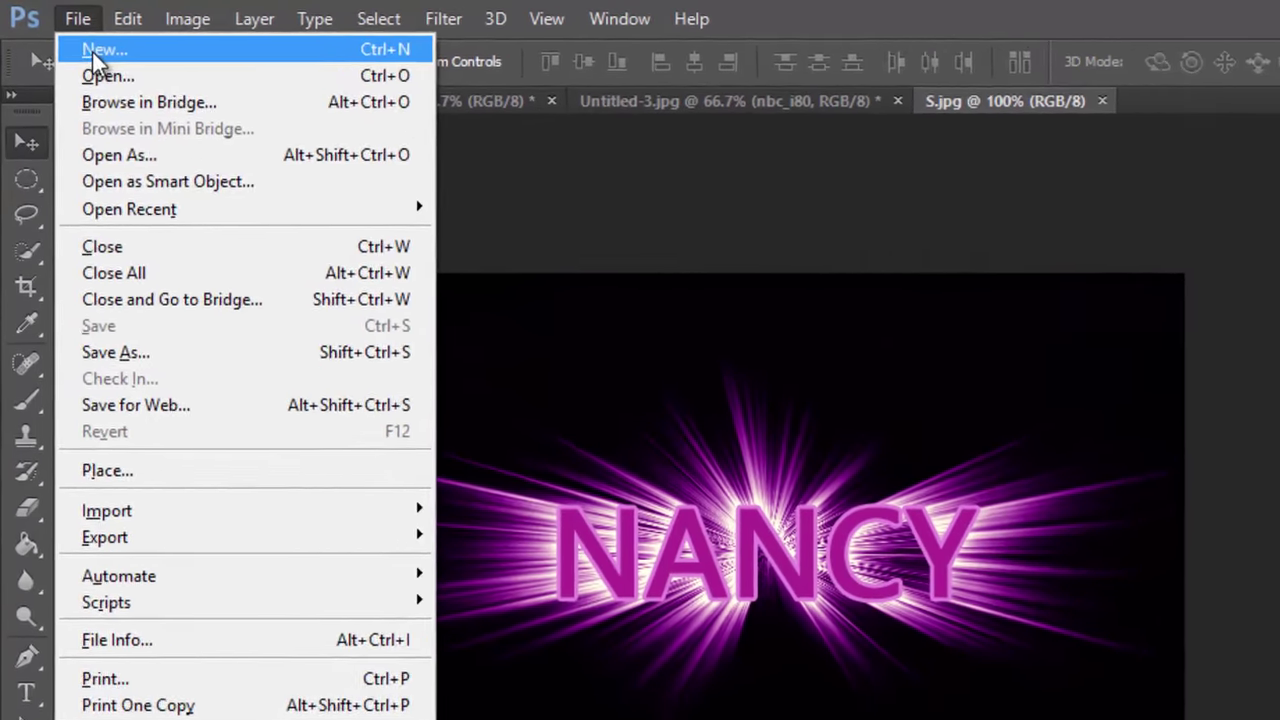
{"action": "left_click", "coordinate": [95, 49]}
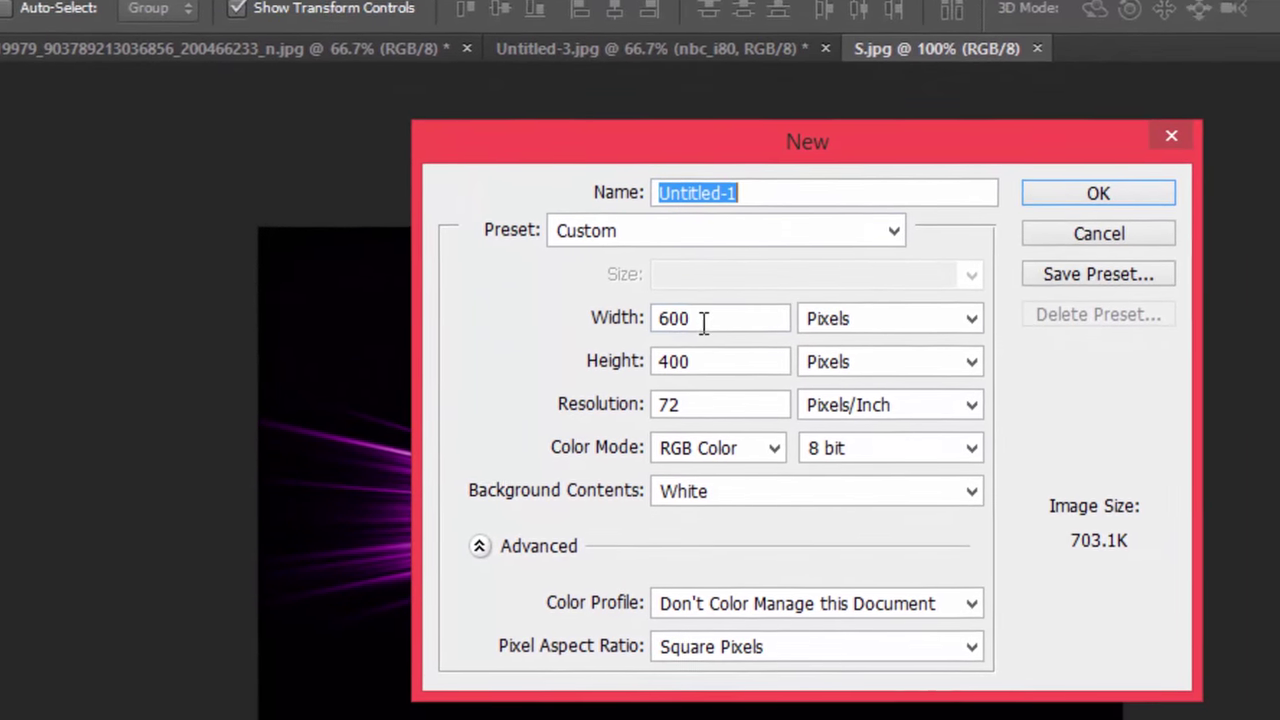
{"action": "double_click", "coordinate": [788, 377]}
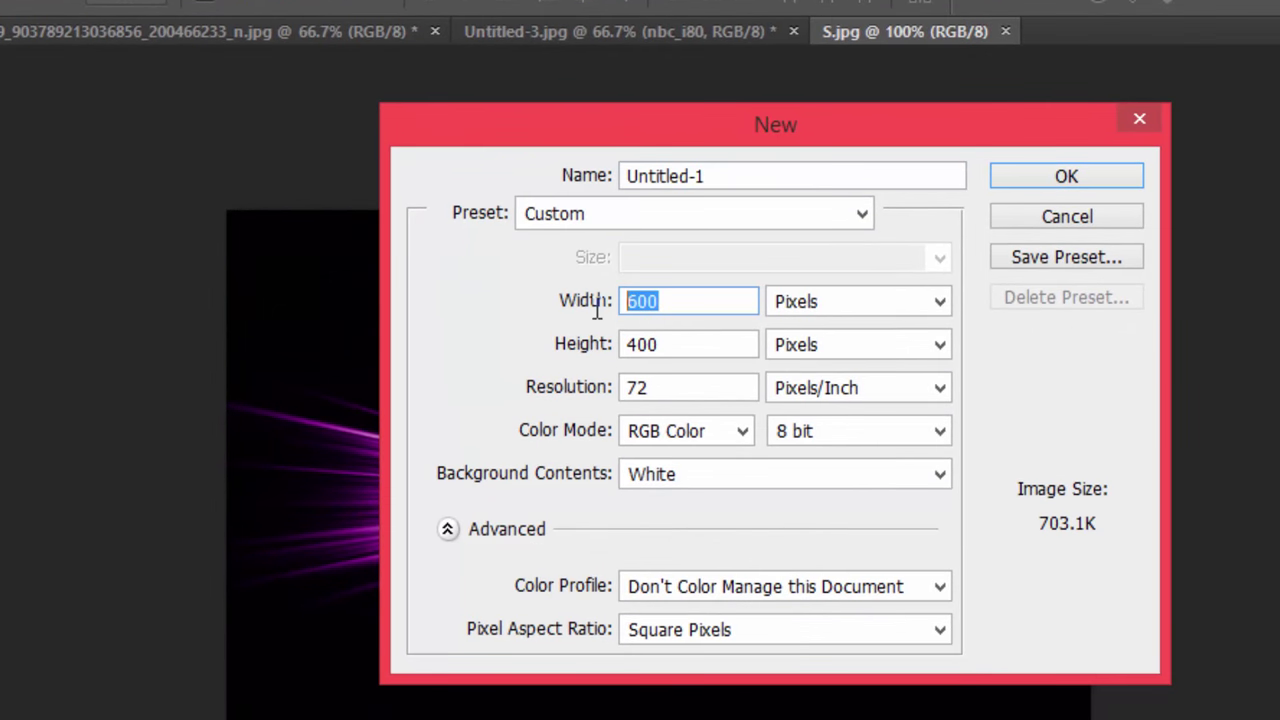
{"action": "double_click", "coordinate": [664, 350]}
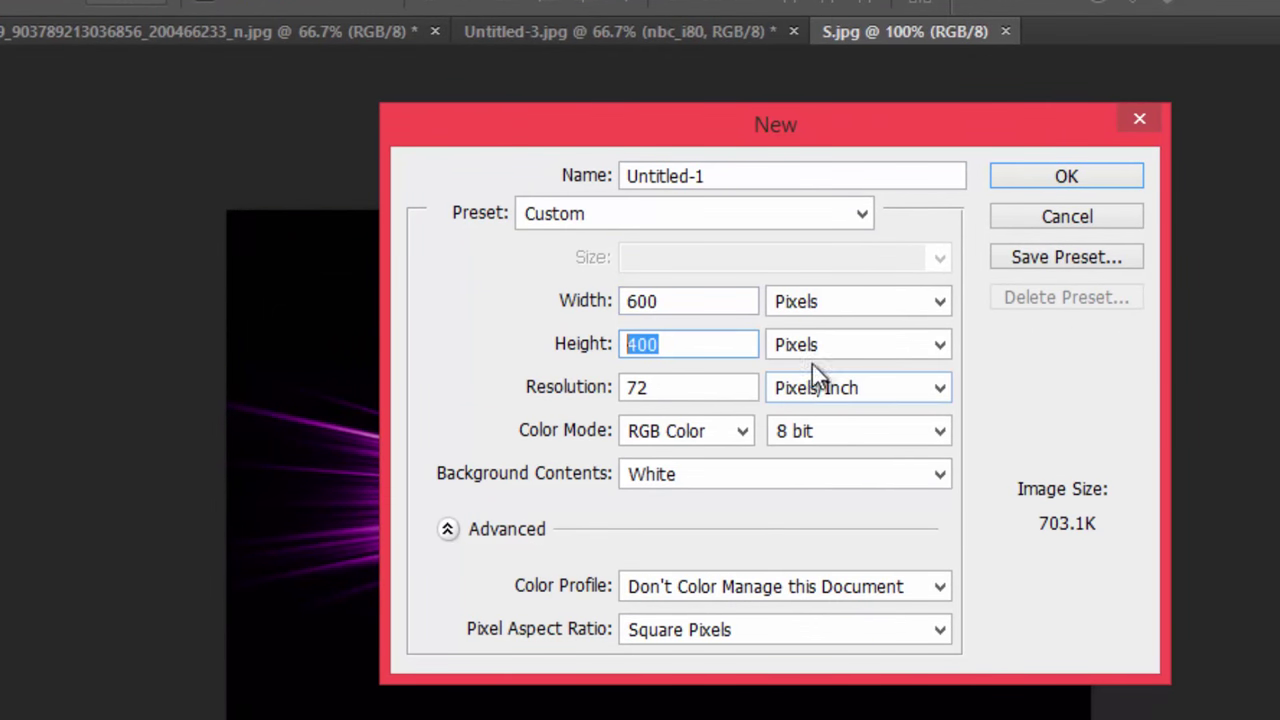
{"action": "left_click", "coordinate": [707, 304]}
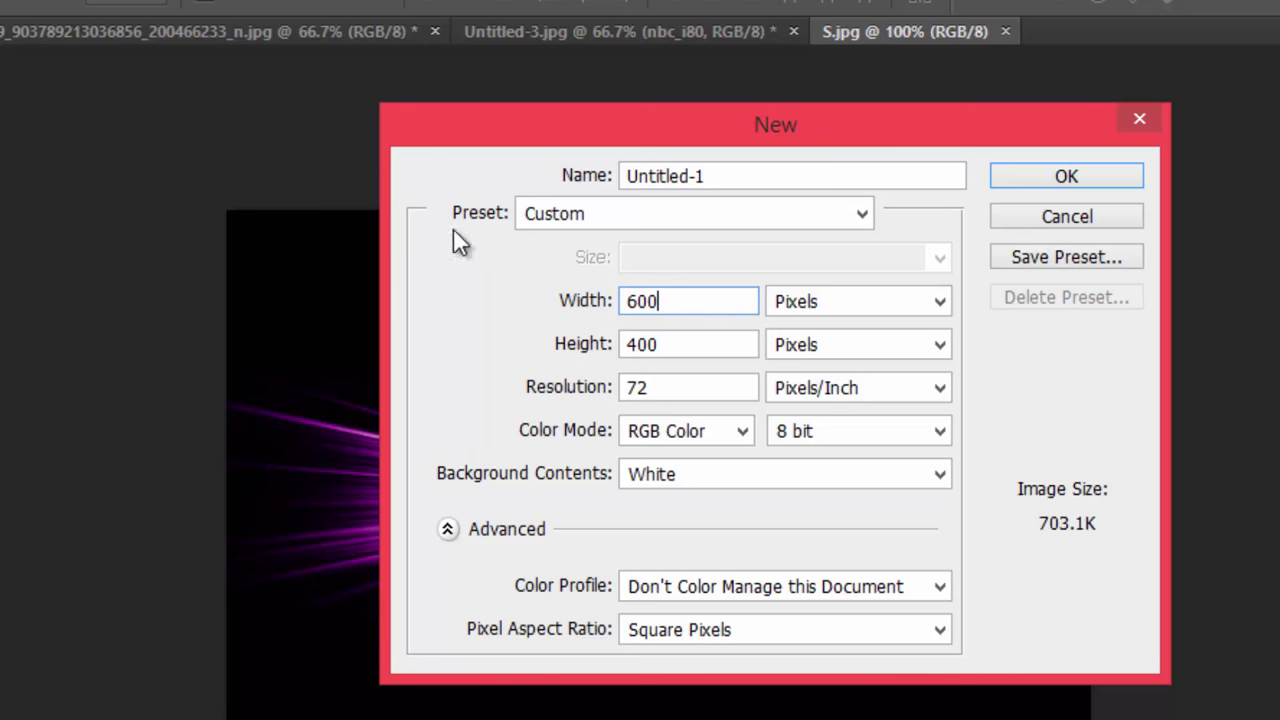
{"action": "left_click", "coordinate": [591, 405]}
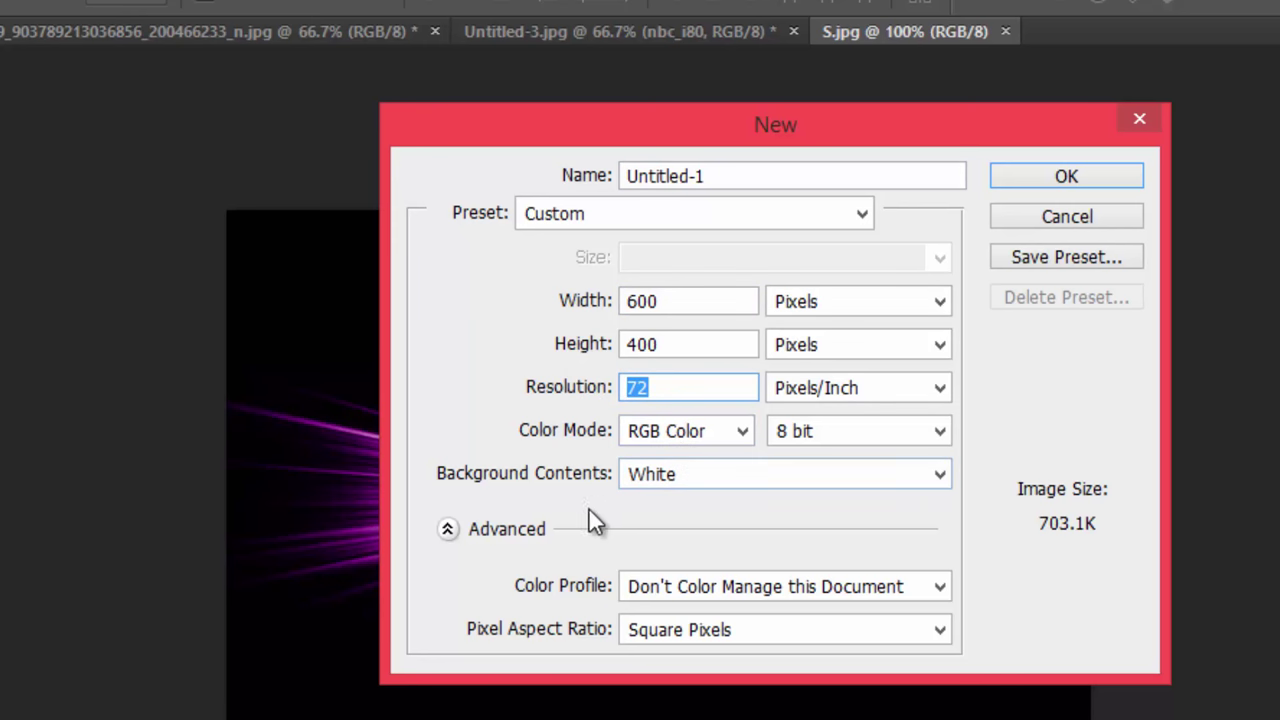
{"action": "left_click", "coordinate": [1034, 182]}
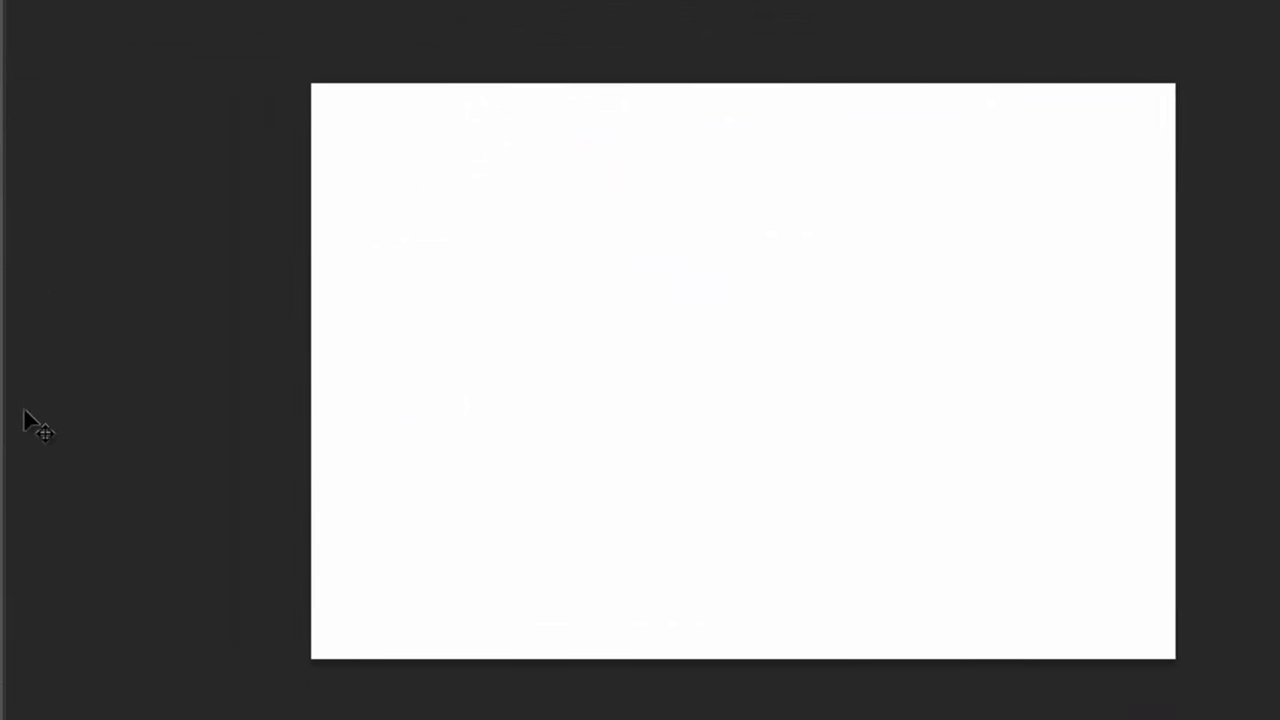
Set the foreground colour to #010002 and fill the canvas with the Paint Bucket Tool.
{"action": "left_click", "coordinate": [24, 368]}
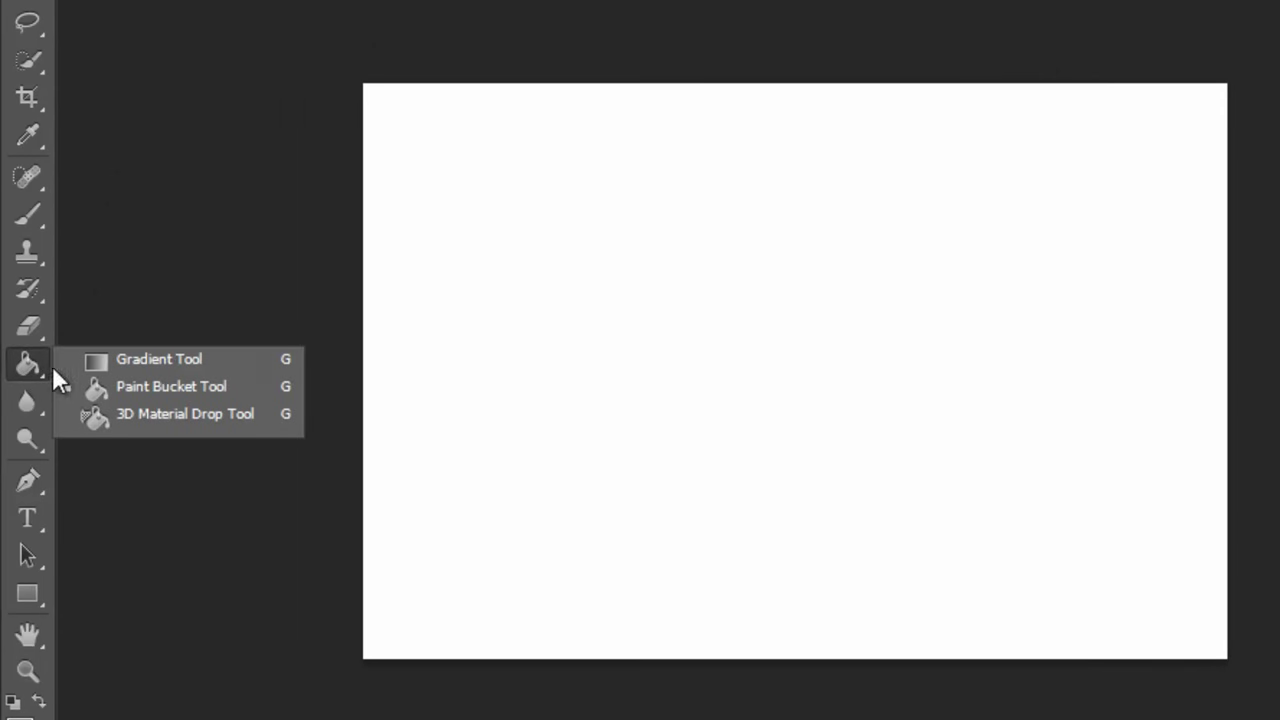
{"action": "left_click", "coordinate": [146, 386]}
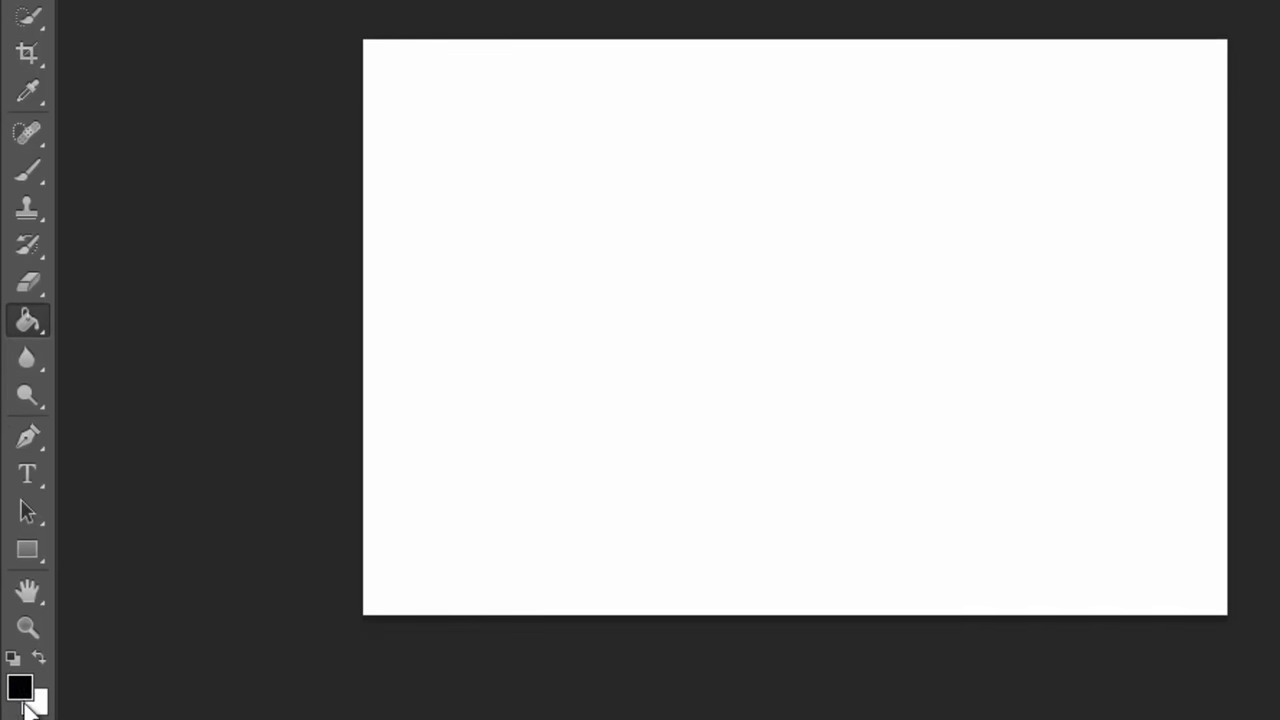
{"action": "left_click", "coordinate": [20, 688]}
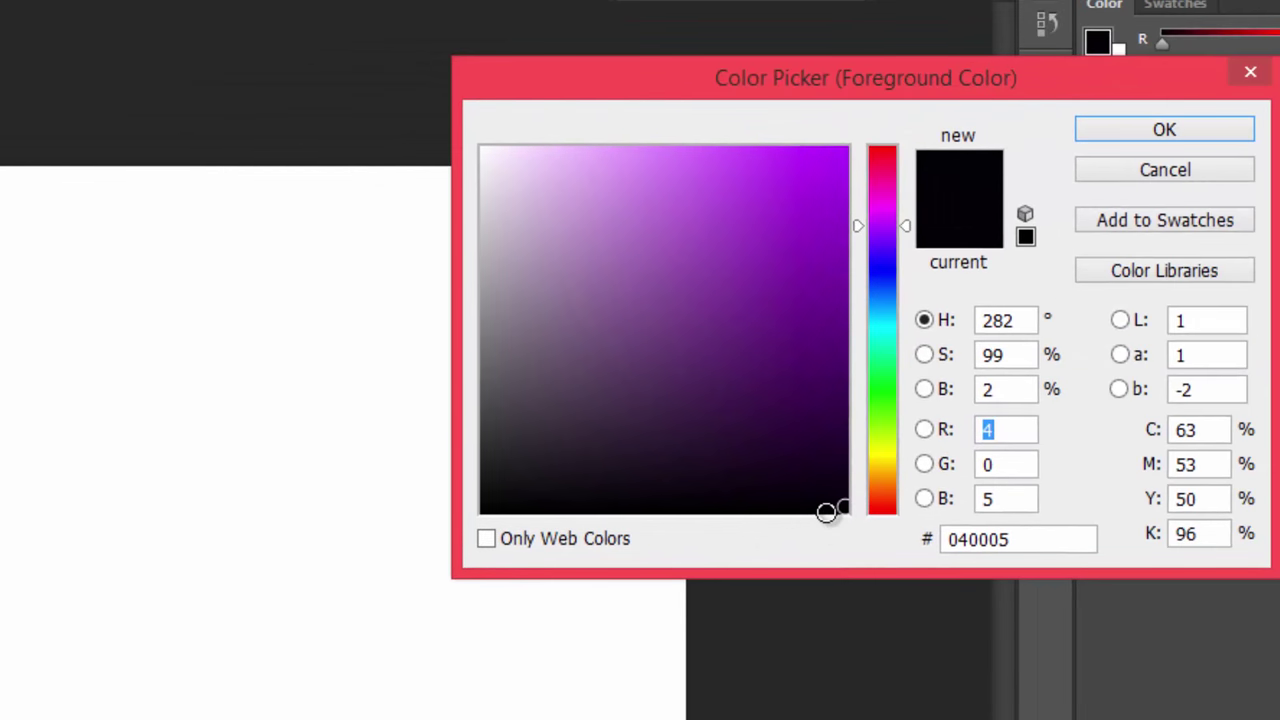
{"action": "left_click", "coordinate": [827, 511]}
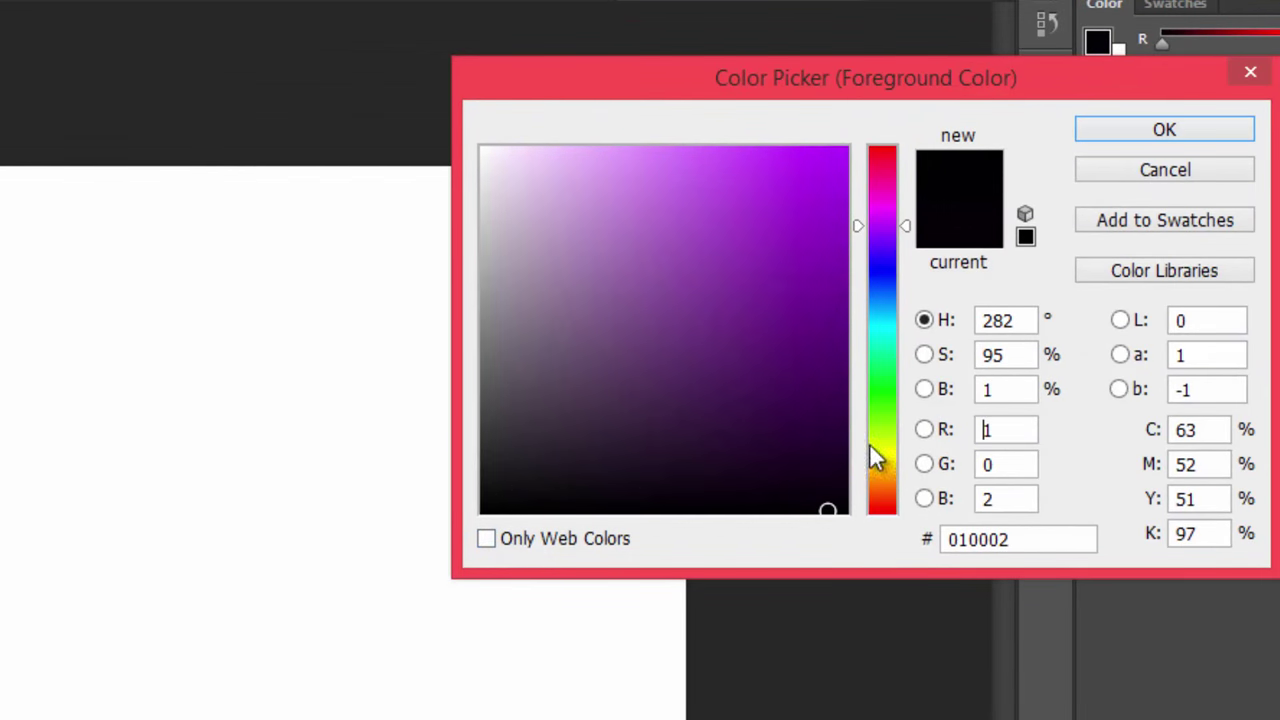
{"action": "left_click", "coordinate": [1086, 129]}
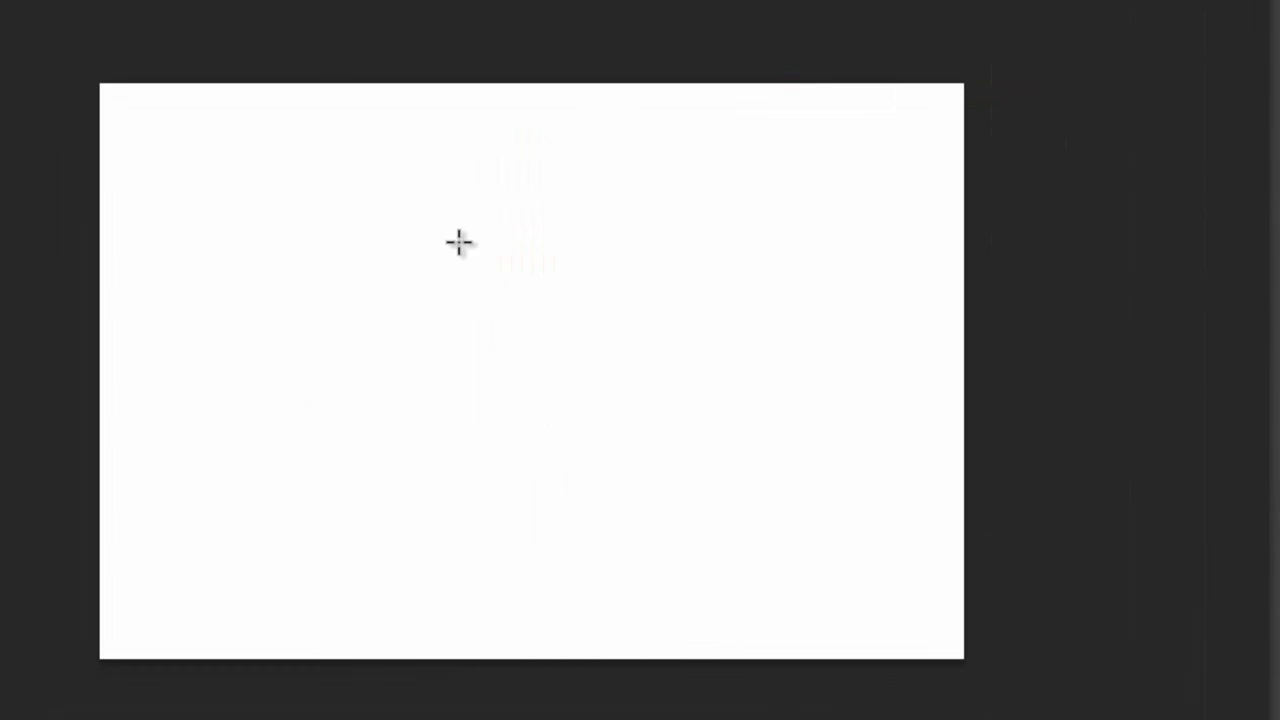
{"action": "left_click", "coordinate": [458, 241]}
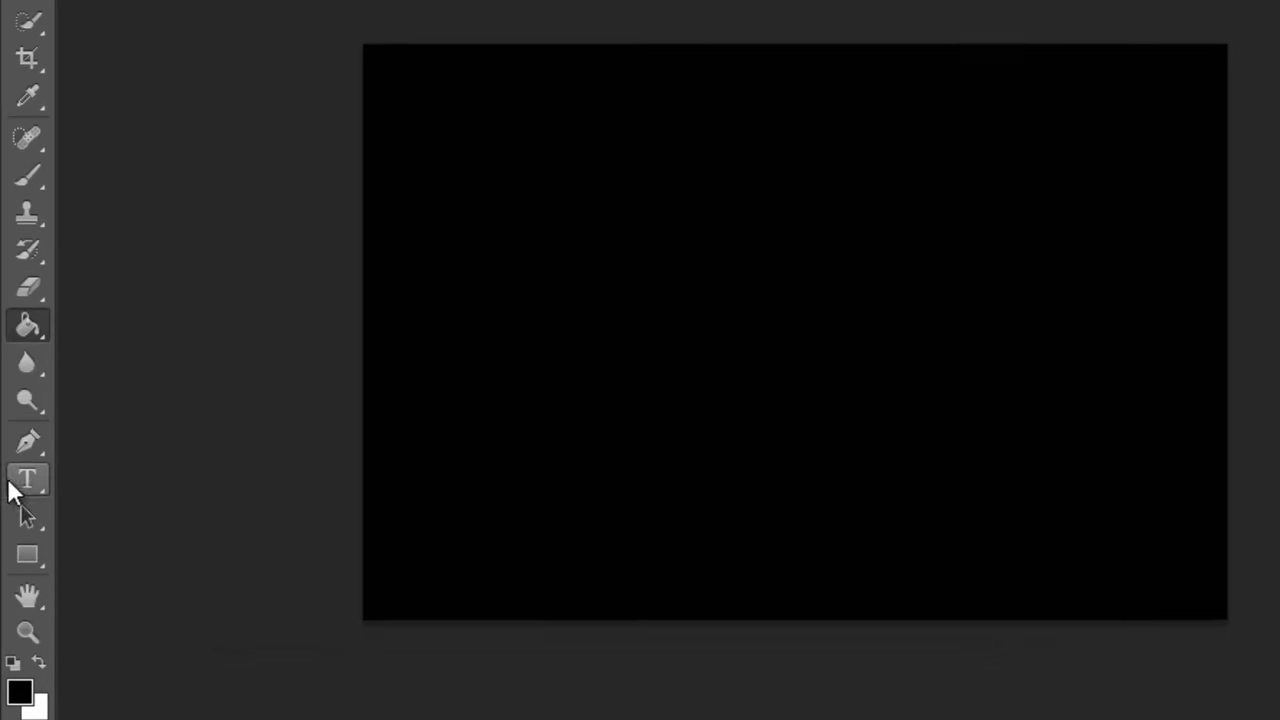
{"action": "right_click", "coordinate": [13, 478]}
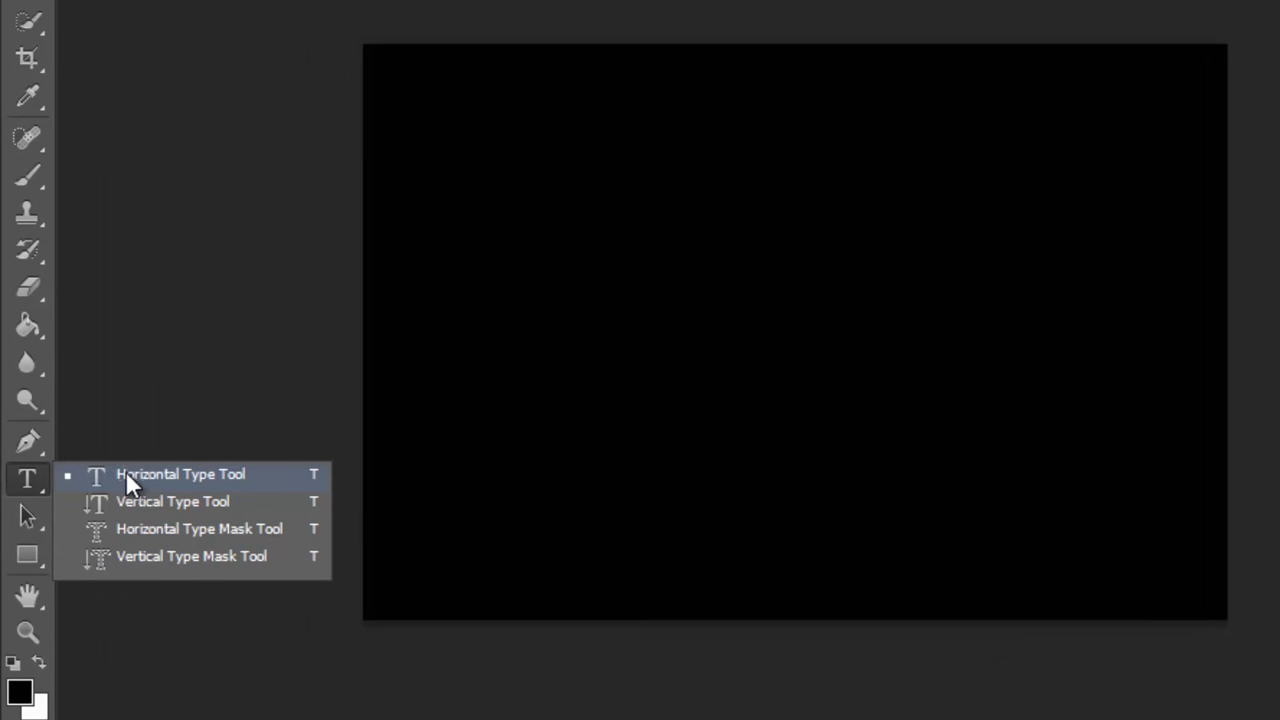
Type the word NANCY on the canvas with the Horizontal Type Tool.
{"action": "left_click", "coordinate": [218, 476]}
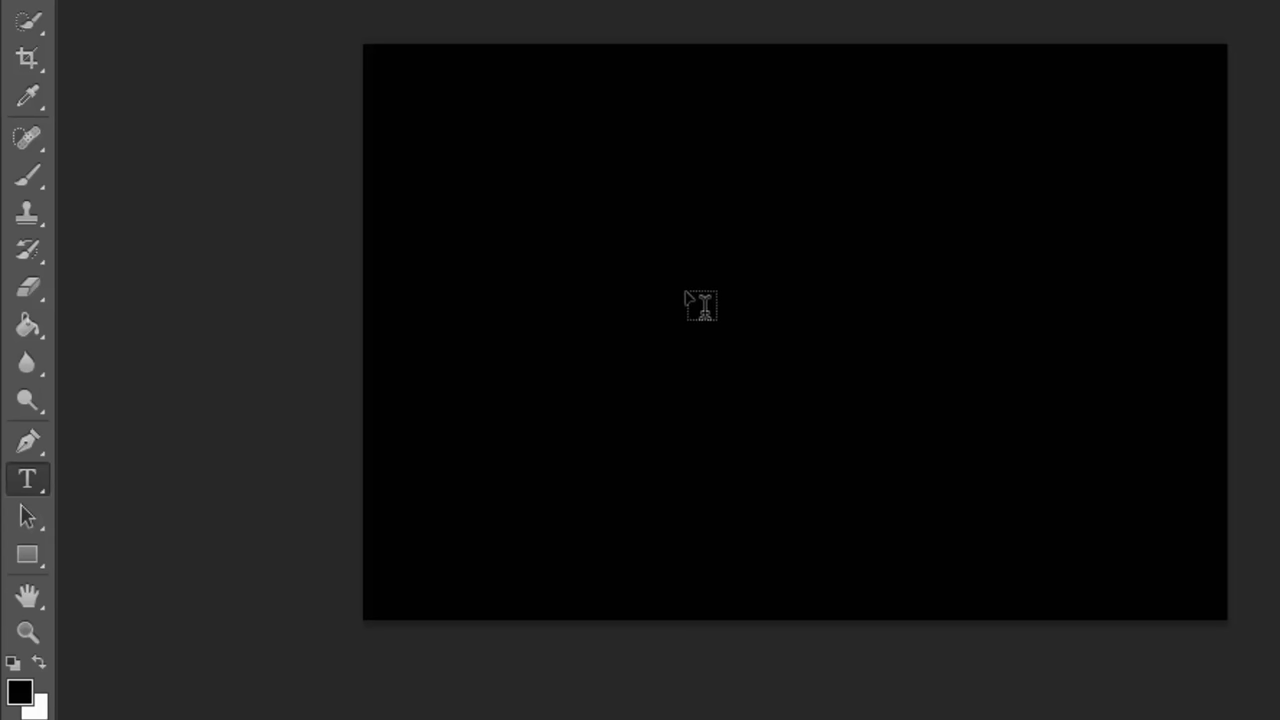
{"action": "left_click", "coordinate": [755, 278]}
{"action": "type", "text": "TEXT"}
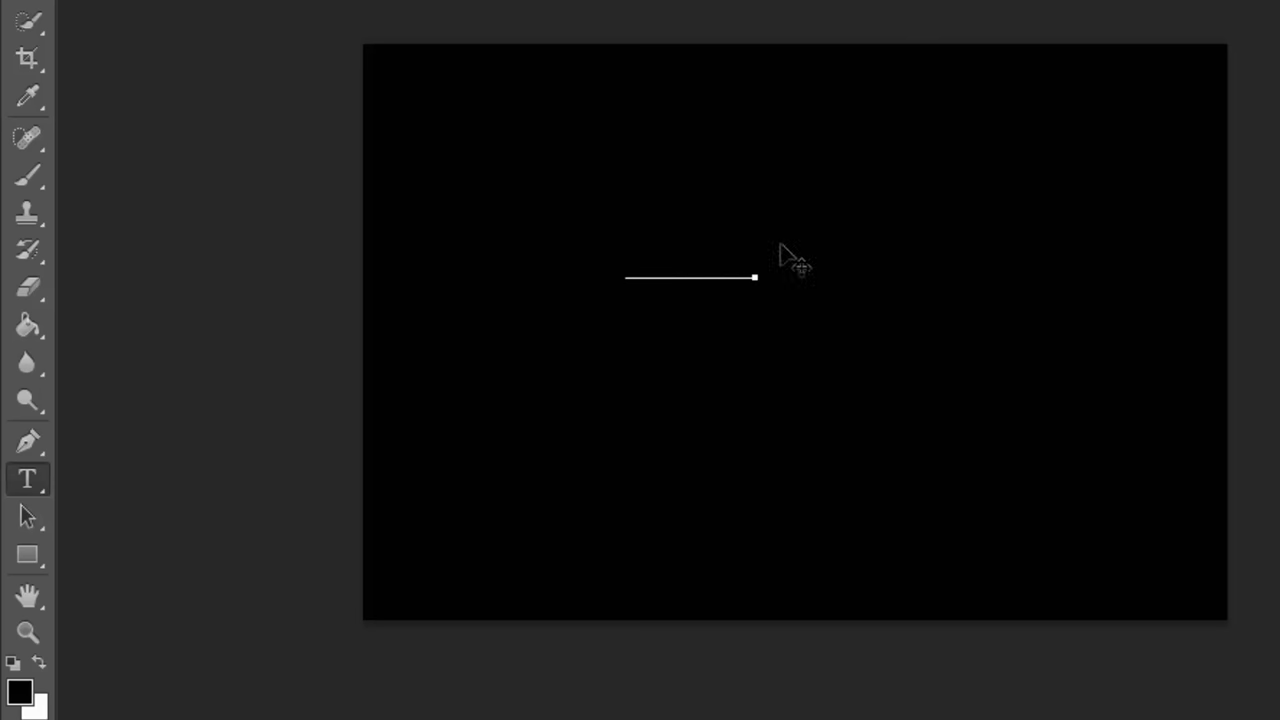
Change the NANCY text colour to white and commit the type layer.
{"action": "double_click", "coordinate": [717, 259]}
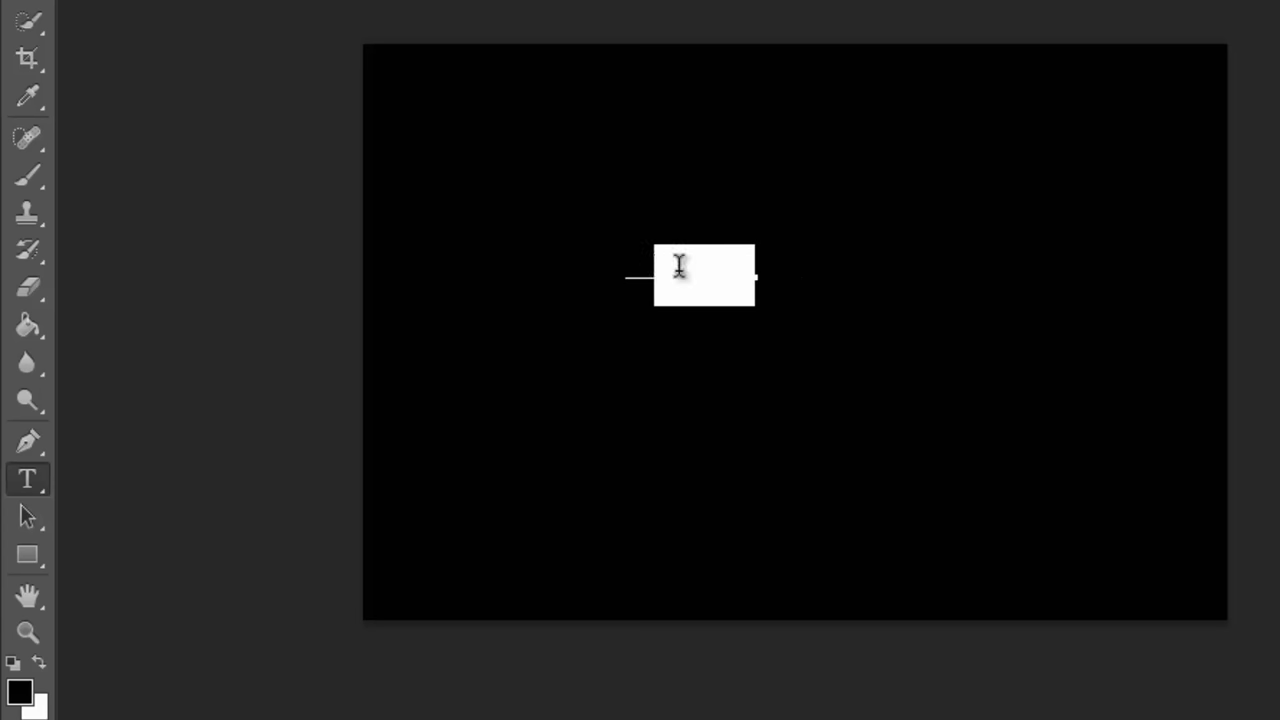
{"action": "left_click", "coordinate": [783, 270]}
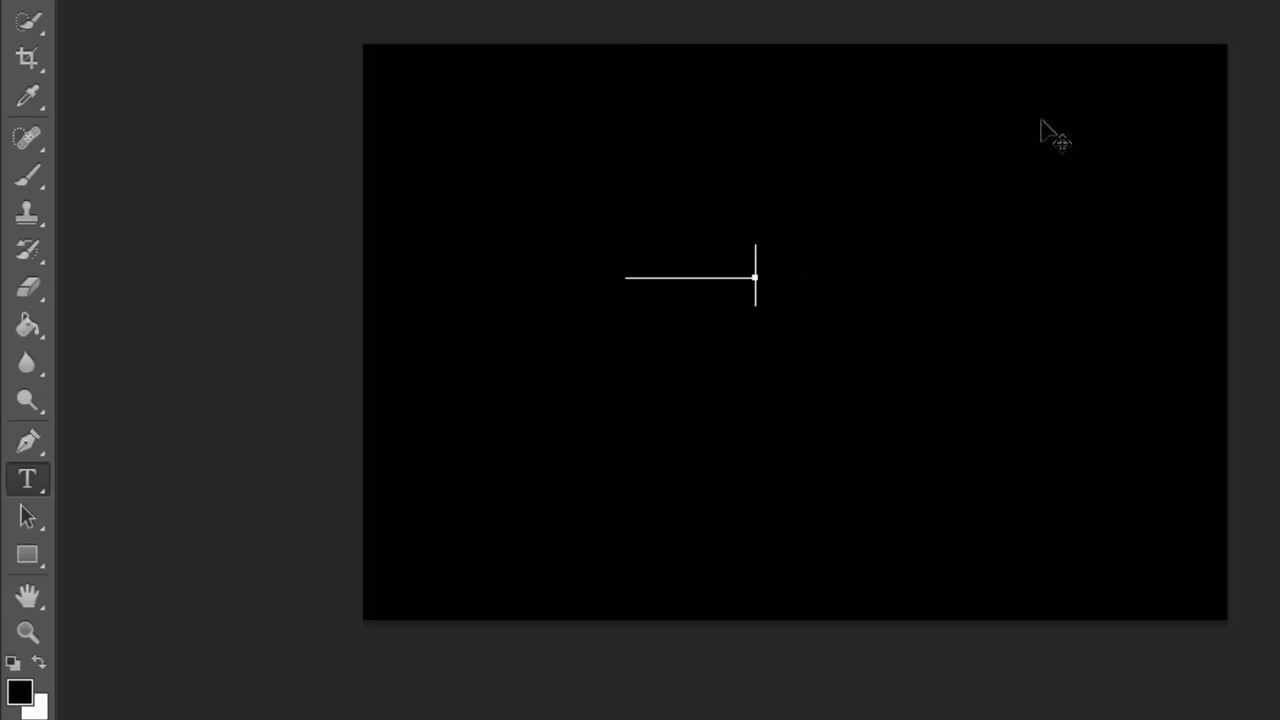
{"action": "left_click_drag", "start_coordinate": [764, 283], "coordinate": [617, 289]}
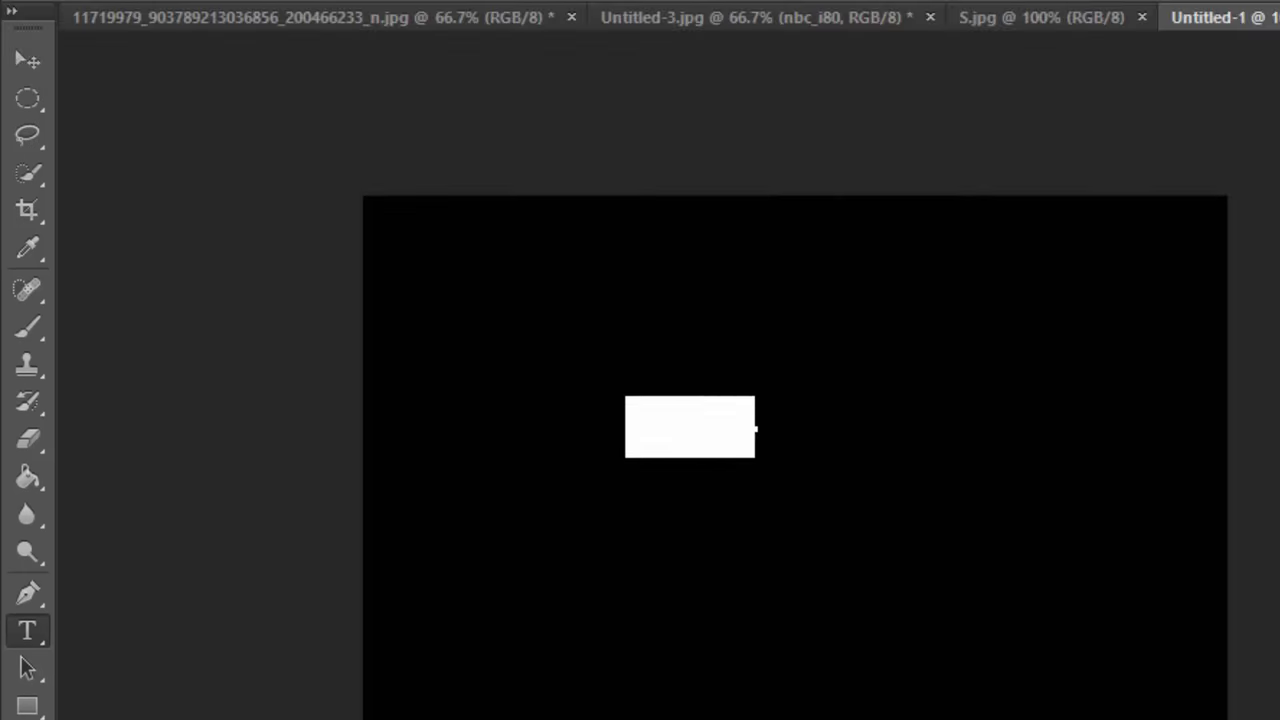
{"action": "left_click", "coordinate": [928, 62]}
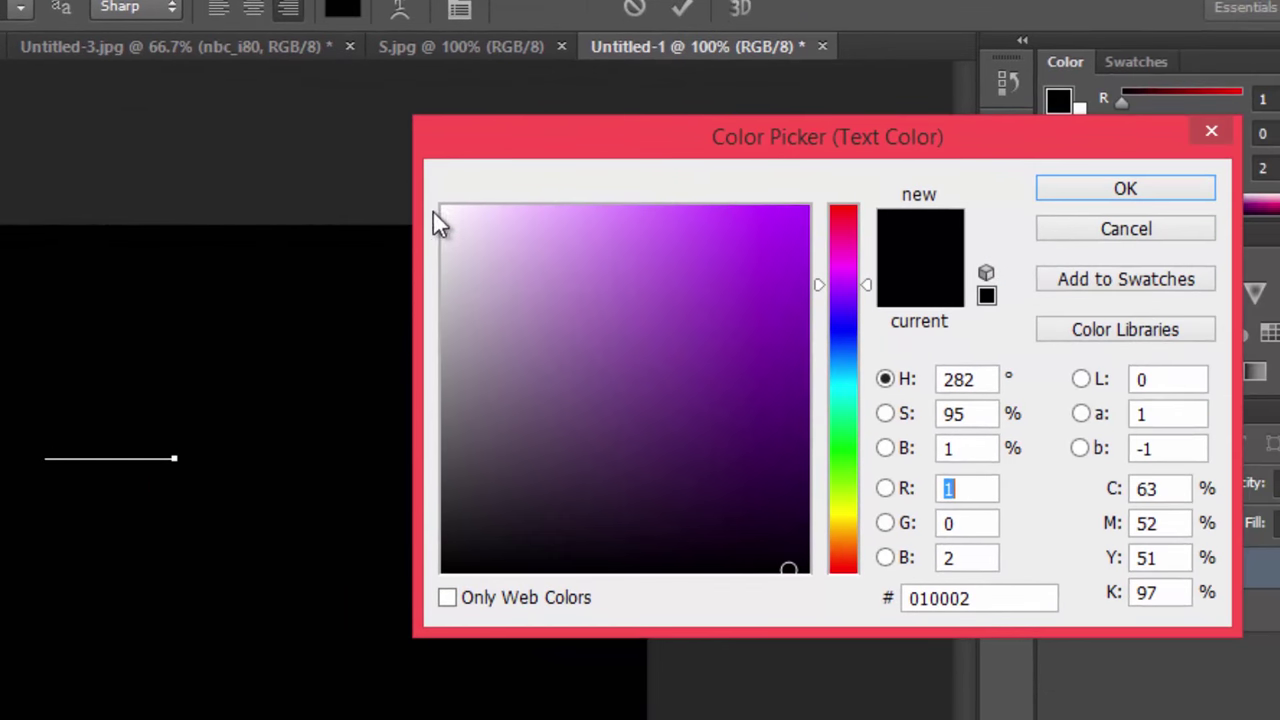
{"action": "left_click", "coordinate": [864, 308]}
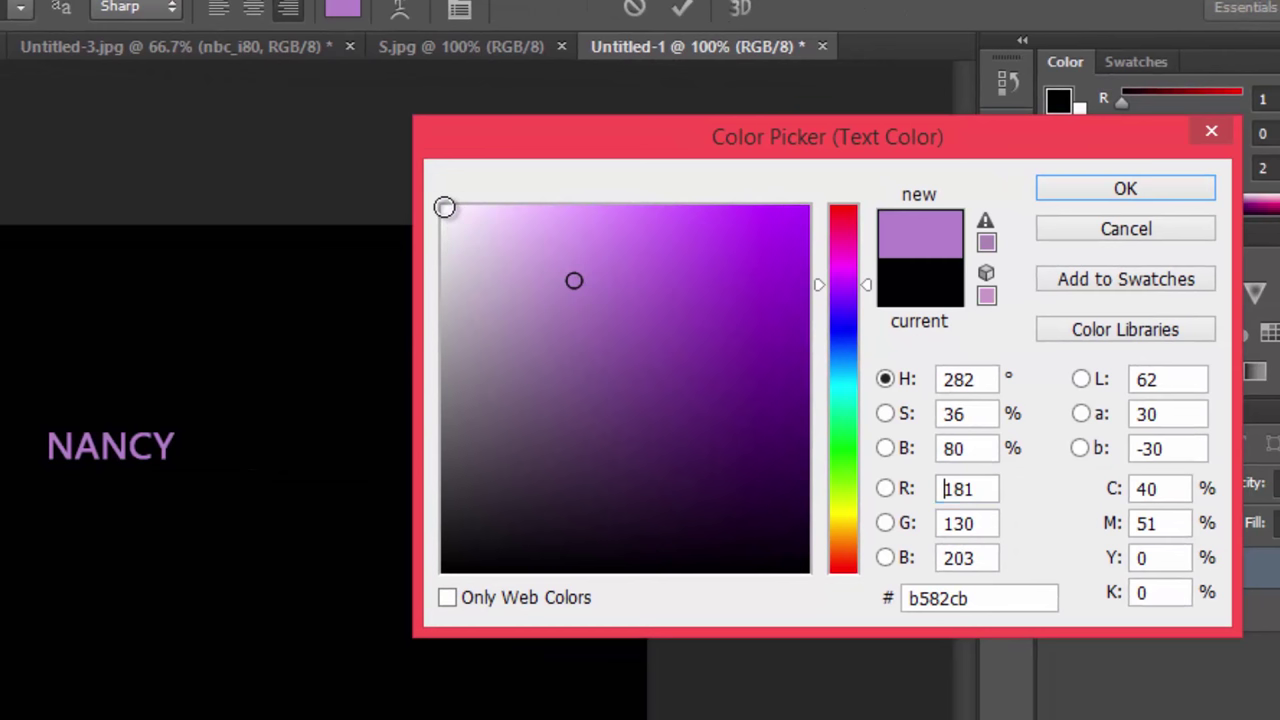
{"action": "left_click", "coordinate": [446, 210]}
{"action": "left_click", "coordinate": [1145, 189]}
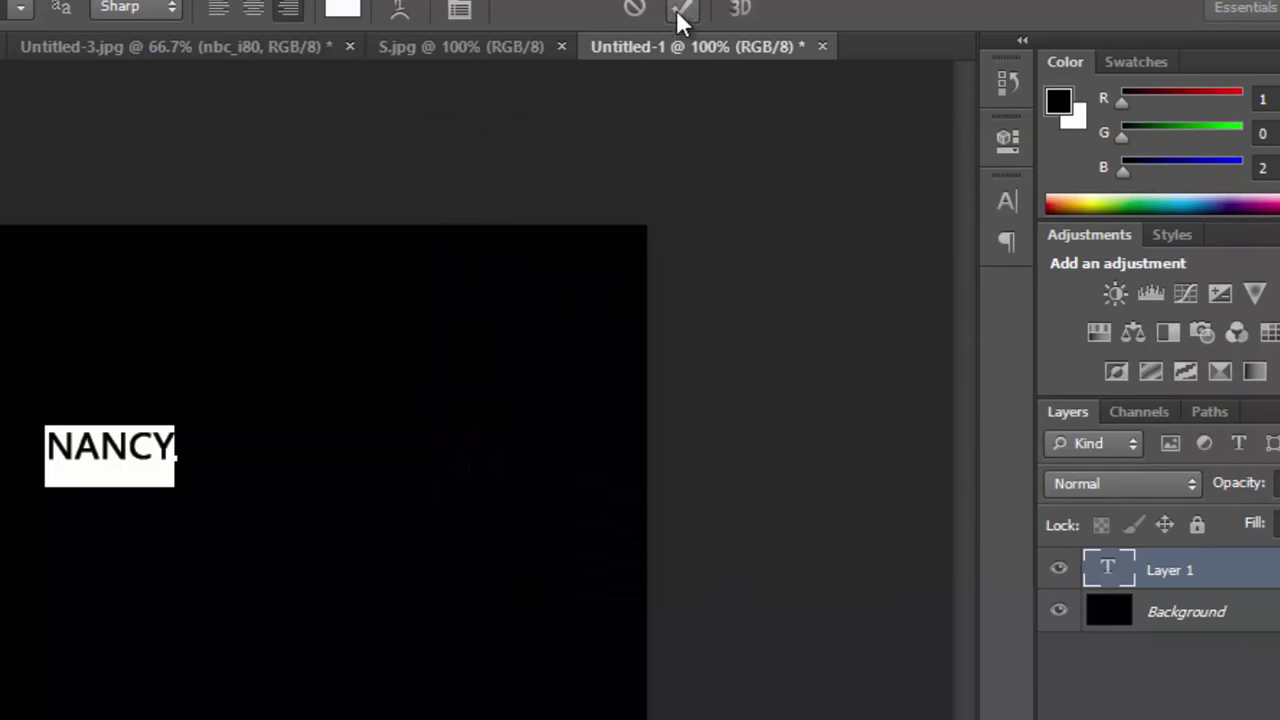
{"action": "left_click", "coordinate": [678, 10]}
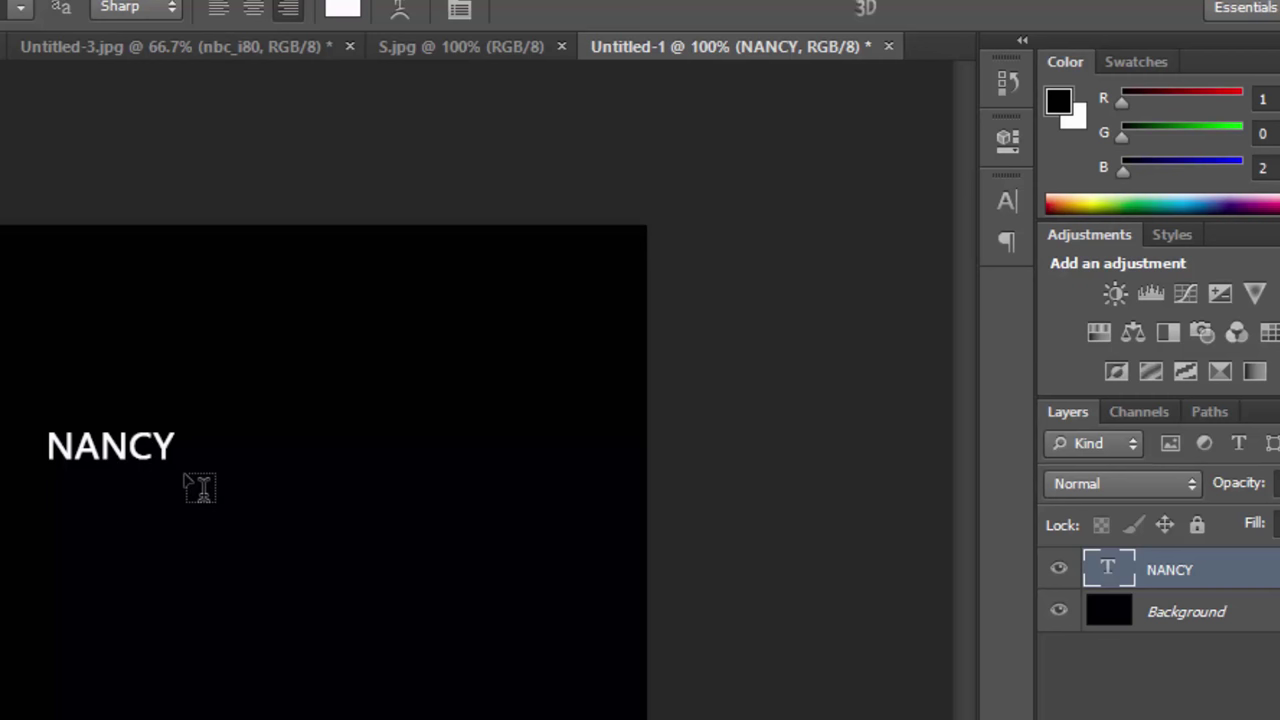
{"action": "key", "text": "ctrl"}
{"action": "key", "text": "ctrl+t"}
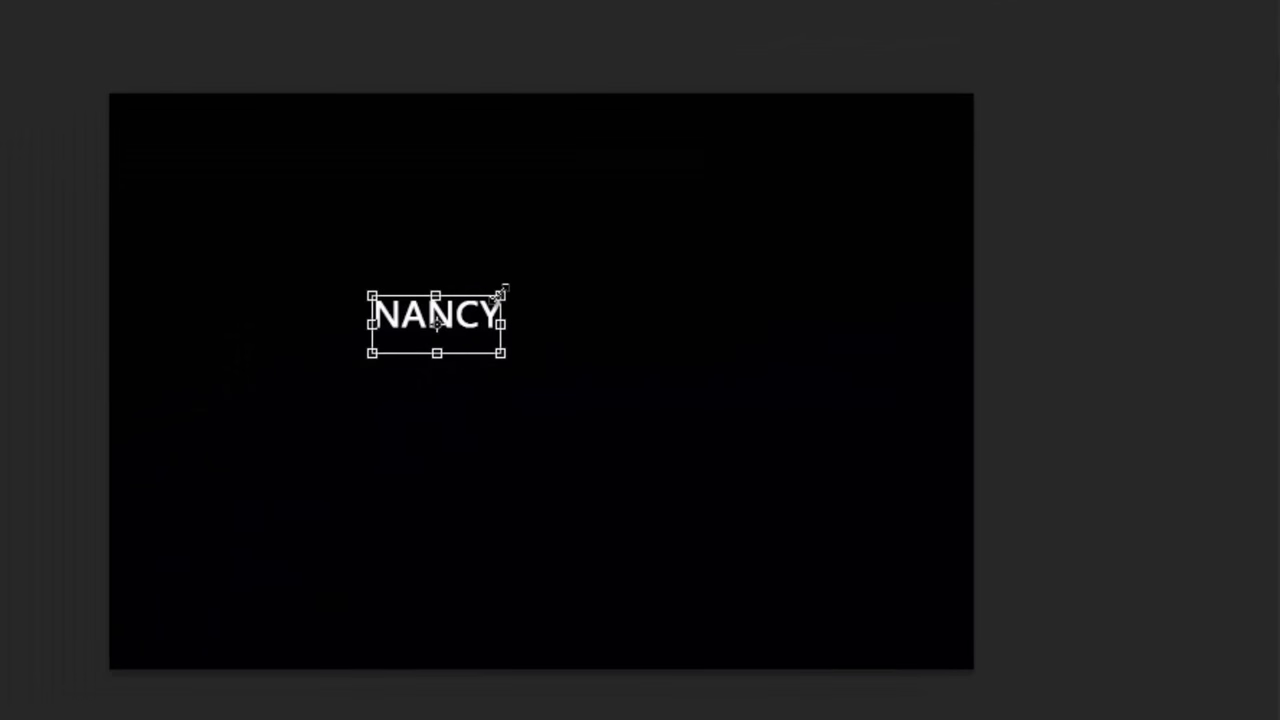
Scale the NANCY text proportionally to about 9.42 cm wide and commit the transform.
{"action": "left_click_drag", "start_coordinate": [509, 285], "coordinate": [654, 212]}
{"action": "left_click_drag", "start_coordinate": [522, 196], "coordinate": [545, 178]}
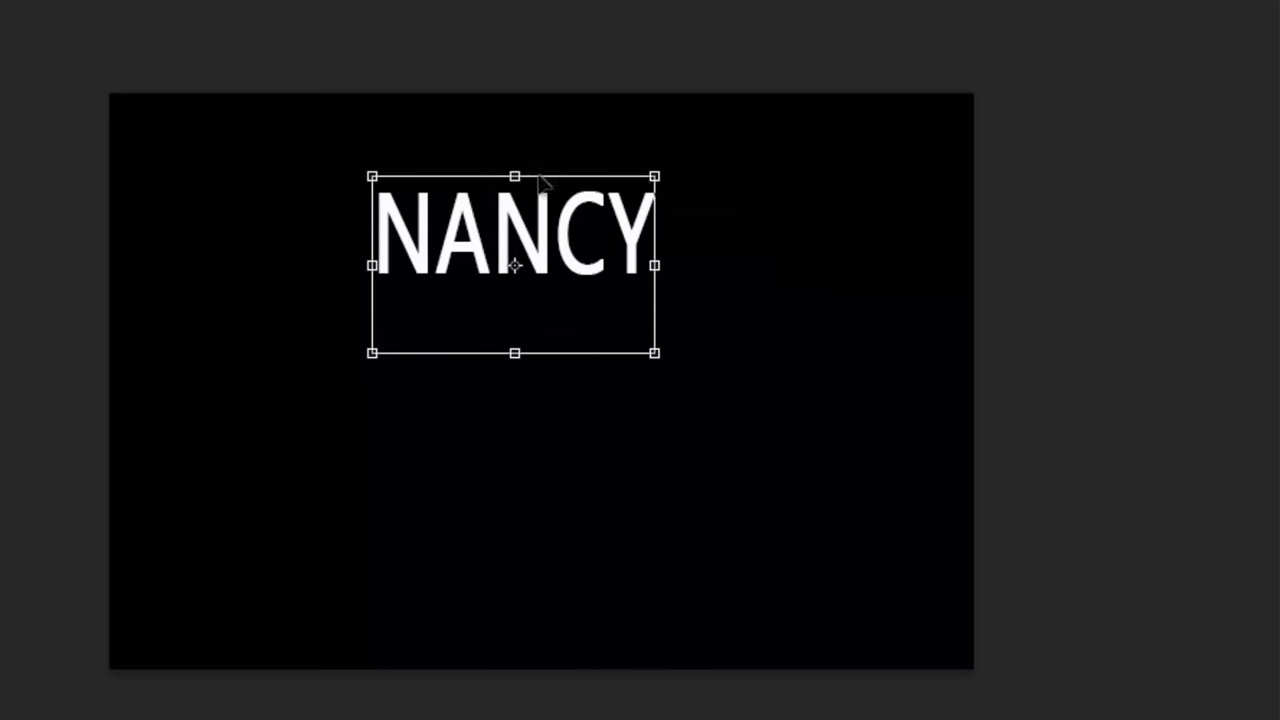
{"action": "left_click_drag", "start_coordinate": [354, 270], "coordinate": [248, 268]}
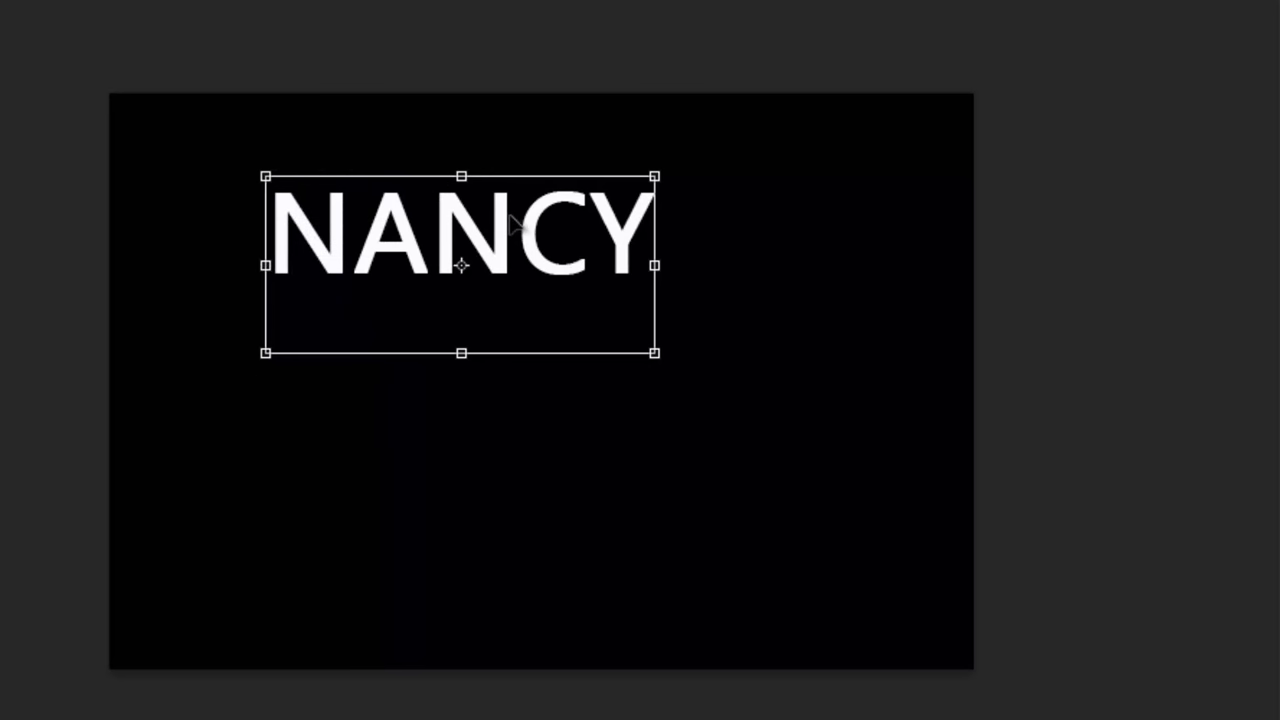
{"action": "left_click_drag", "start_coordinate": [462, 176], "coordinate": [487, 130]}
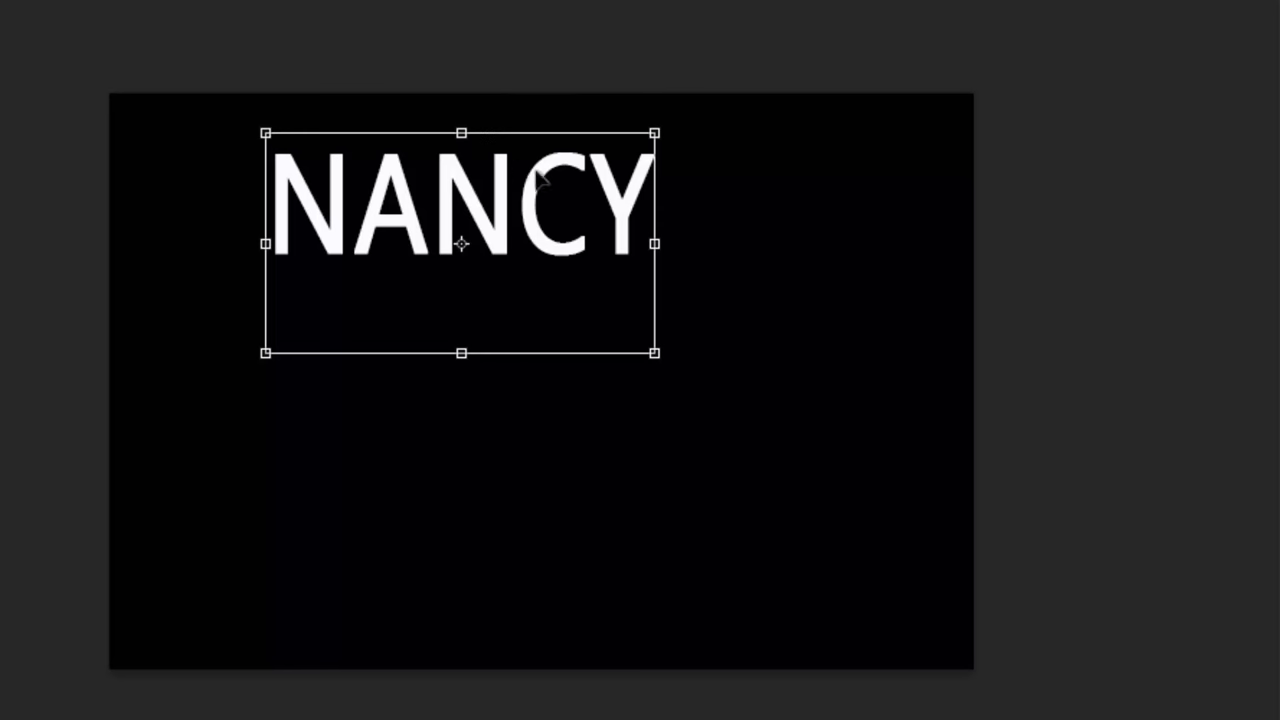
{"action": "left_click_drag", "start_coordinate": [654, 244], "coordinate": [778, 246]}
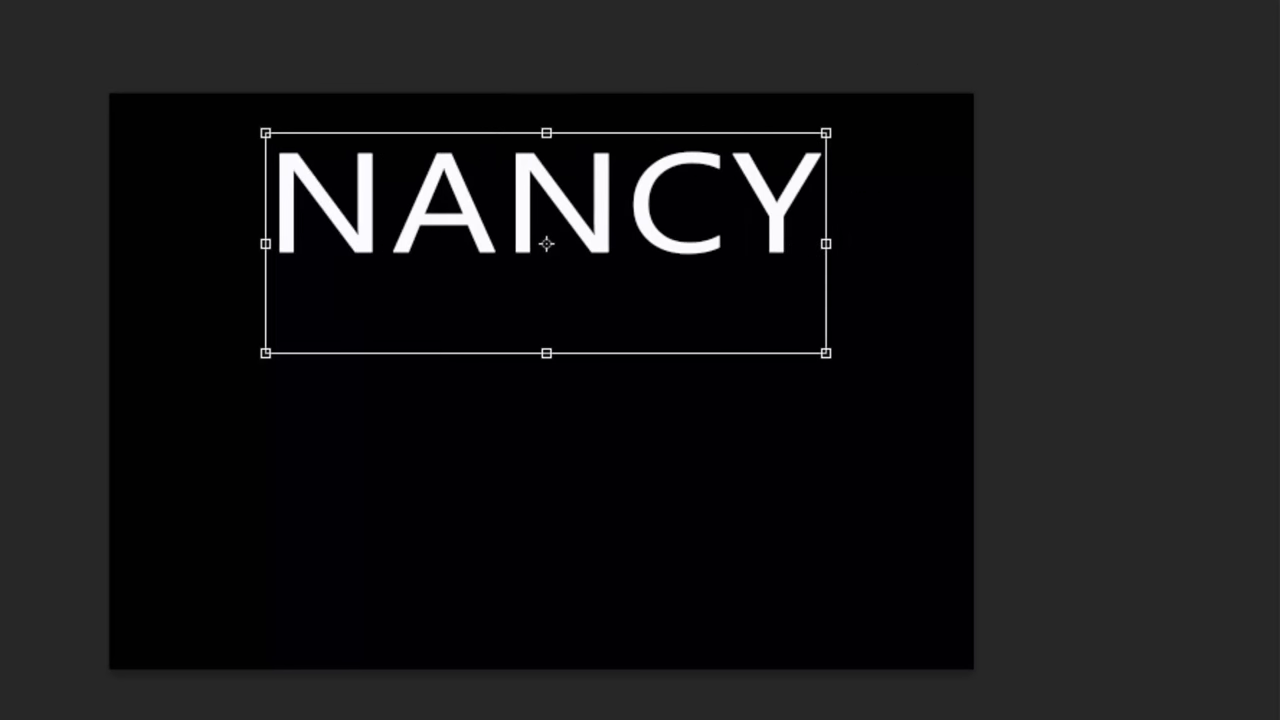
{"action": "key", "text": "Escape"}
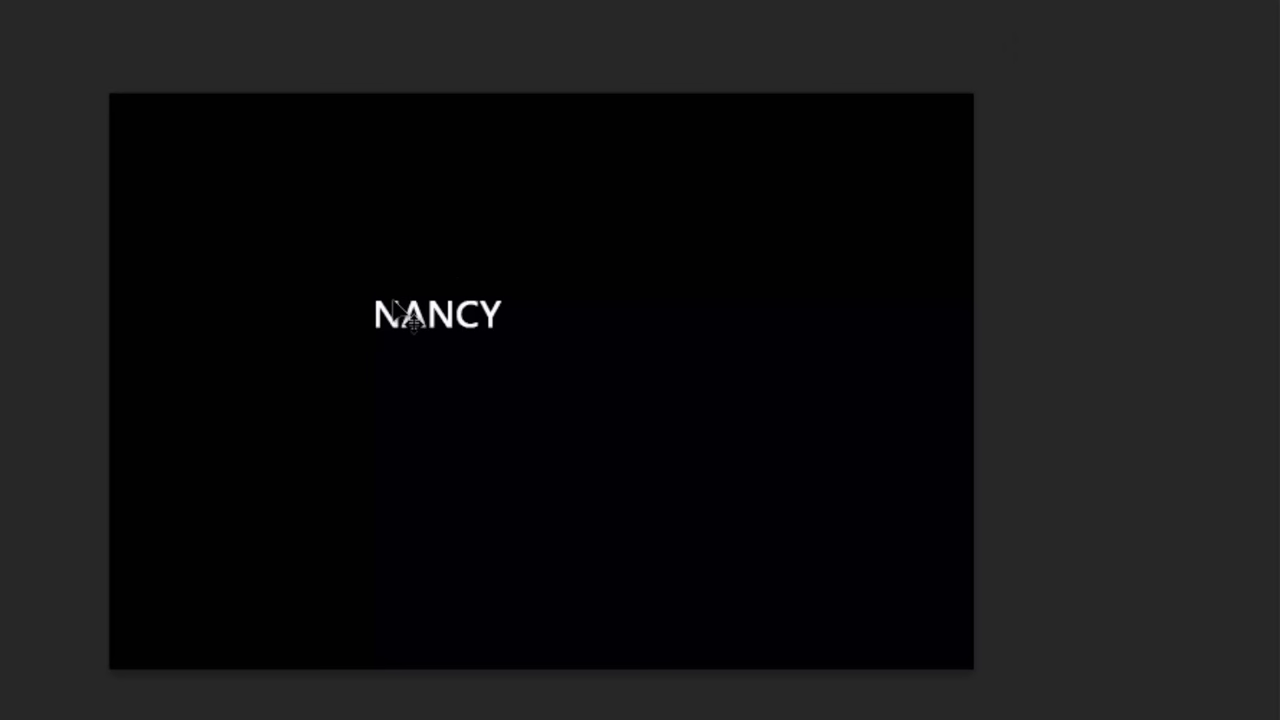
{"action": "key", "text": "ctrl+t"}
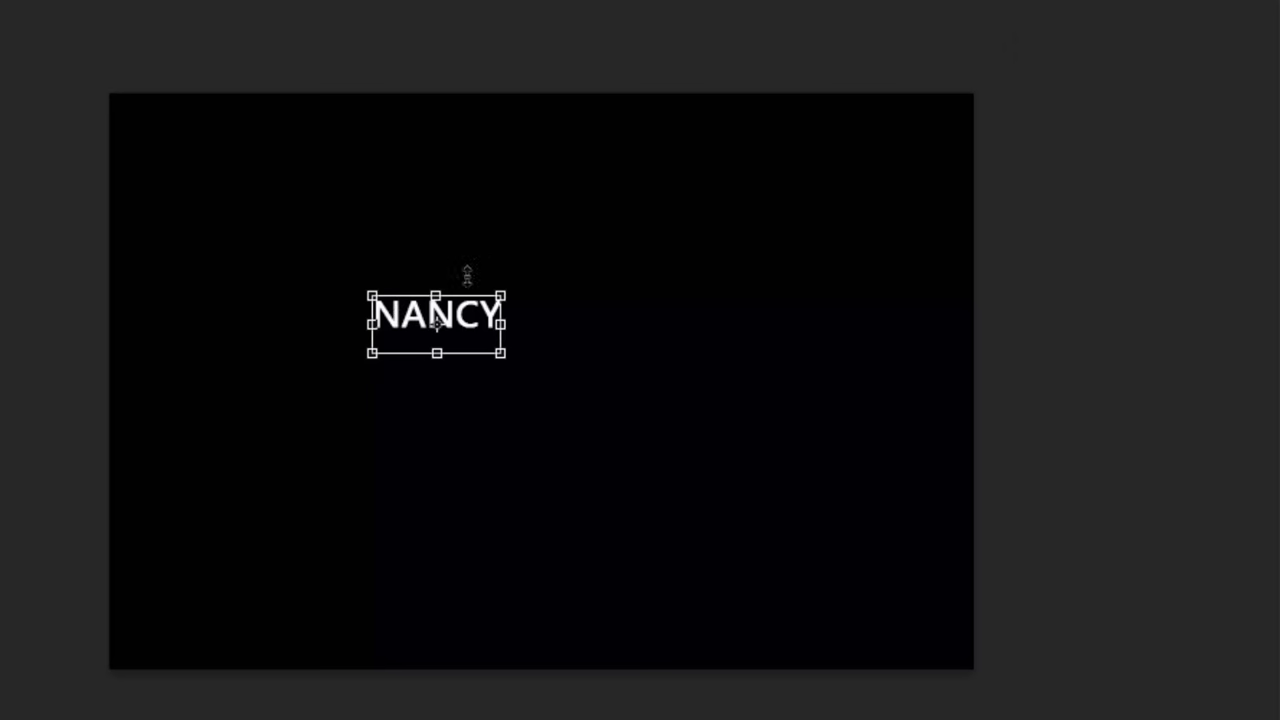
{"action": "left_click_drag", "start_coordinate": [497, 298], "coordinate": [781, 199]}
{"action": "key", "text": "Return"}
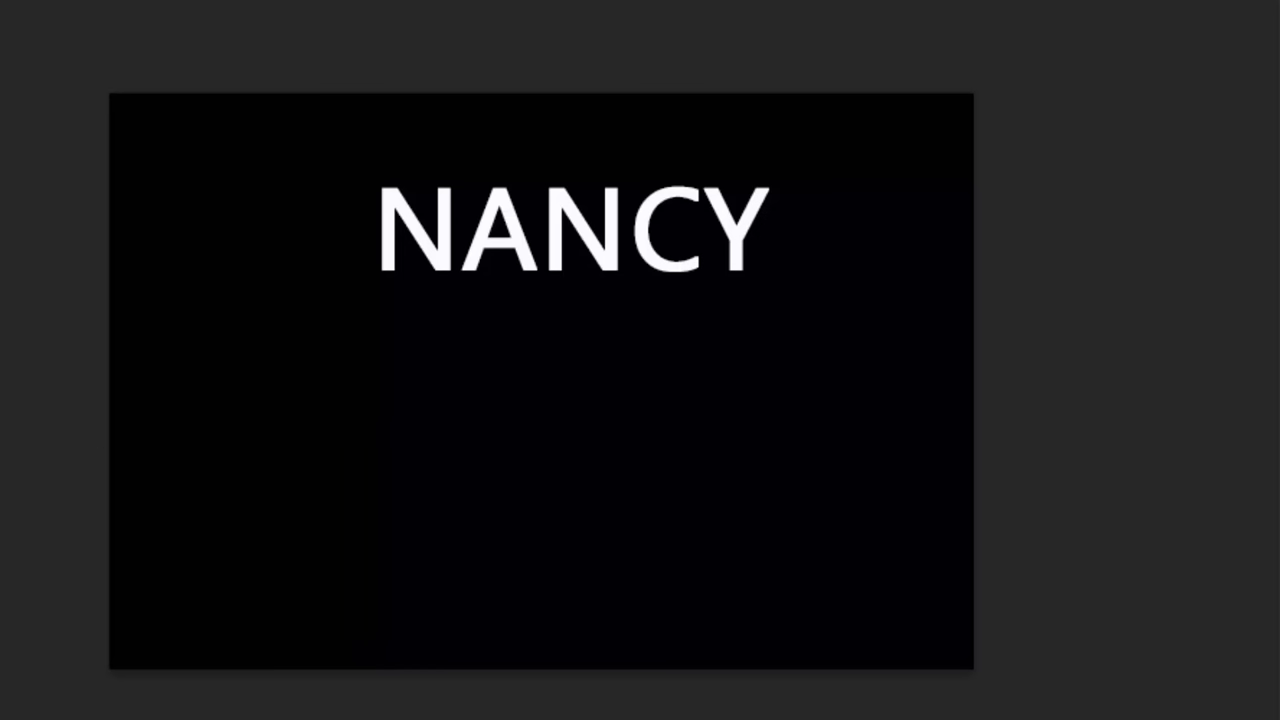
{"action": "left_click", "coordinate": [673, 298]}
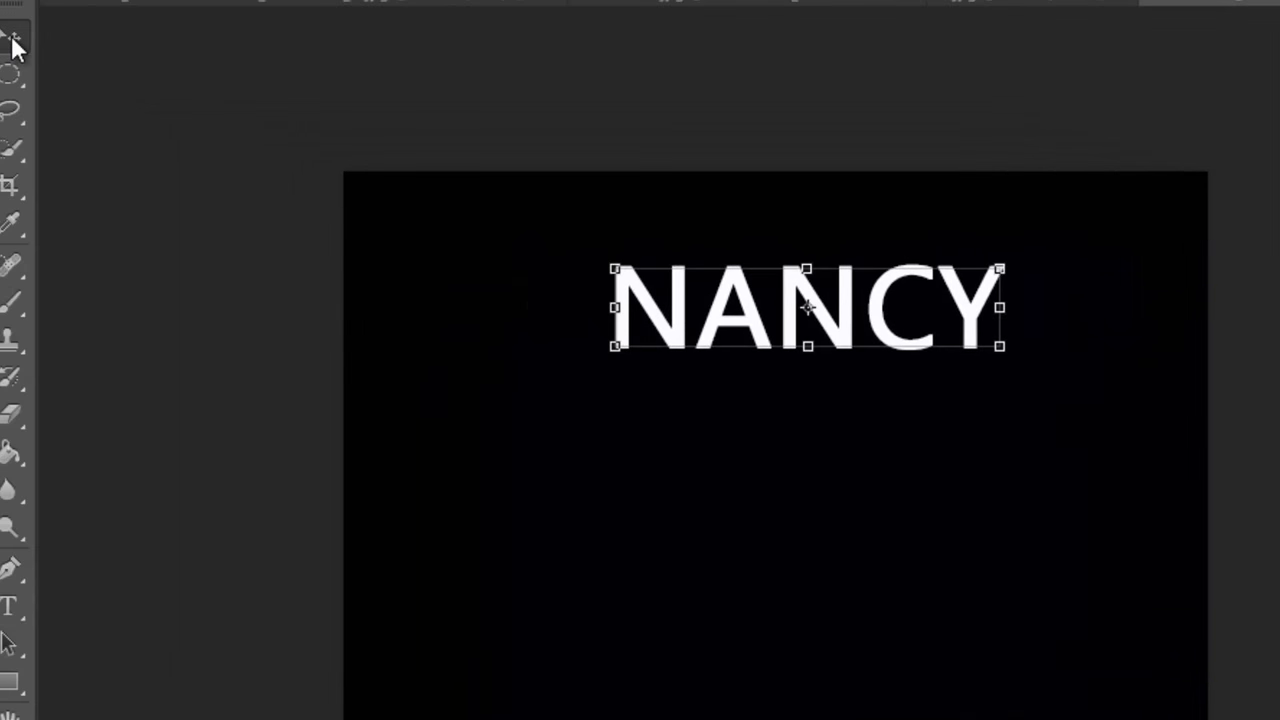
Move NANCY down to the canvas centre, checking placement against the S.jpg reference.
{"action": "left_click_drag", "start_coordinate": [865, 323], "coordinate": [820, 455]}
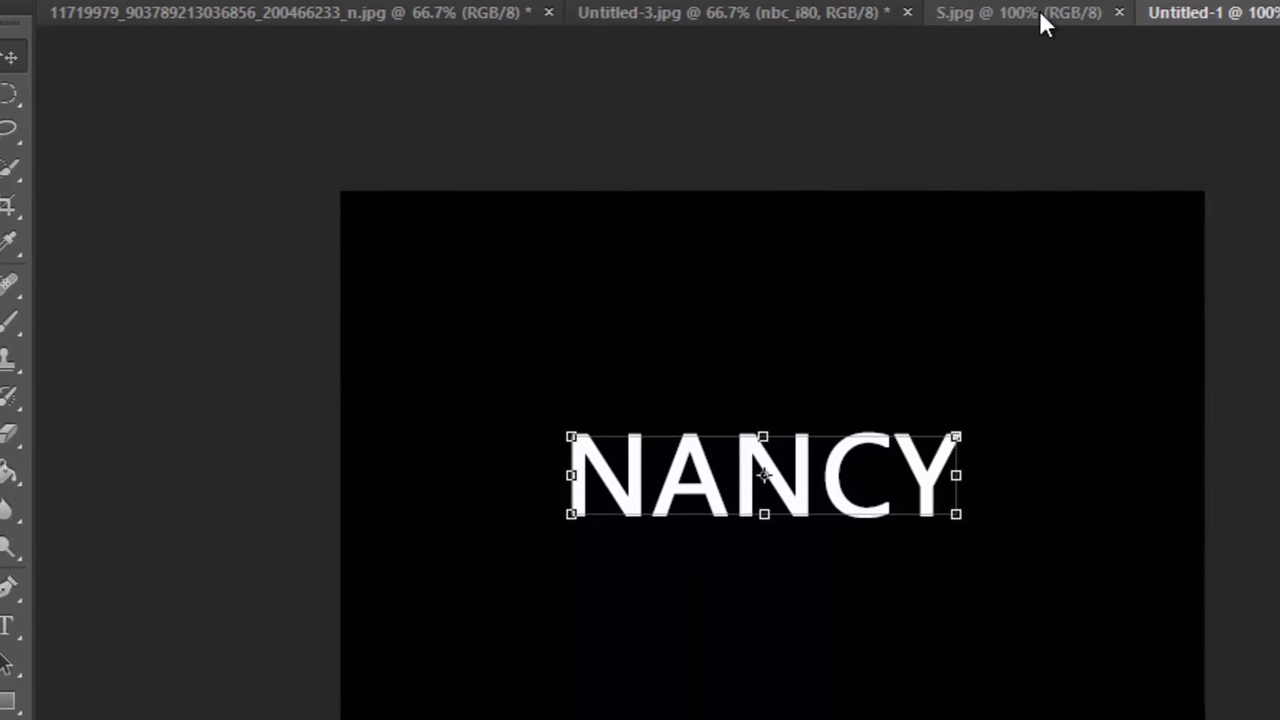
{"action": "left_click", "coordinate": [1037, 19]}
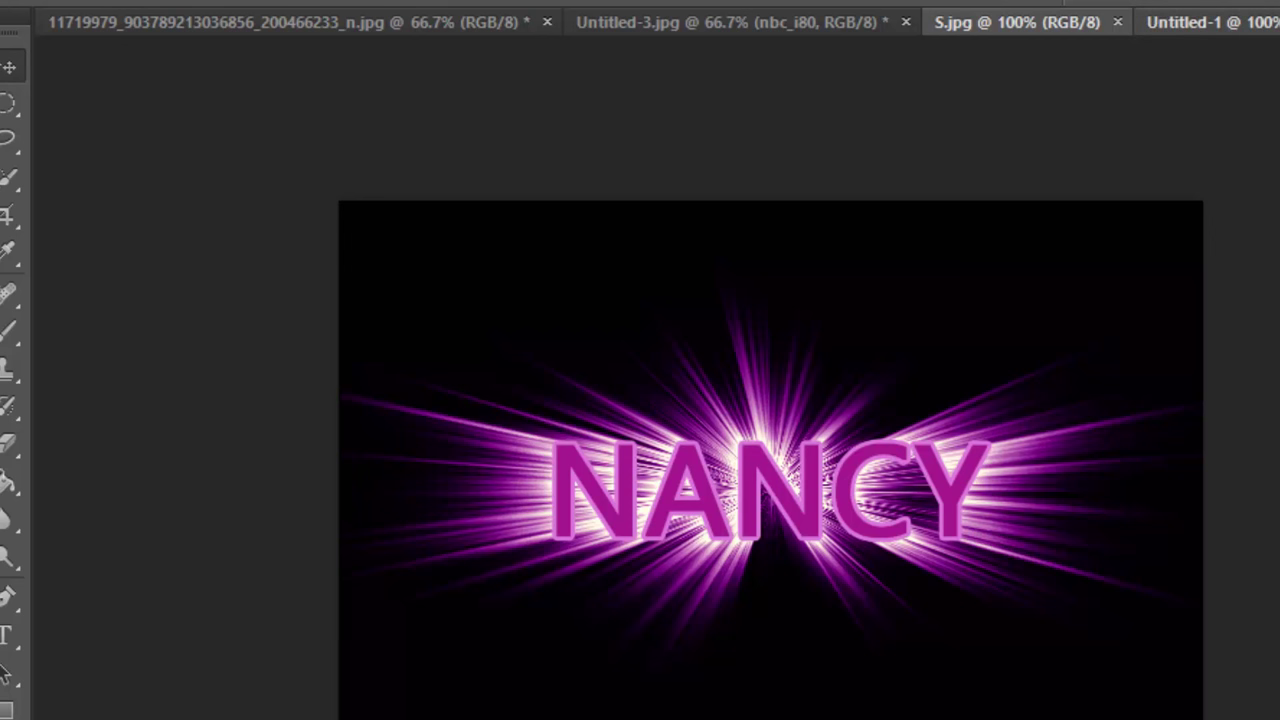
{"action": "left_click", "coordinate": [1195, 22]}
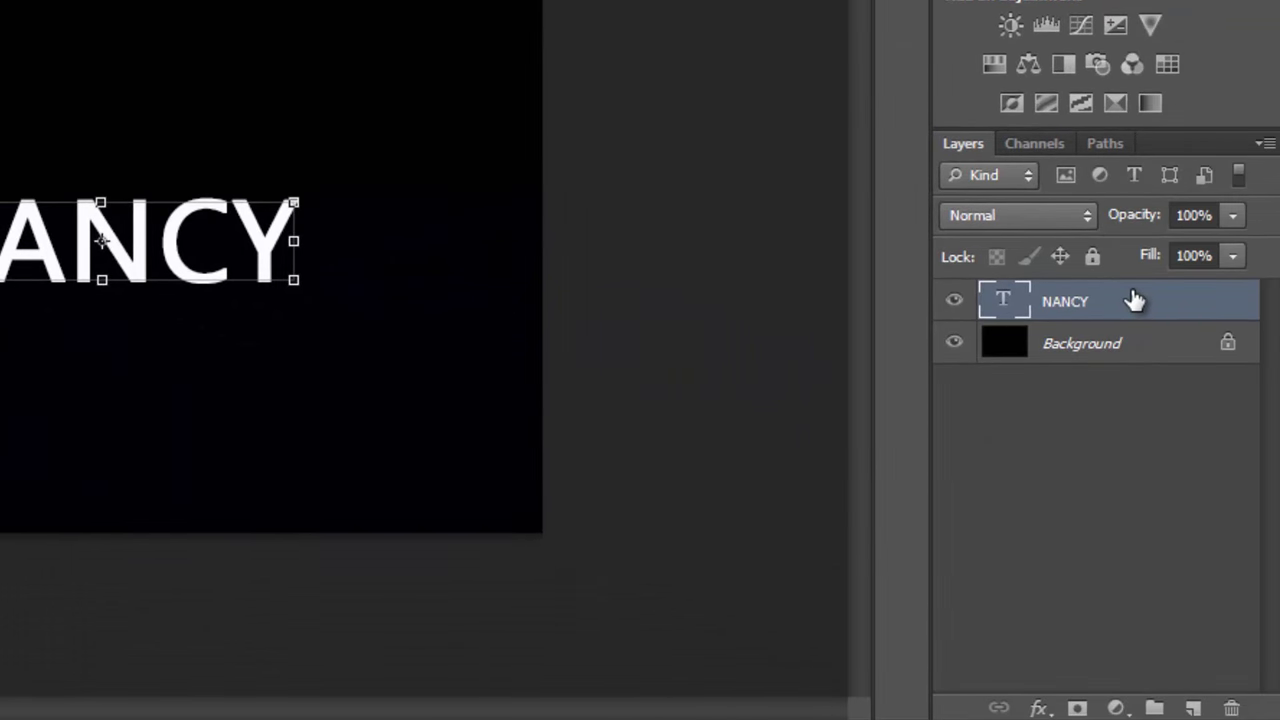
Duplicate the NANCY layer, merge the original into the Background, and hide the copy.
{"action": "left_click_drag", "start_coordinate": [1109, 300], "coordinate": [1196, 708]}
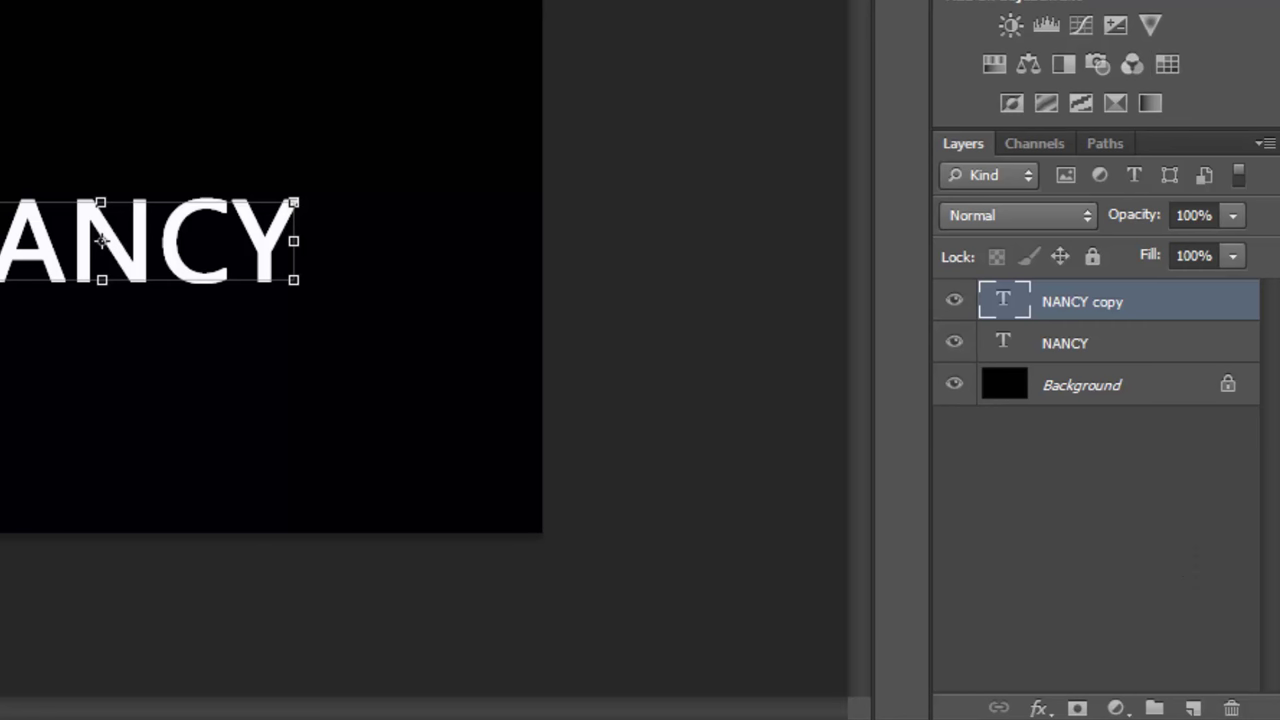
{"action": "key", "text": "ctrl+z"}
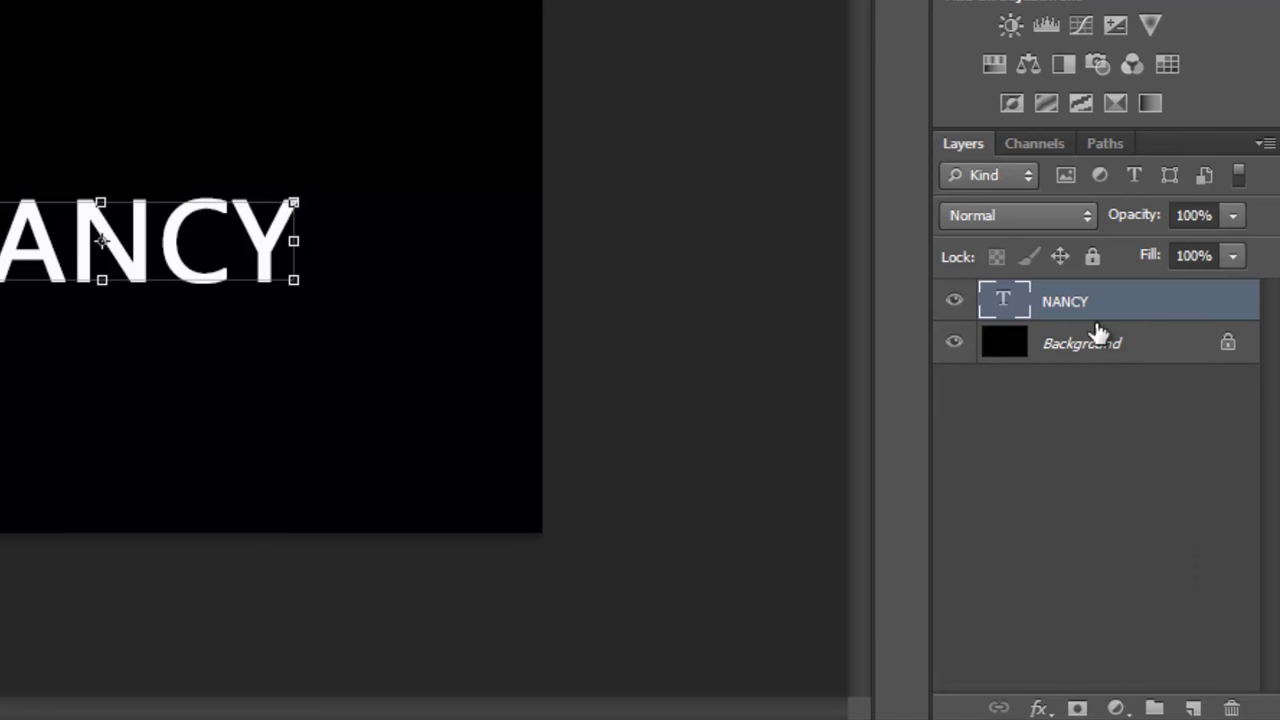
{"action": "key", "text": "ctrl+j"}
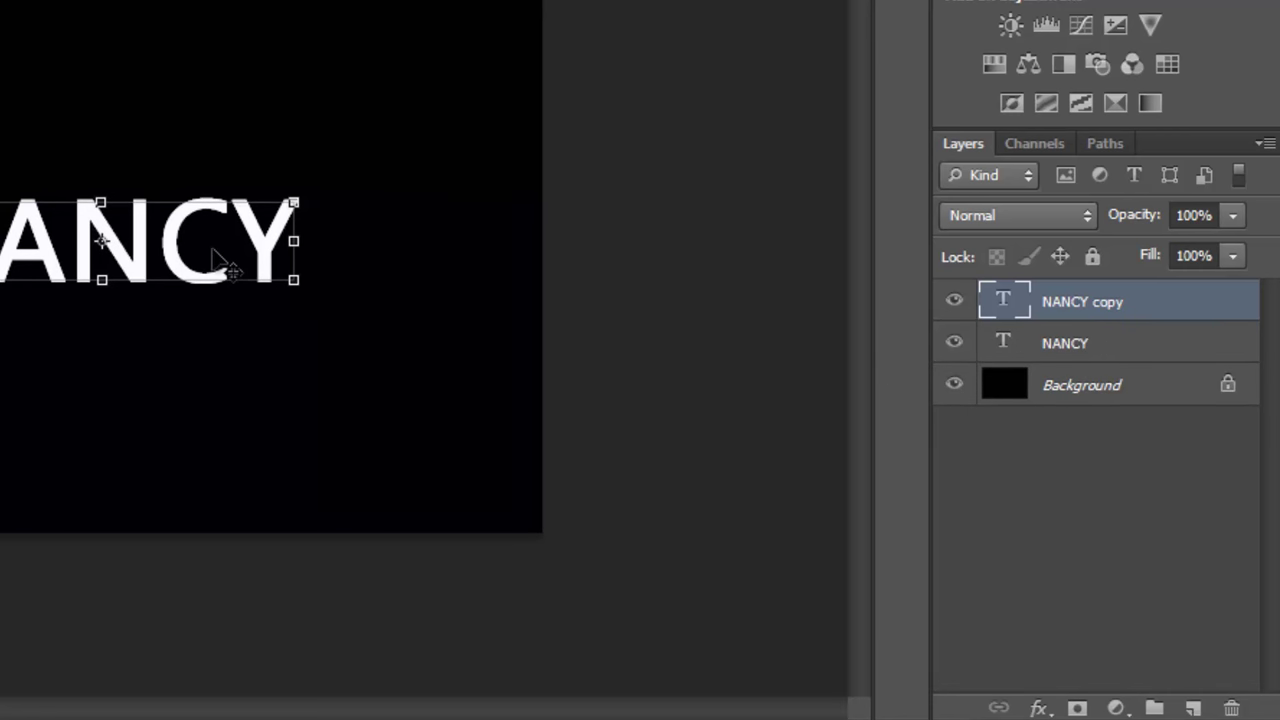
{"action": "mouse_move", "coordinate": [180, 245]}
{"action": "left_mouse_down"}
{"action": "mouse_move", "coordinate": [177, 134]}
{"action": "mouse_move", "coordinate": [169, 240]}
{"action": "left_mouse_up"}
{"action": "left_click", "coordinate": [1143, 347]}
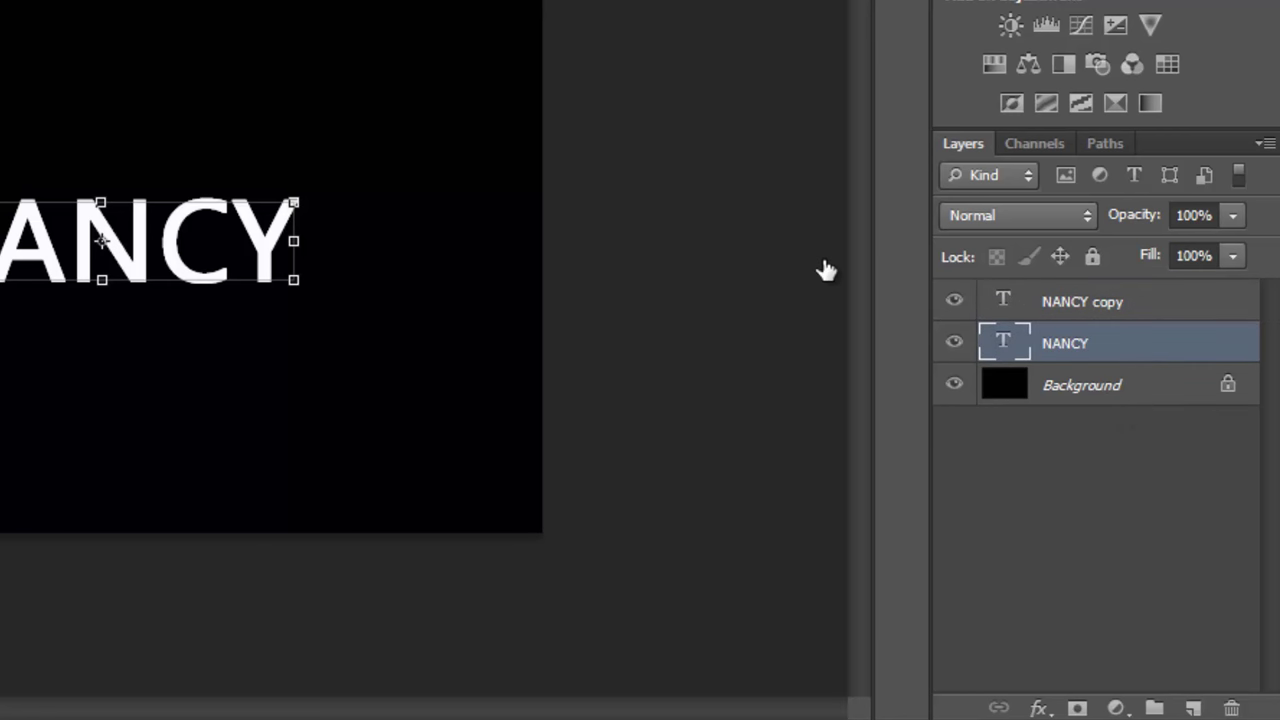
{"action": "key", "text": "ctrl+e"}
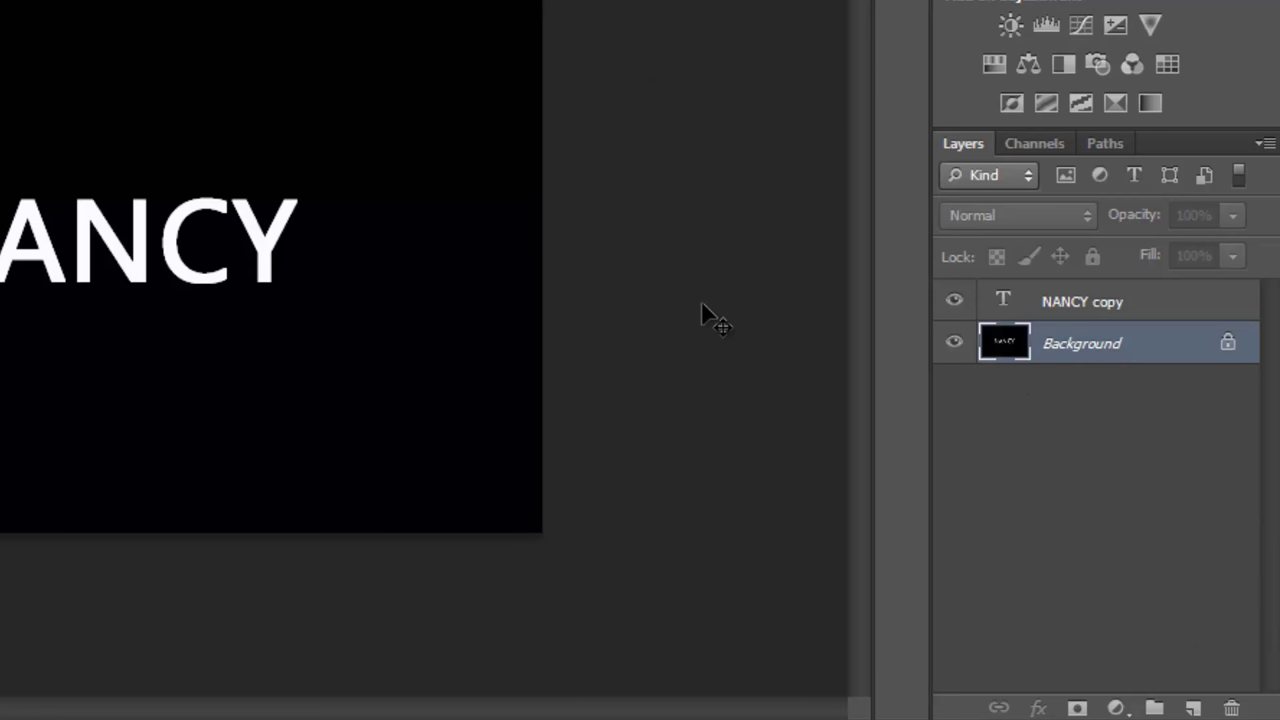
{"action": "left_click", "coordinate": [950, 302]}
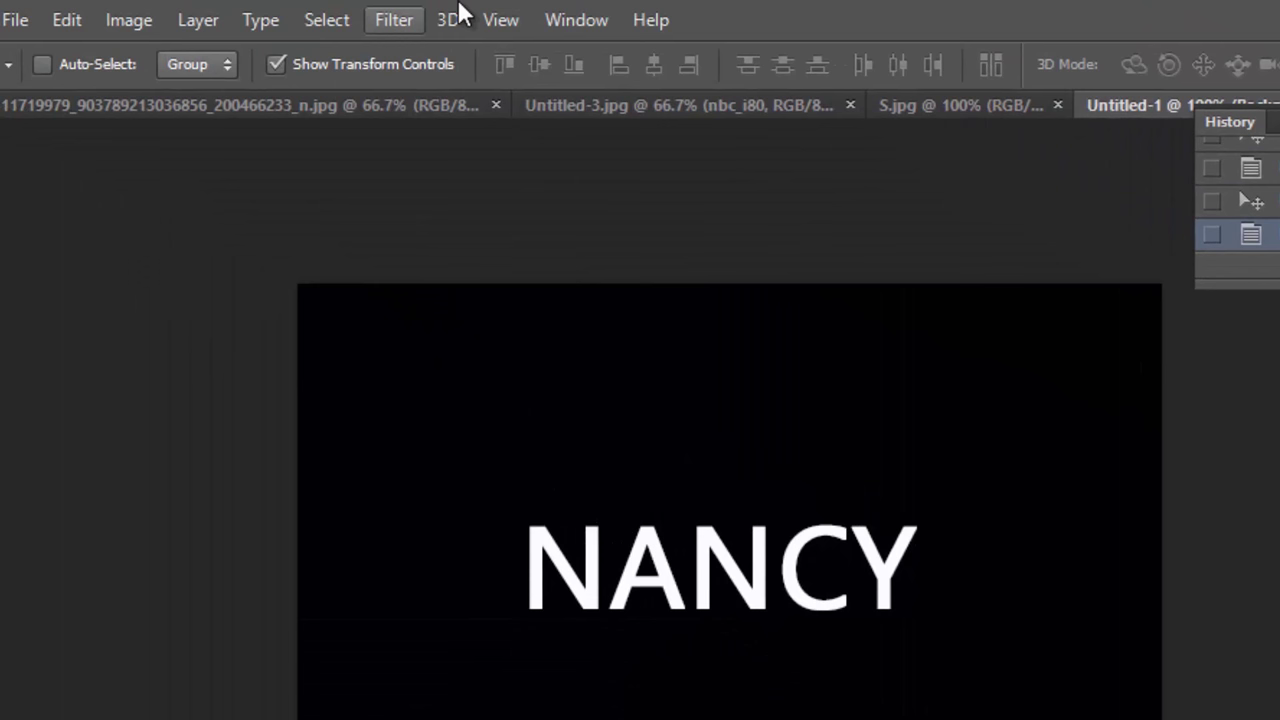
Apply the Polar Coordinates distort filter with Polar to Rectangular.
{"action": "left_click", "coordinate": [410, 22]}
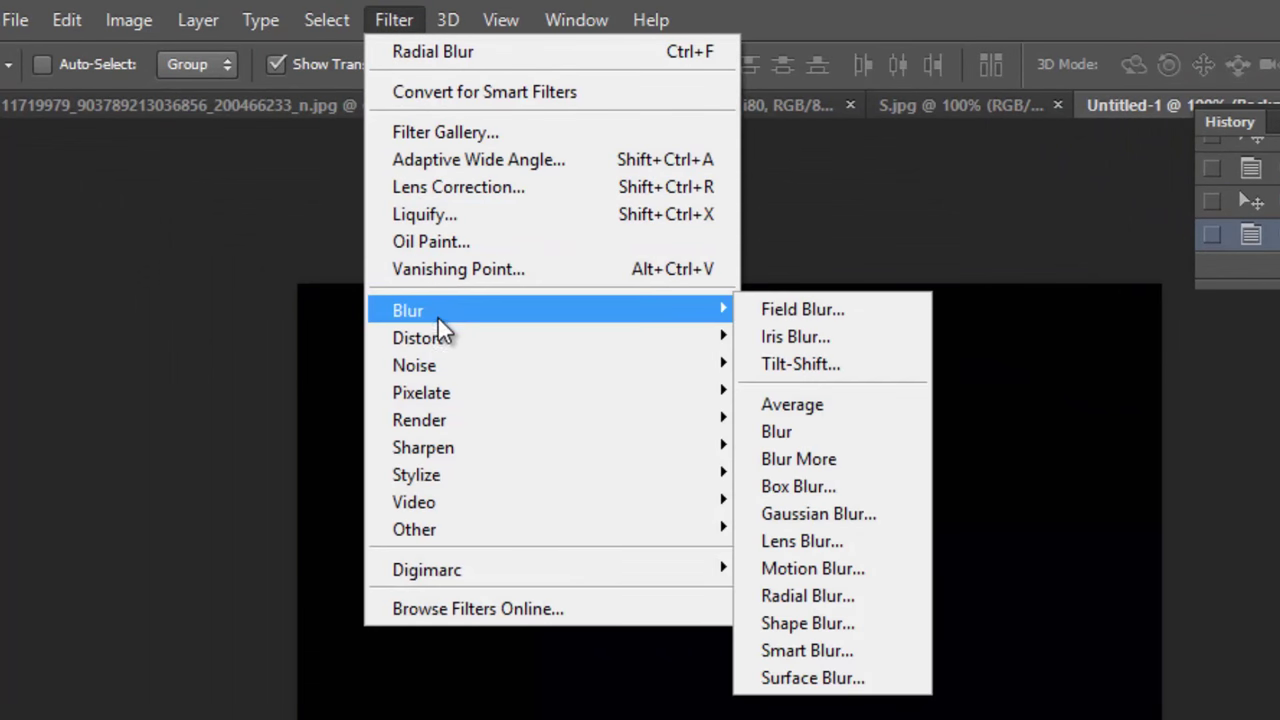
{"action": "mouse_move", "coordinate": [438, 344]}
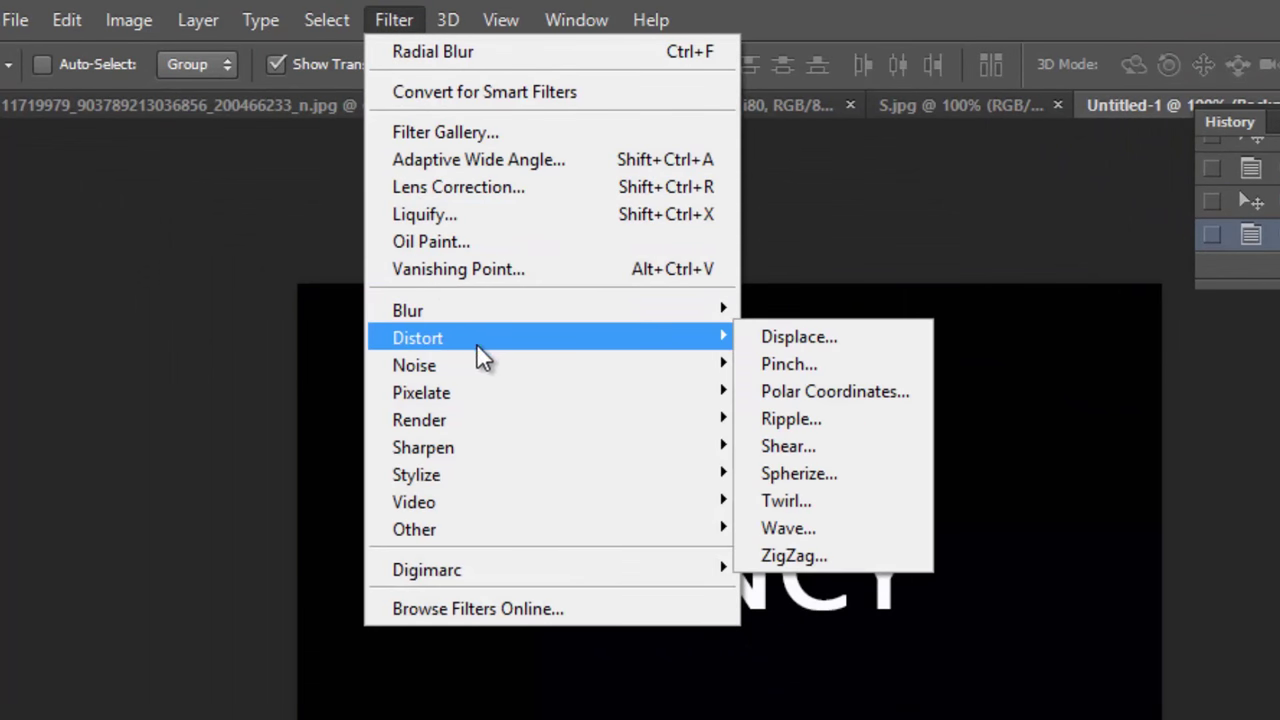
{"action": "left_click", "coordinate": [815, 391]}
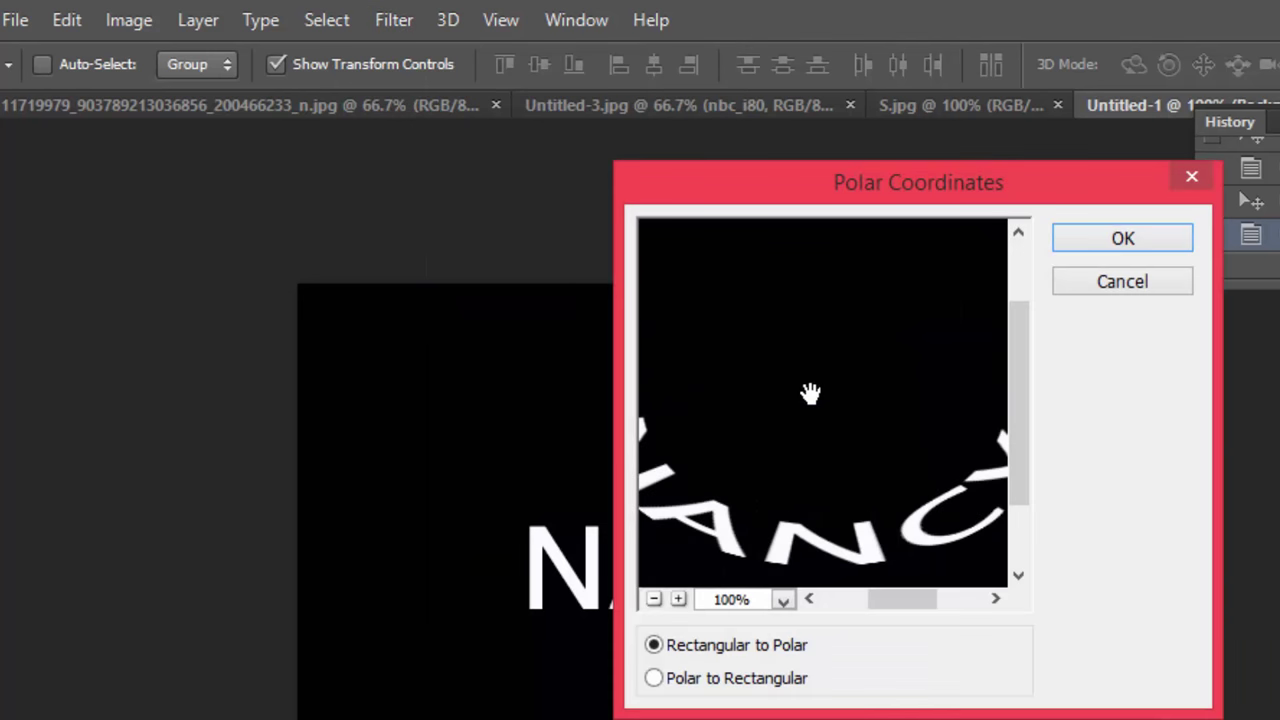
{"action": "left_click", "coordinate": [653, 599]}
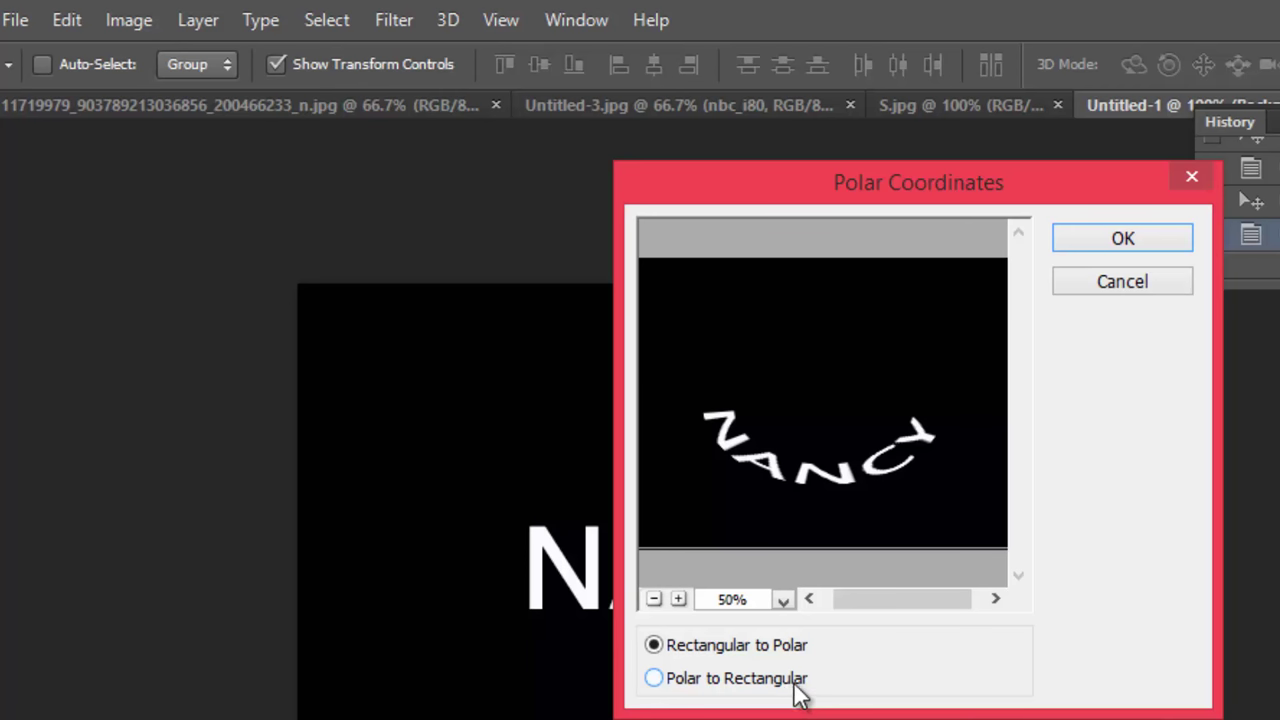
{"action": "left_click", "coordinate": [654, 679]}
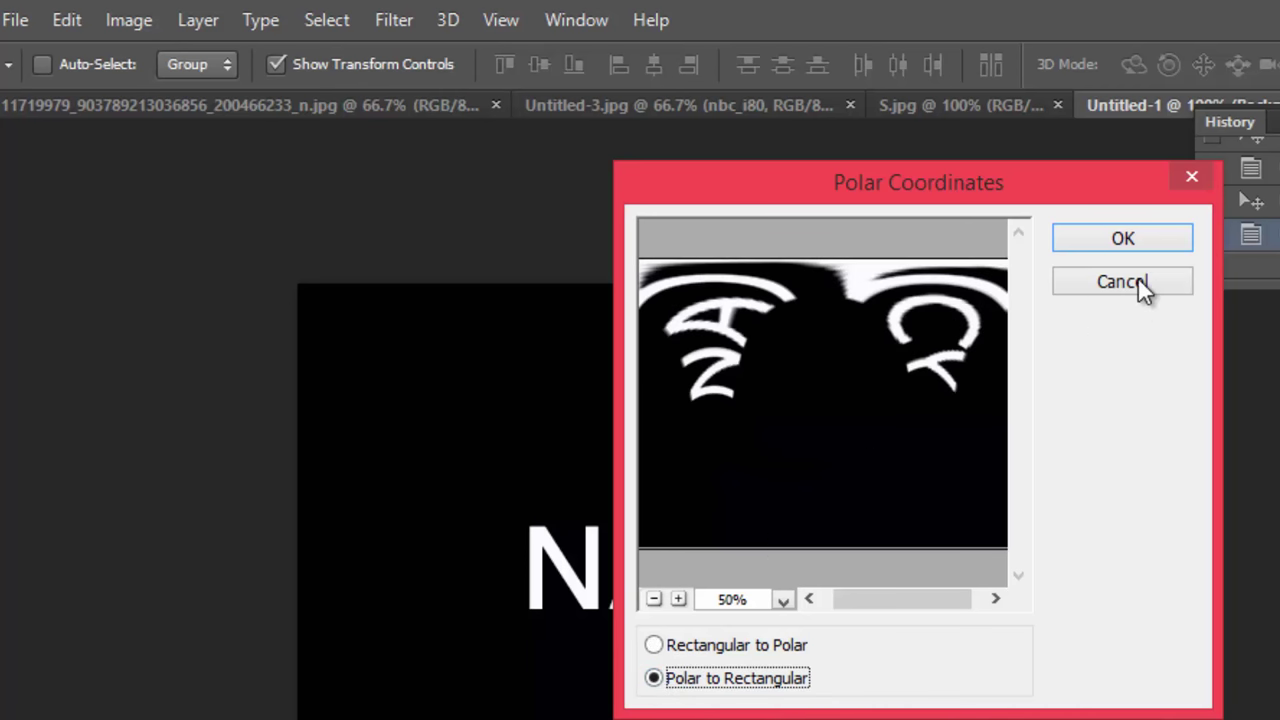
{"action": "left_click", "coordinate": [1122, 238]}
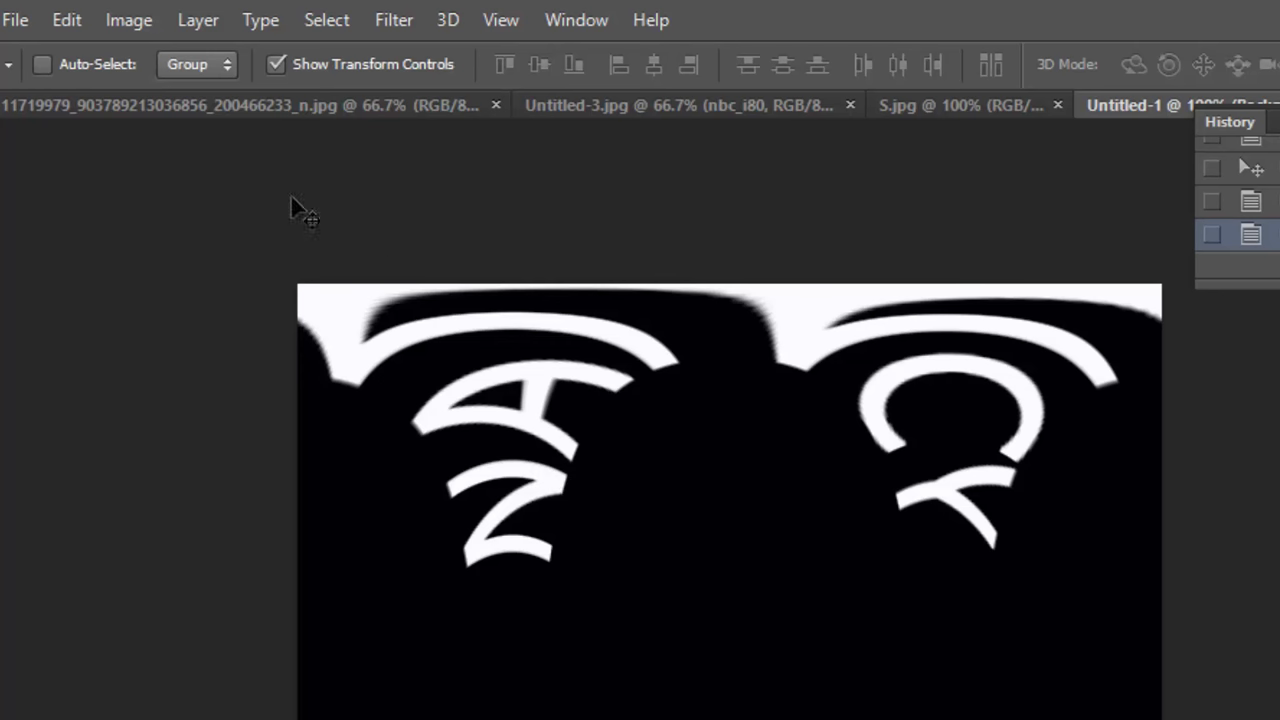
Rotate the whole image 90° clockwise.
{"action": "left_click", "coordinate": [136, 22]}
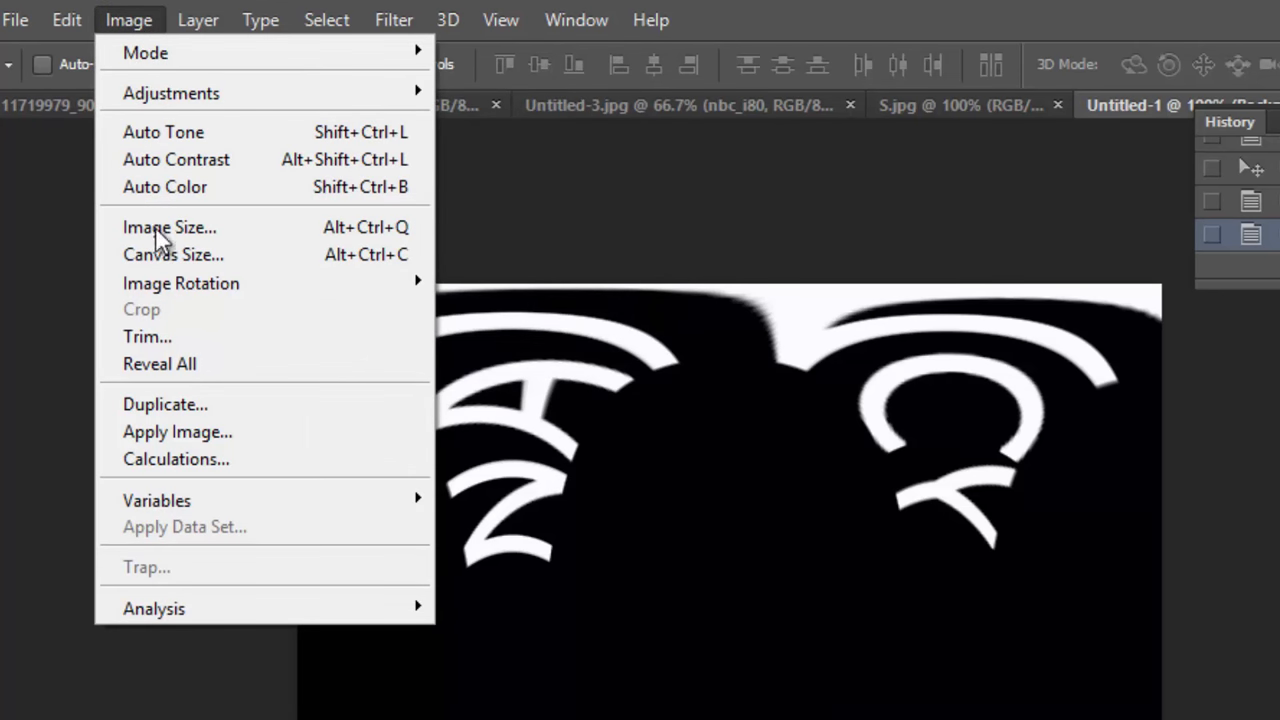
{"action": "mouse_move", "coordinate": [362, 285]}
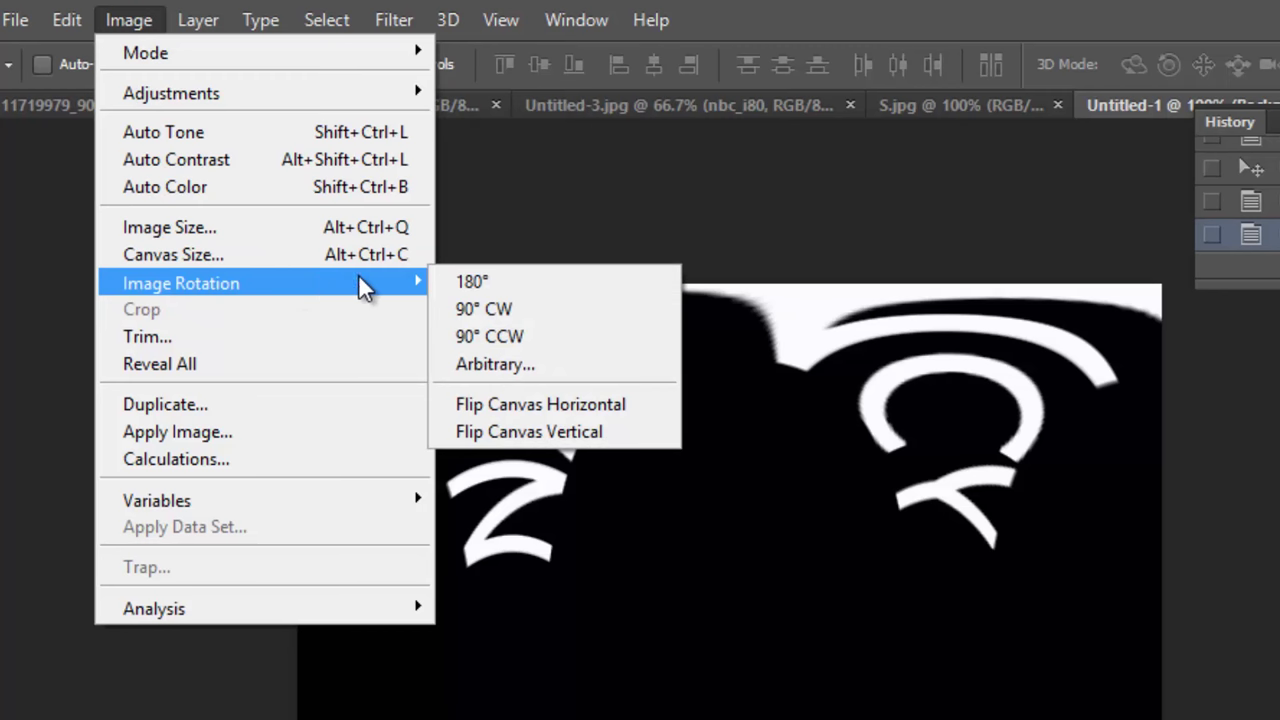
{"action": "left_click", "coordinate": [512, 306]}
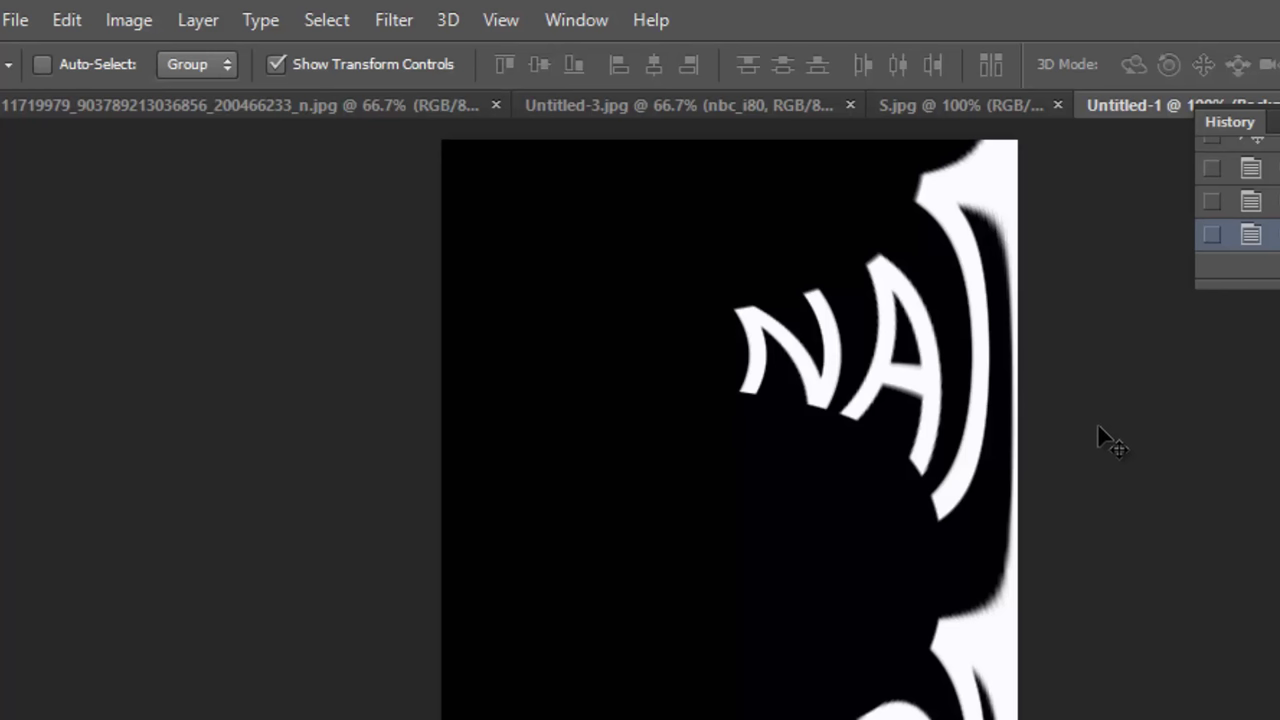
Apply the Wind filter from the right, then repeat it twice with Ctrl+F.
{"action": "left_click", "coordinate": [382, 24]}
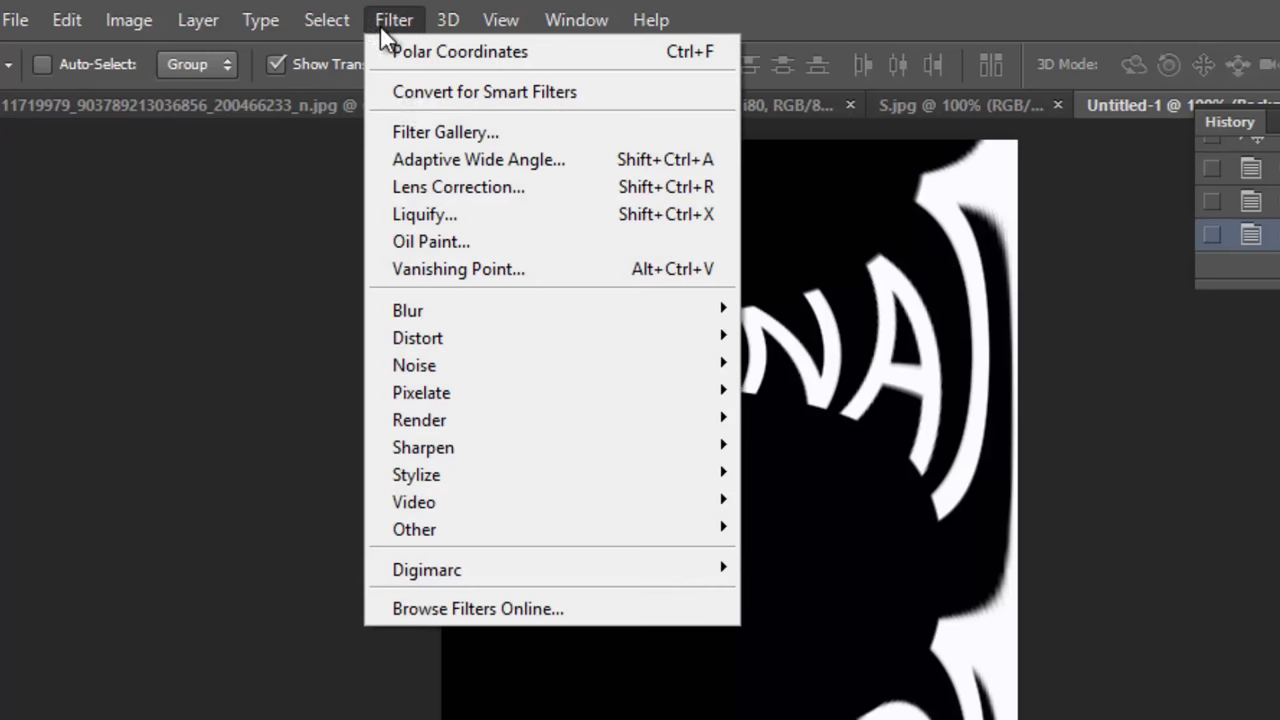
{"action": "mouse_move", "coordinate": [485, 440]}
{"action": "mouse_move", "coordinate": [487, 485]}
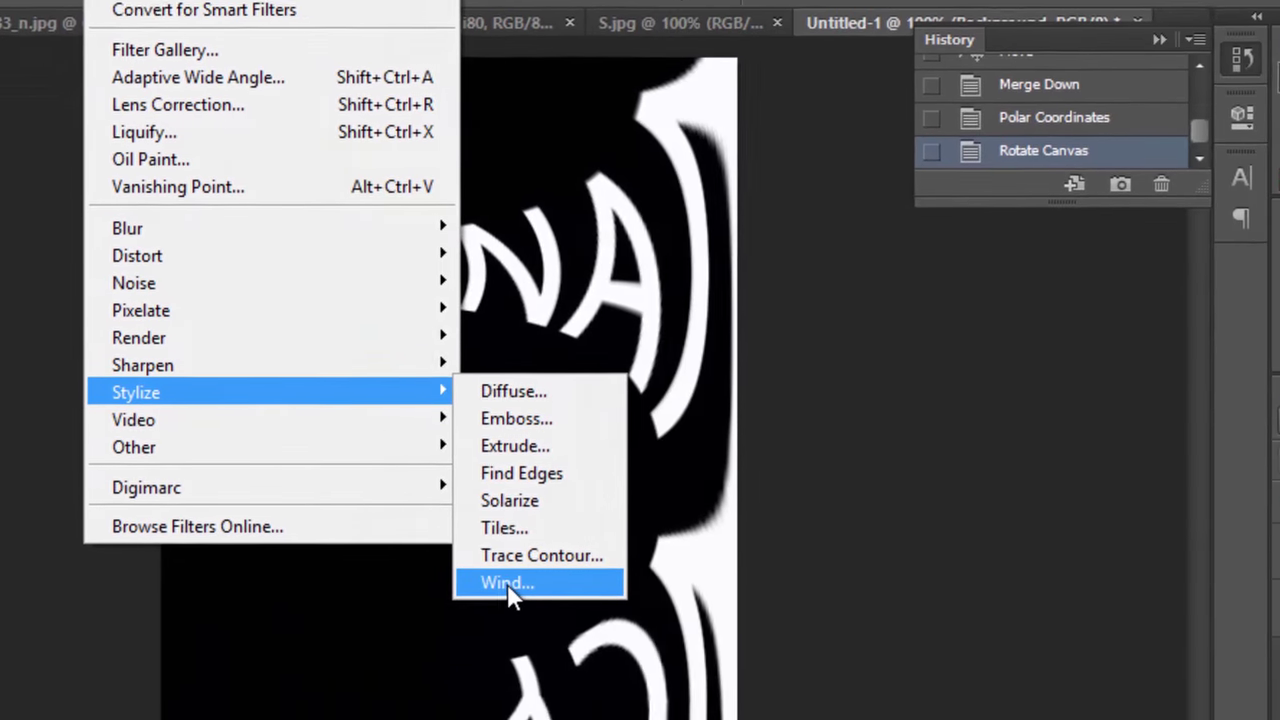
{"action": "left_click", "coordinate": [800, 667]}
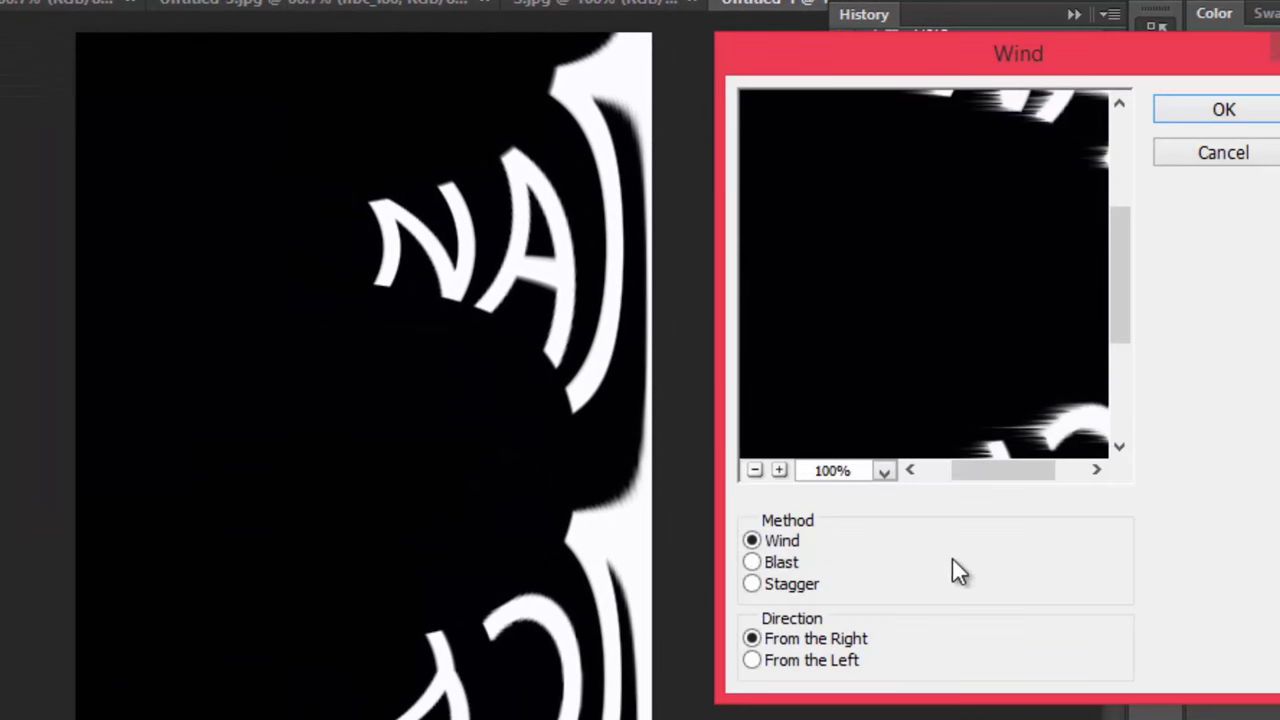
{"action": "left_click", "coordinate": [758, 470]}
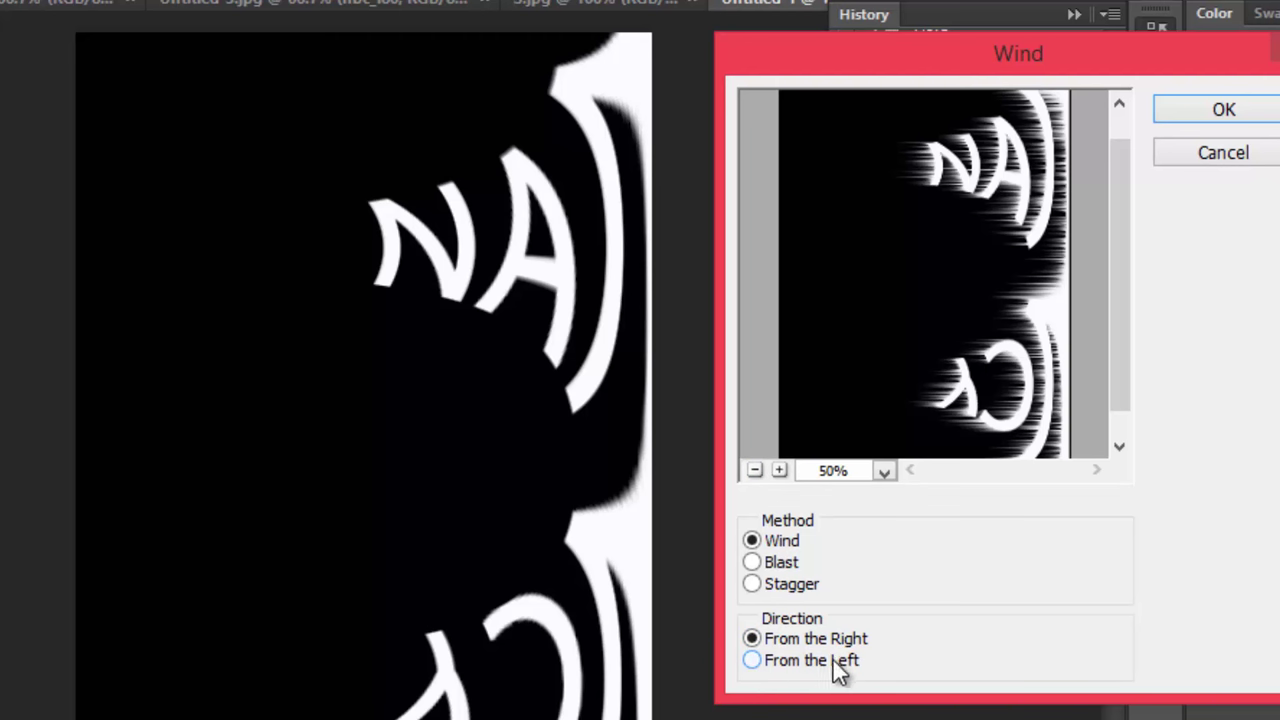
{"action": "left_click", "coordinate": [756, 660]}
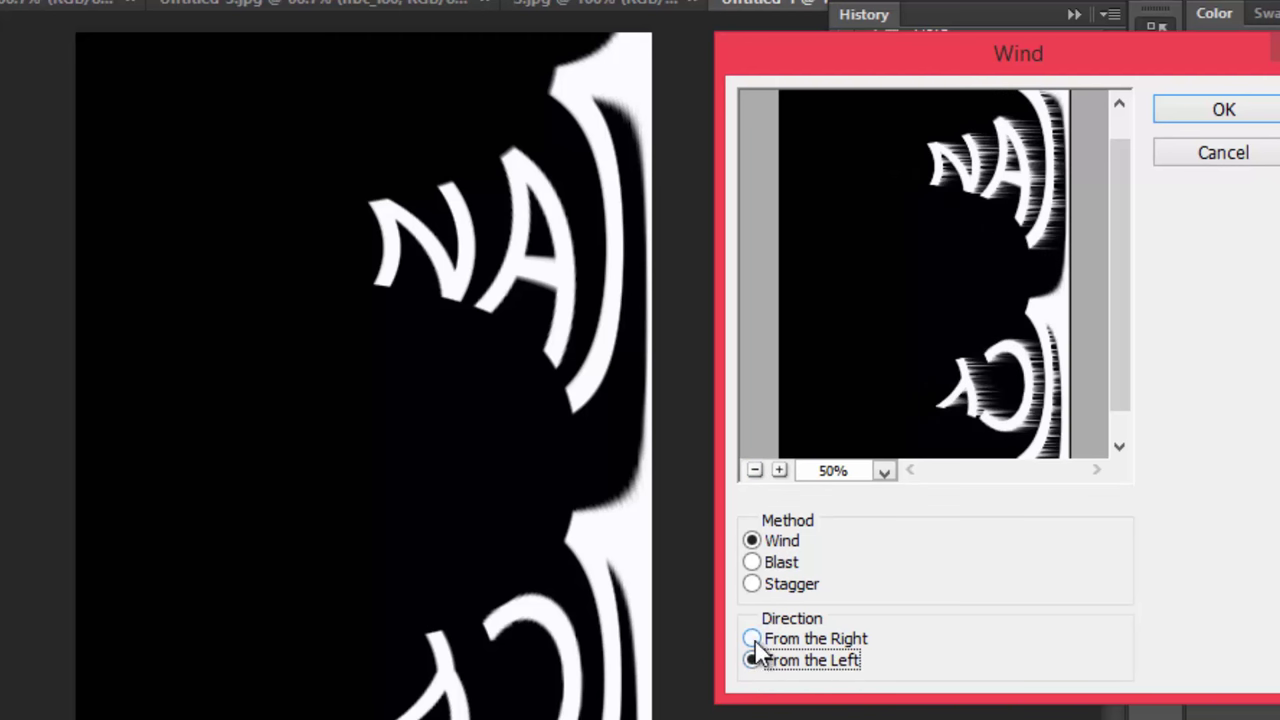
{"action": "left_click", "coordinate": [752, 640]}
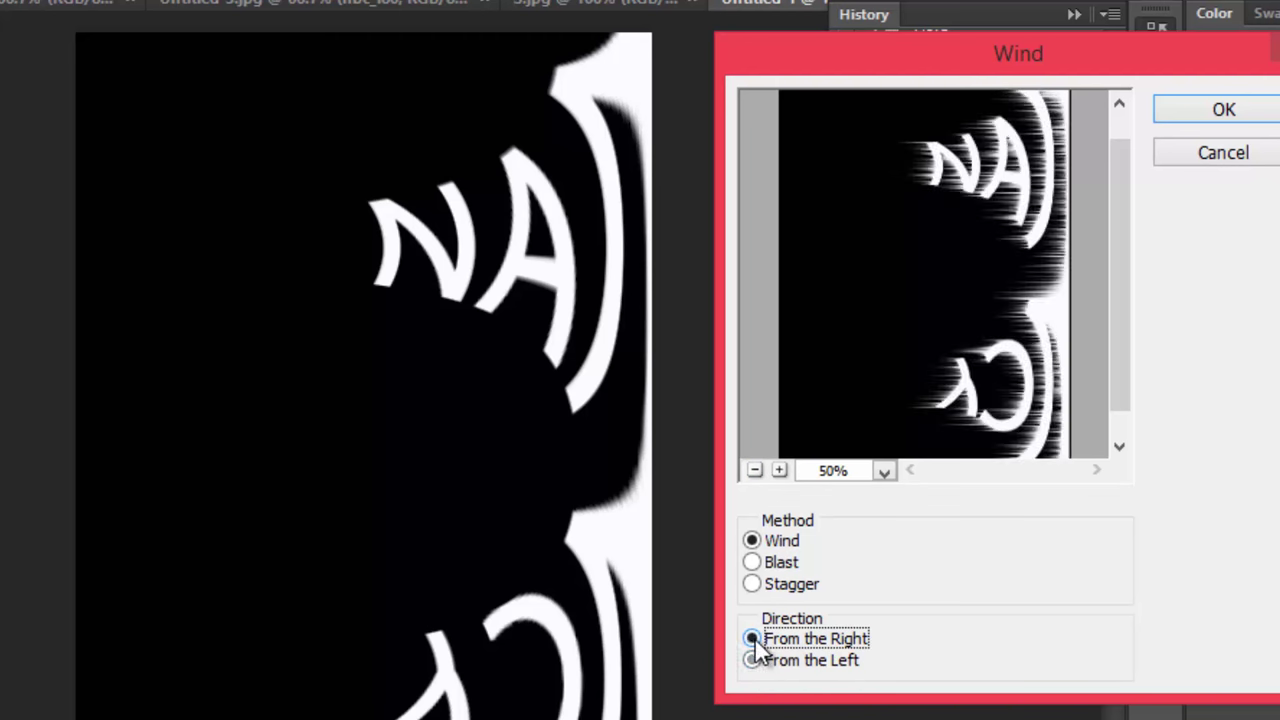
{"action": "left_click", "coordinate": [1249, 119]}
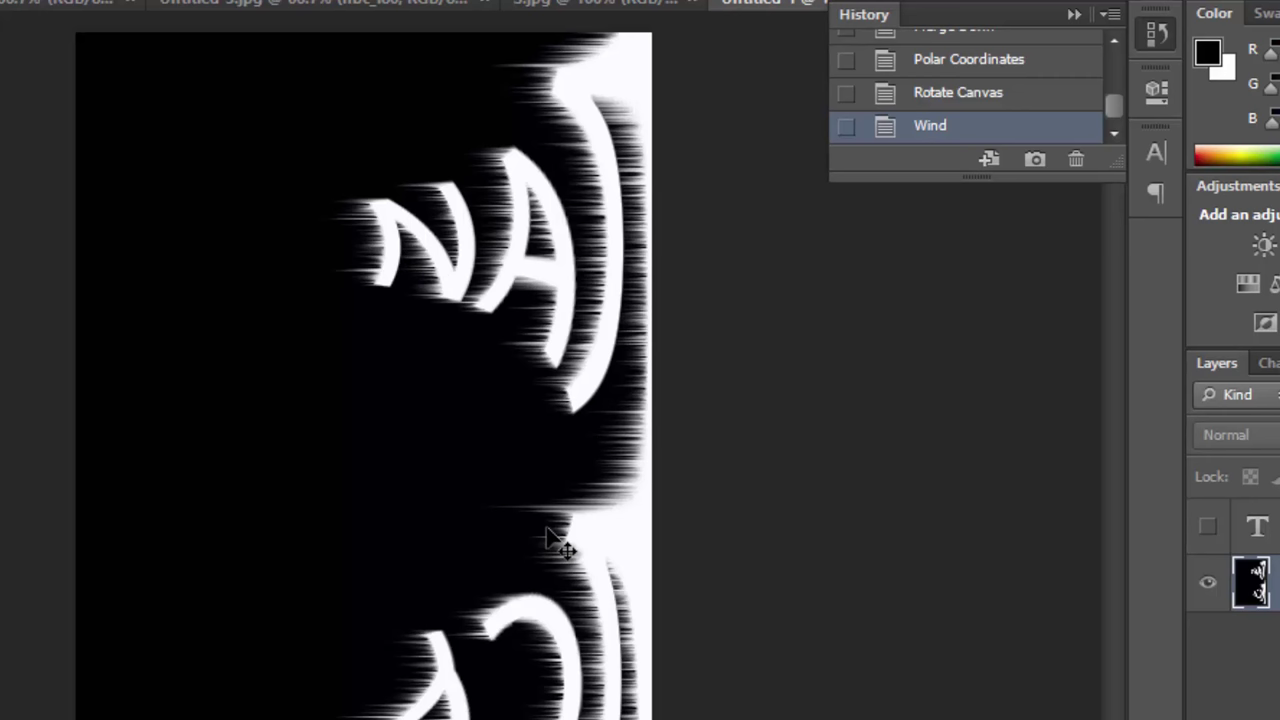
{"action": "key", "text": "ctrl+f"}
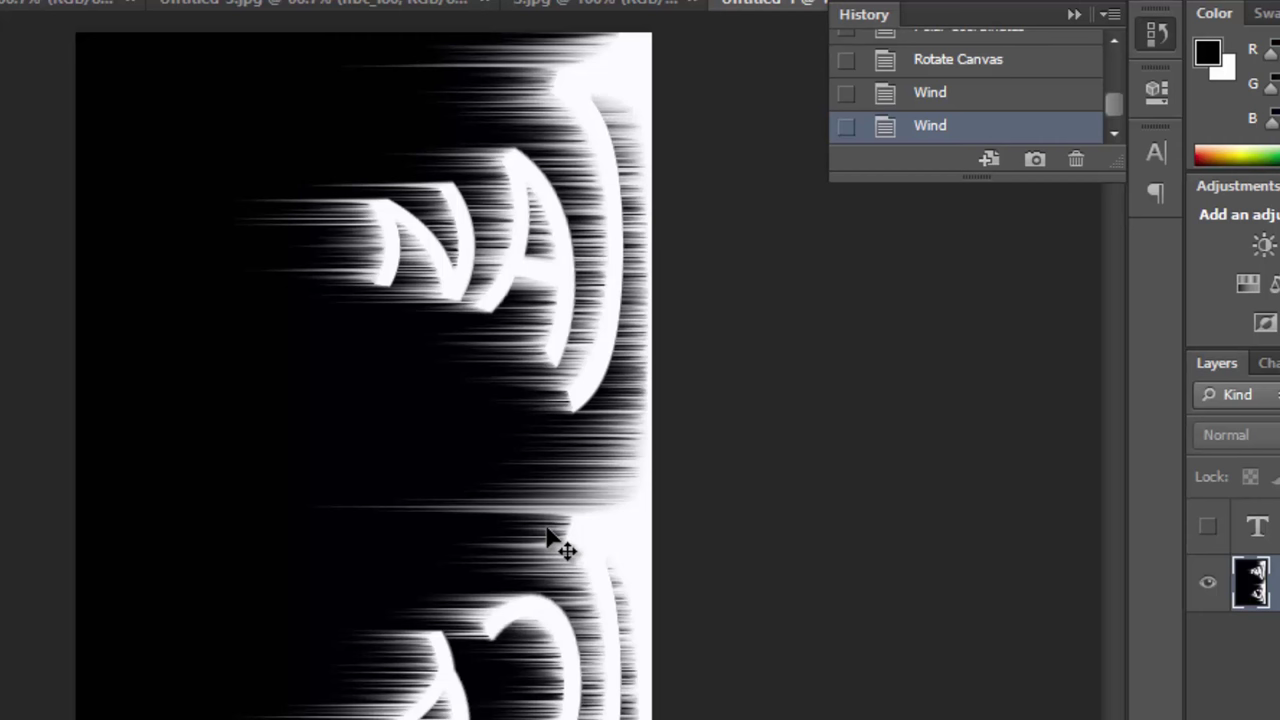
{"action": "key", "text": "ctrl+f"}
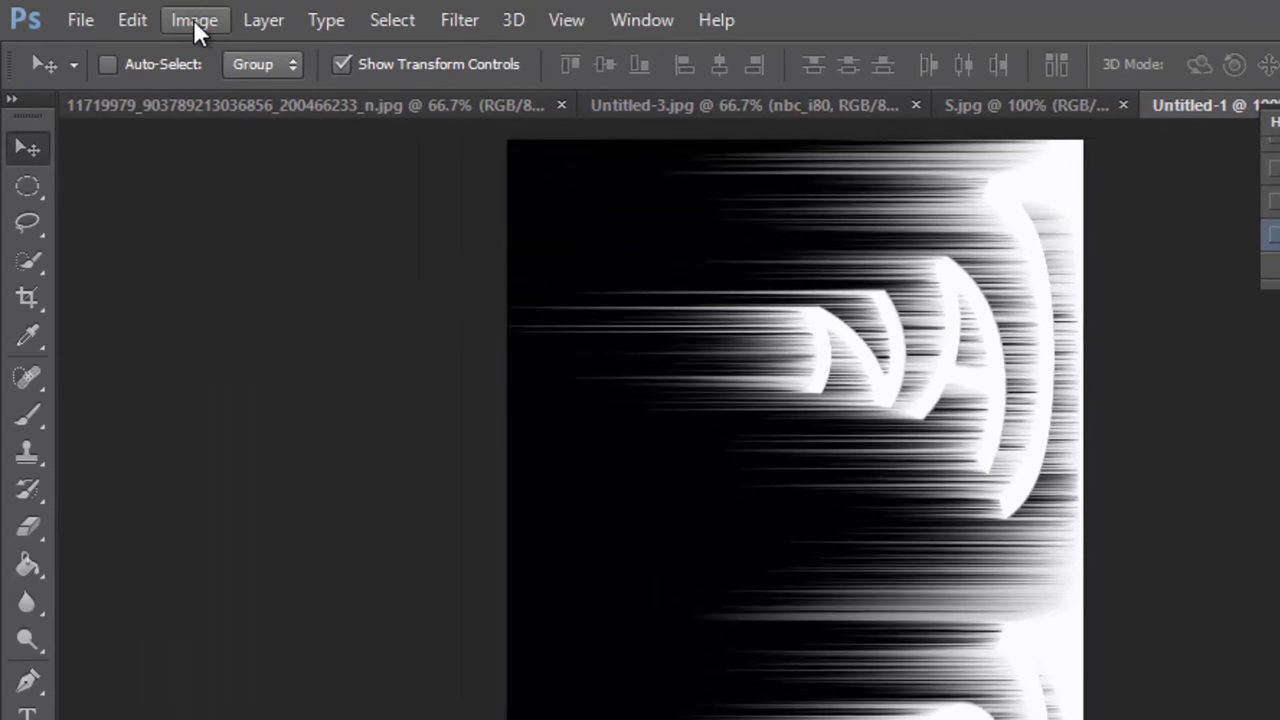
Rotate the whole image 90° counter-clockwise back to landscape.
{"action": "left_click", "coordinate": [193, 19]}
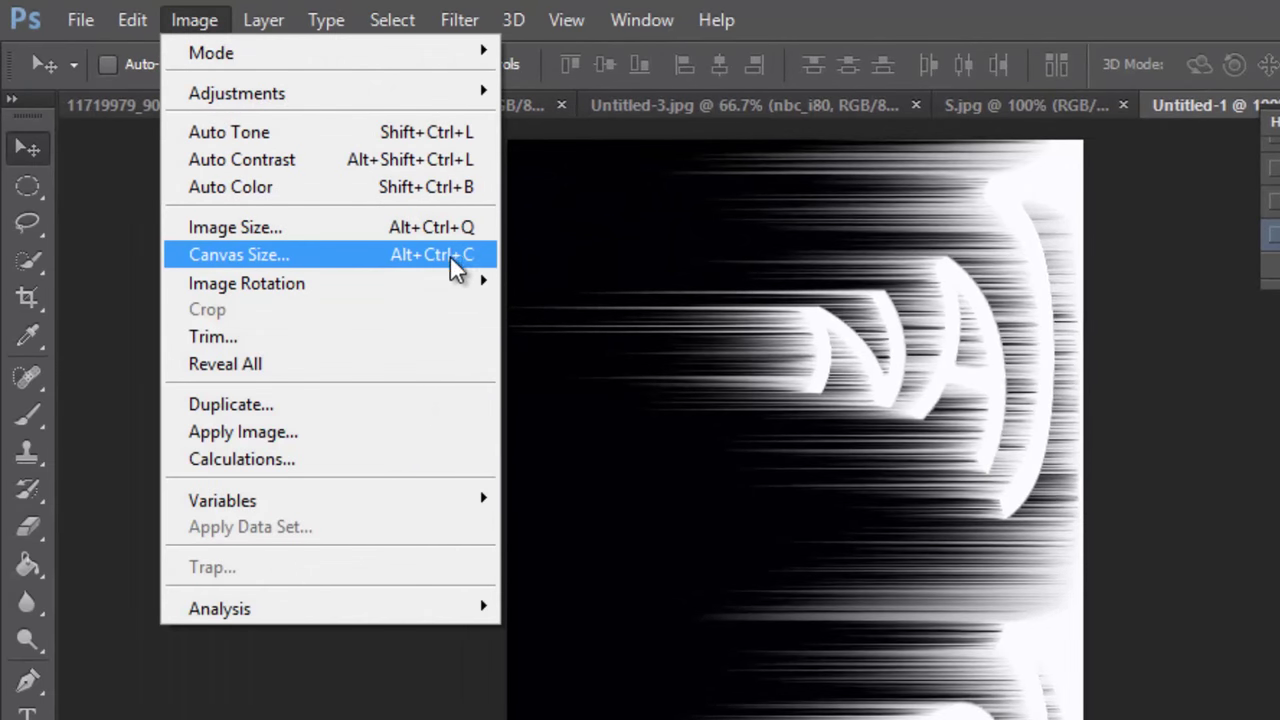
{"action": "mouse_move", "coordinate": [437, 281]}
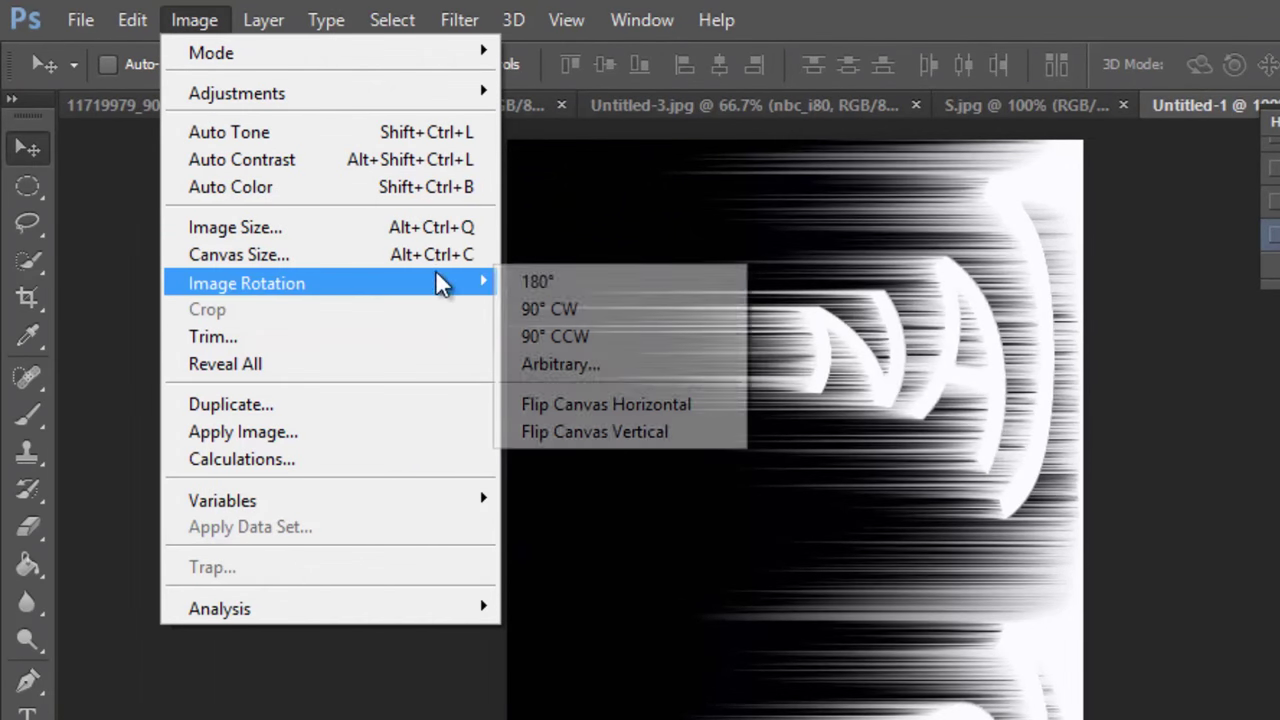
{"action": "left_click", "coordinate": [588, 338]}
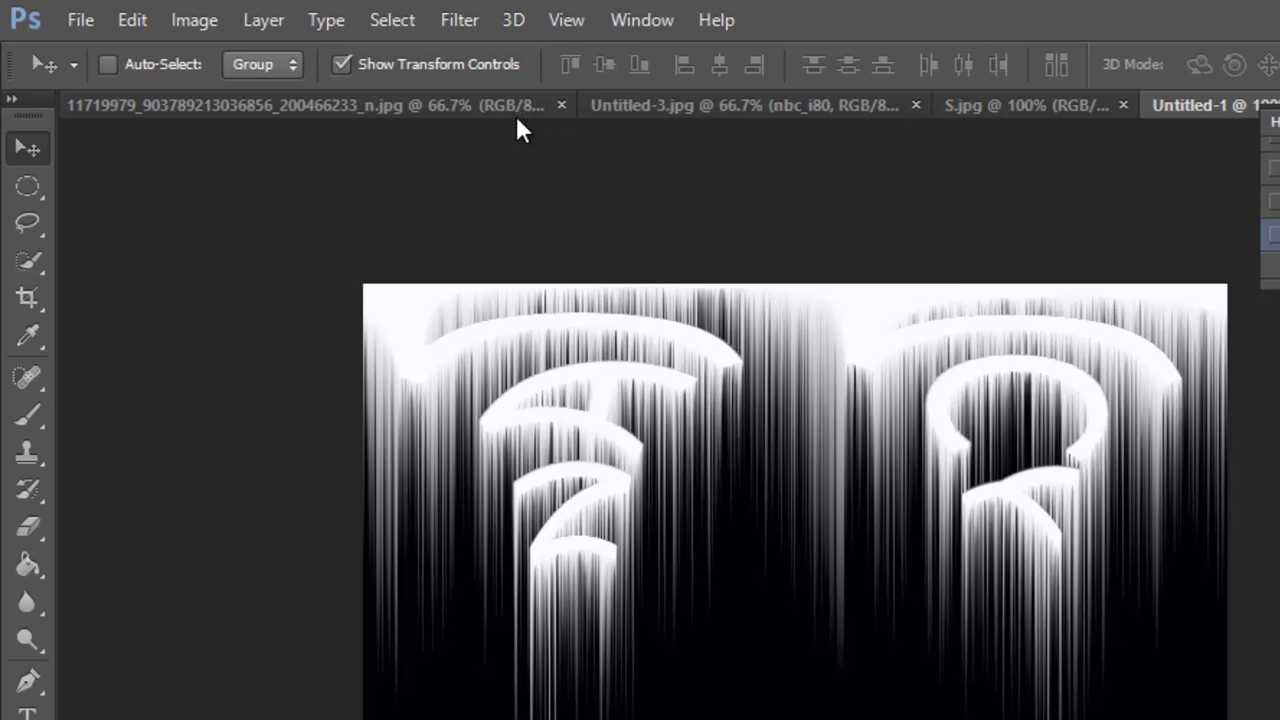
Apply Polar Coordinates (Rectangular to Polar) so the streaks radiate around NANCY.
{"action": "left_click", "coordinate": [473, 24]}
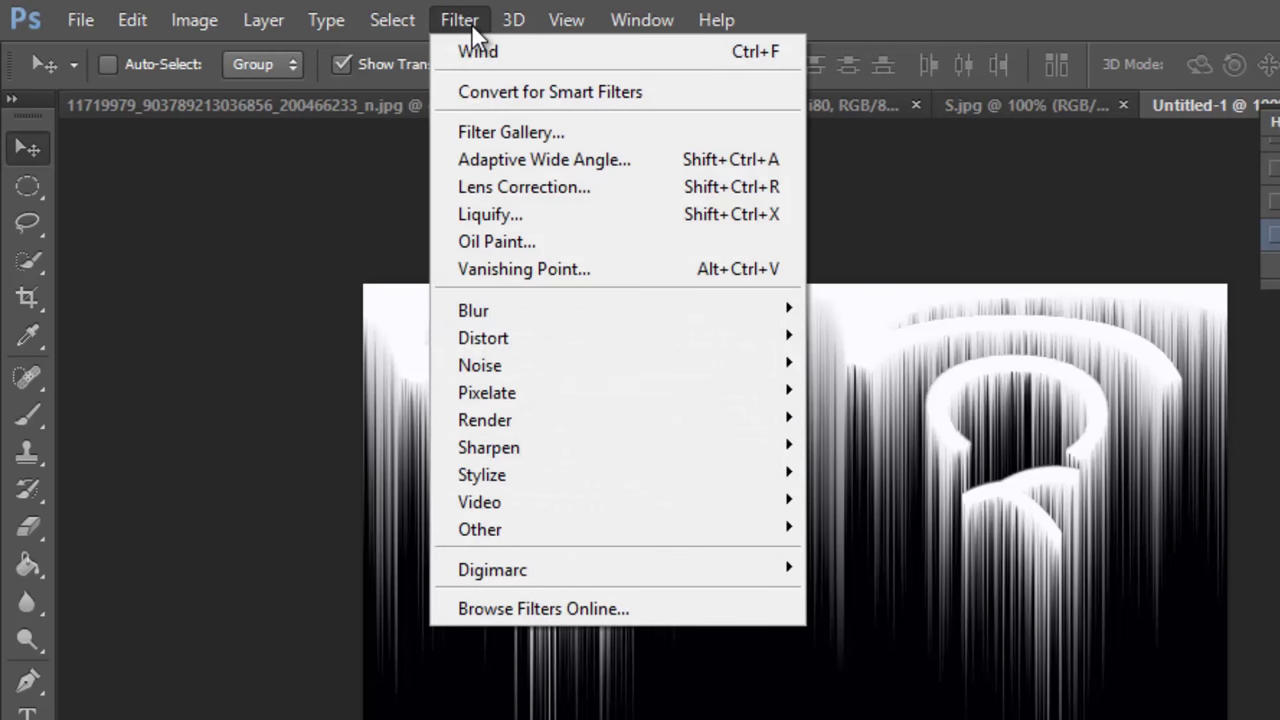
{"action": "mouse_move", "coordinate": [531, 340]}
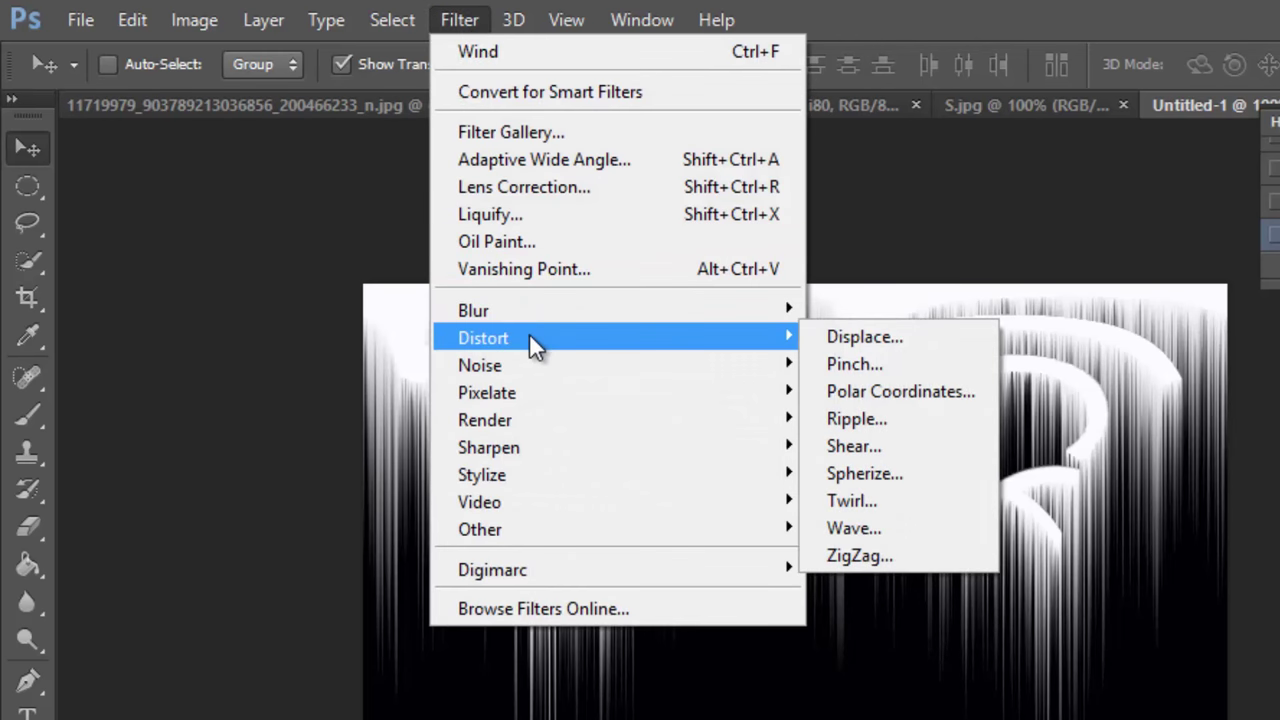
{"action": "left_click", "coordinate": [880, 391]}
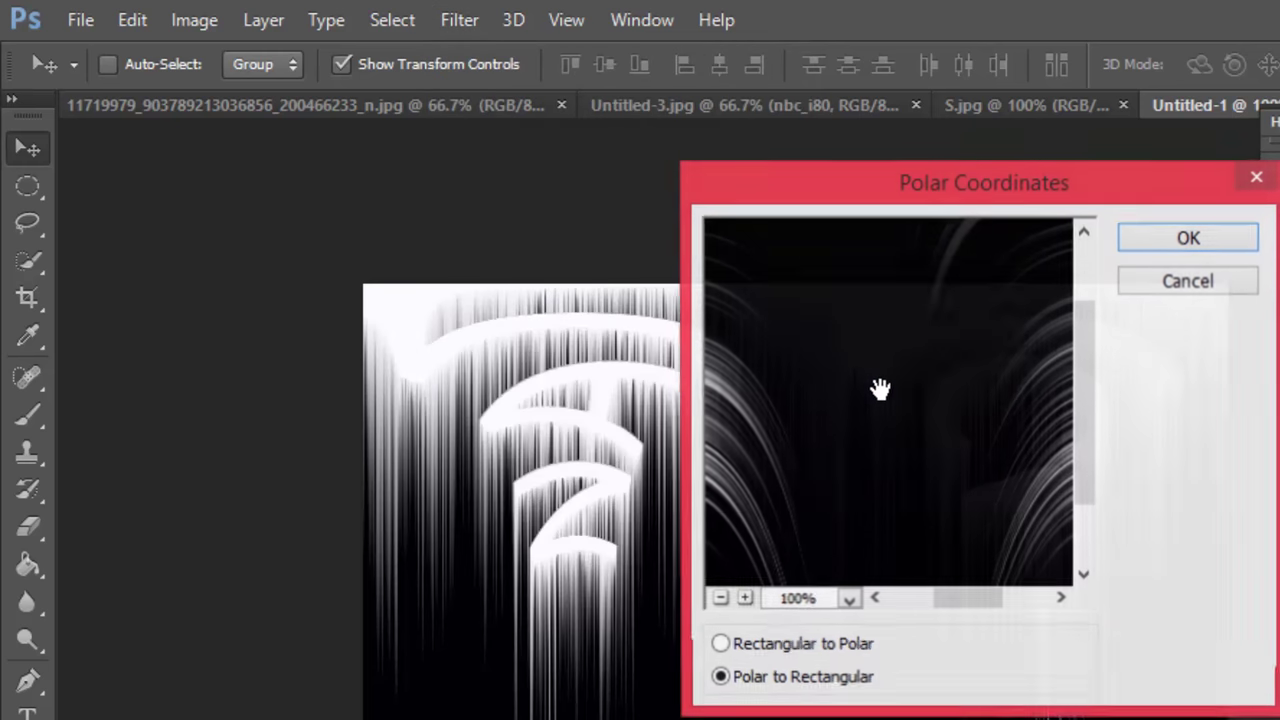
{"action": "left_click", "coordinate": [720, 599]}
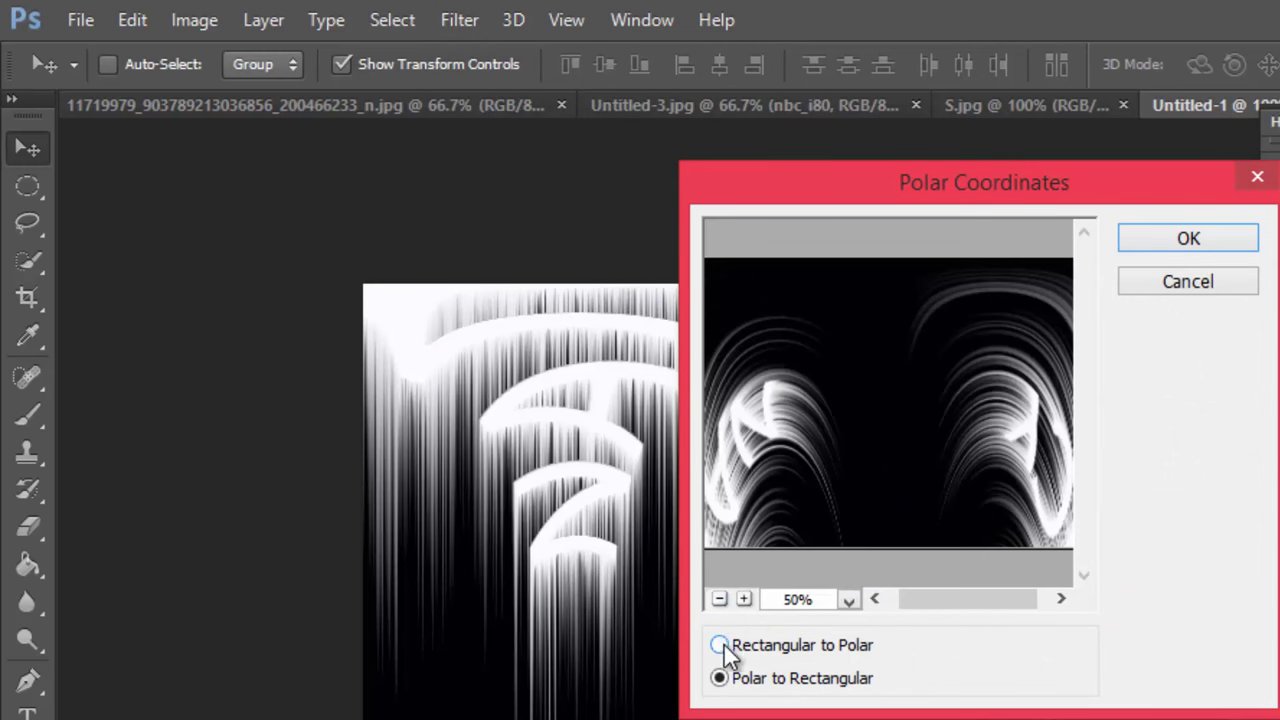
{"action": "left_click", "coordinate": [719, 645]}
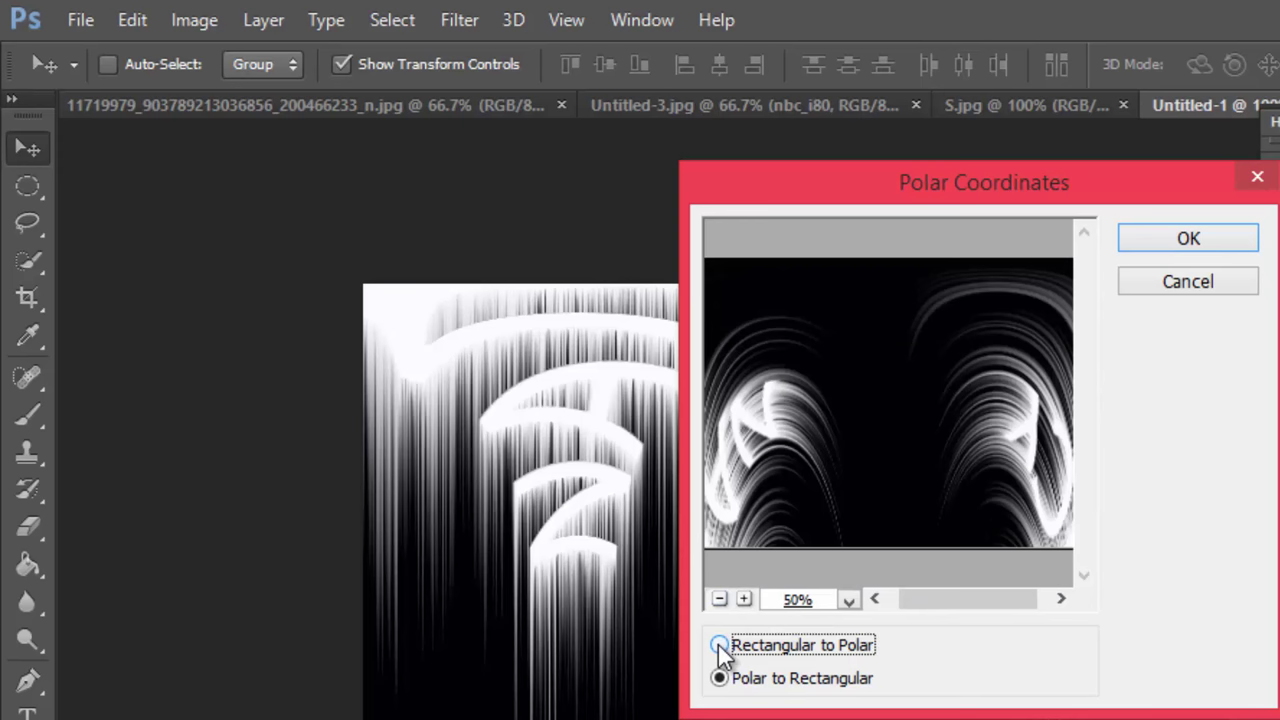
{"action": "left_click", "coordinate": [1186, 248]}
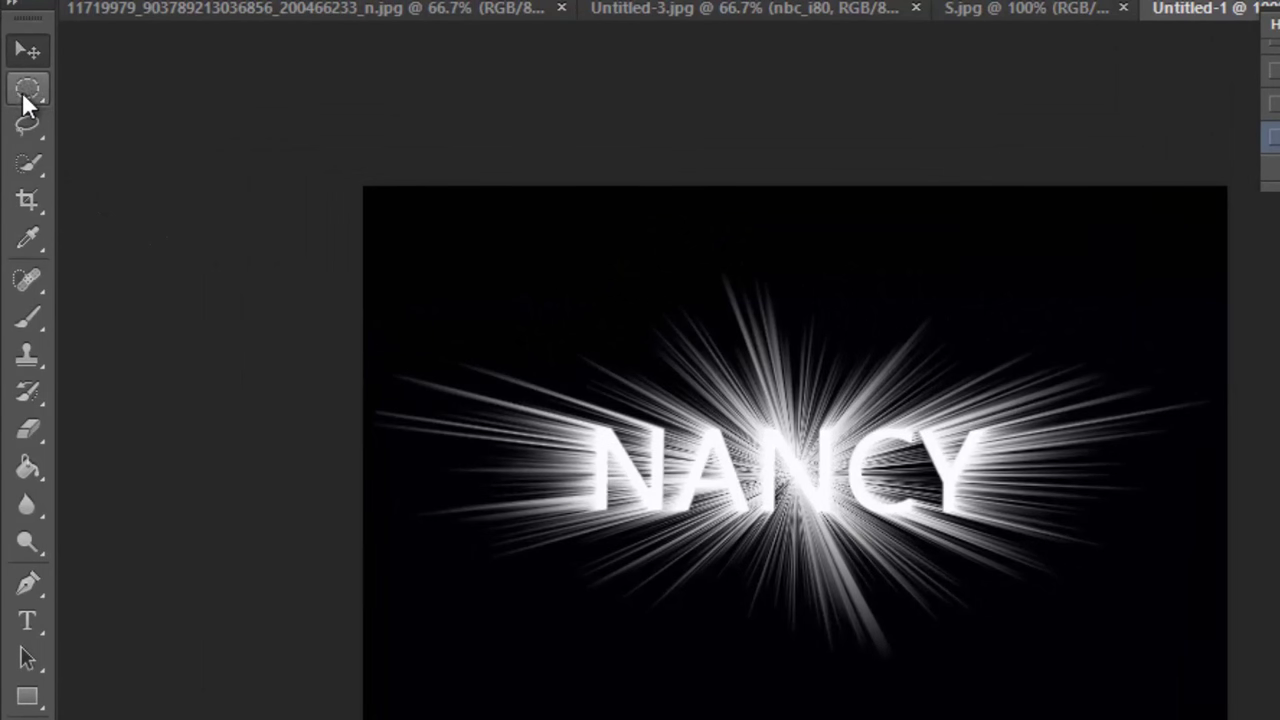
Draw an elliptical marquee selection around the word NANCY.
{"action": "right_click", "coordinate": [22, 92]}
{"action": "left_click", "coordinate": [22, 92]}
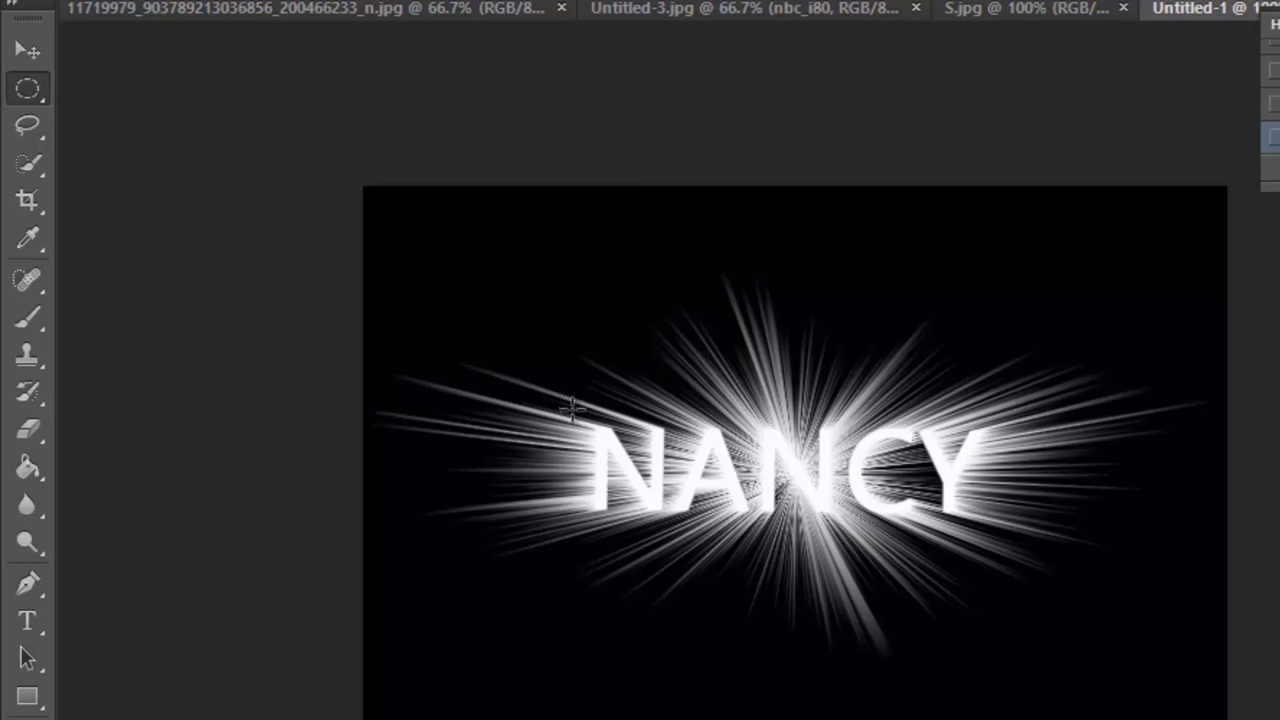
{"action": "left_click_drag", "start_coordinate": [572, 403], "coordinate": [998, 533]}
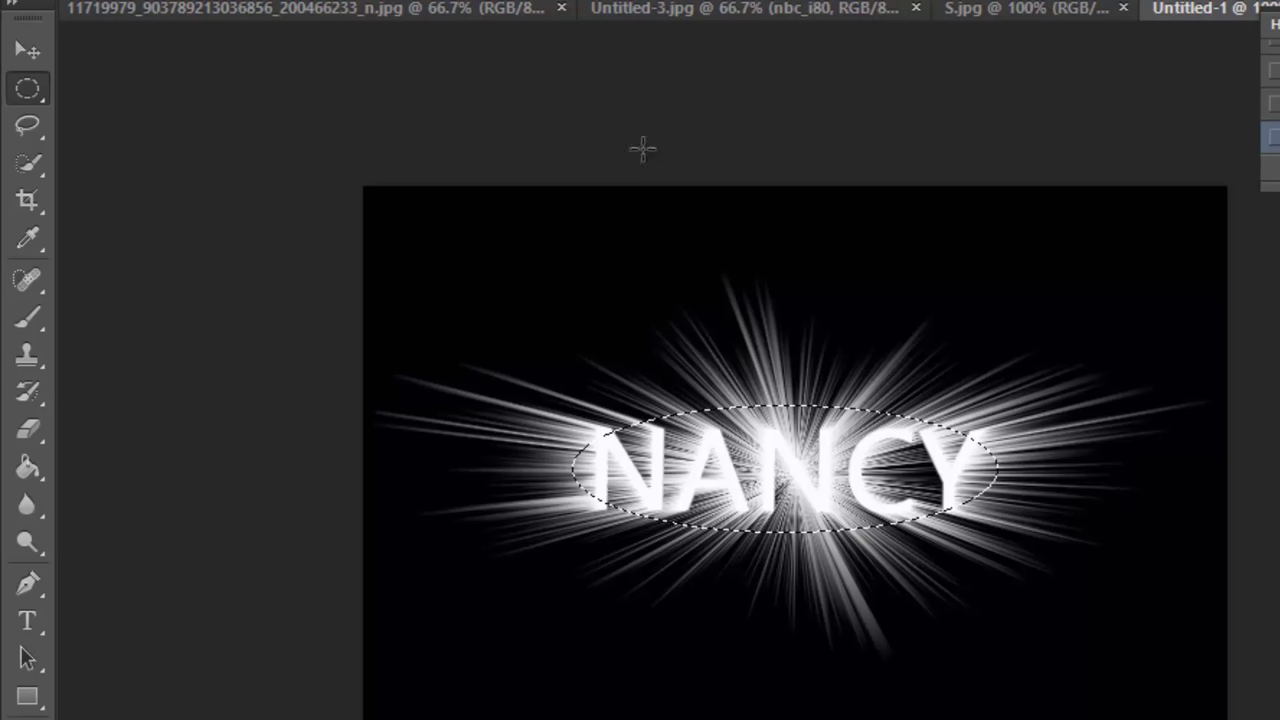
Feather the oval selection by 20 pixels and invert it.
{"action": "left_click", "coordinate": [408, 21]}
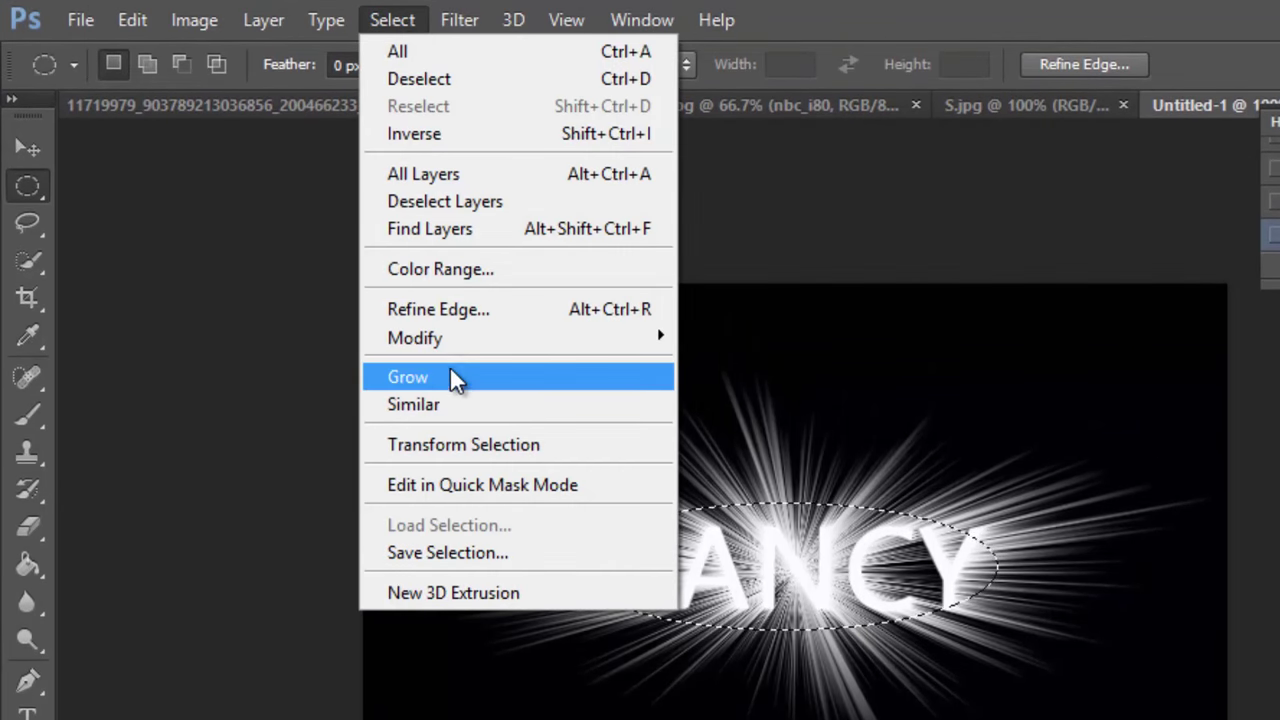
{"action": "mouse_move", "coordinate": [451, 345]}
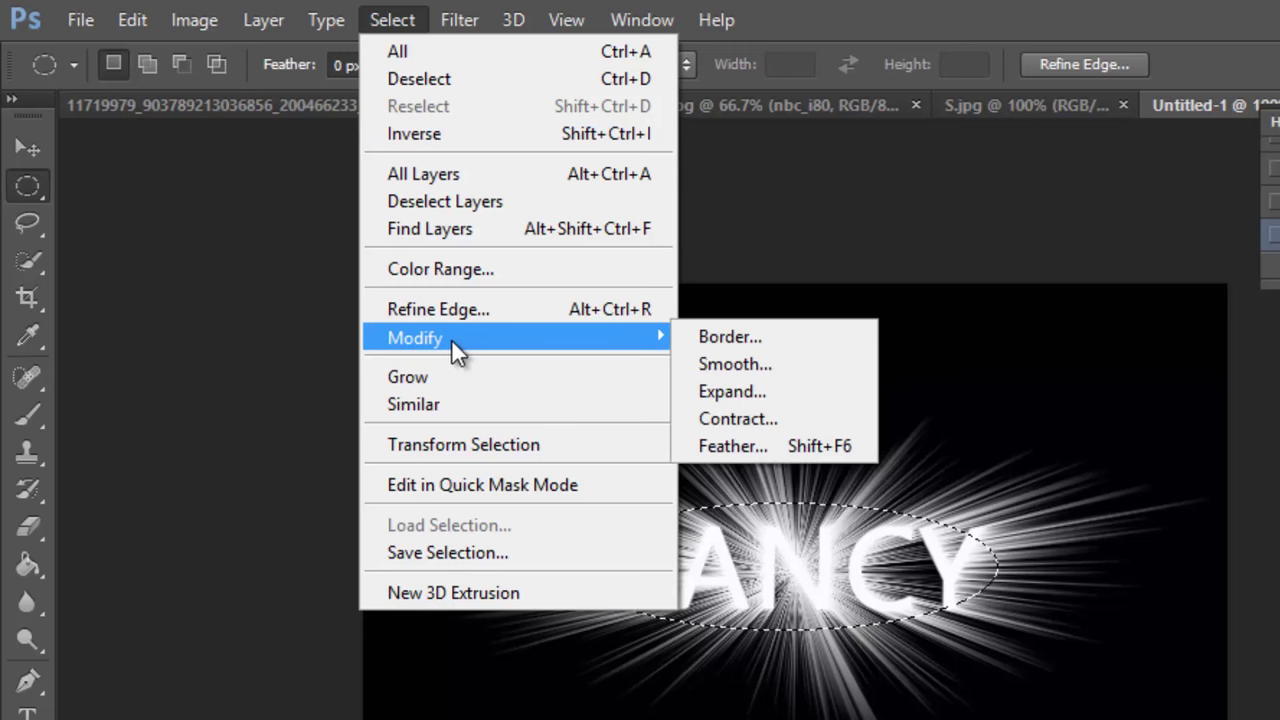
{"action": "left_click", "coordinate": [778, 450]}
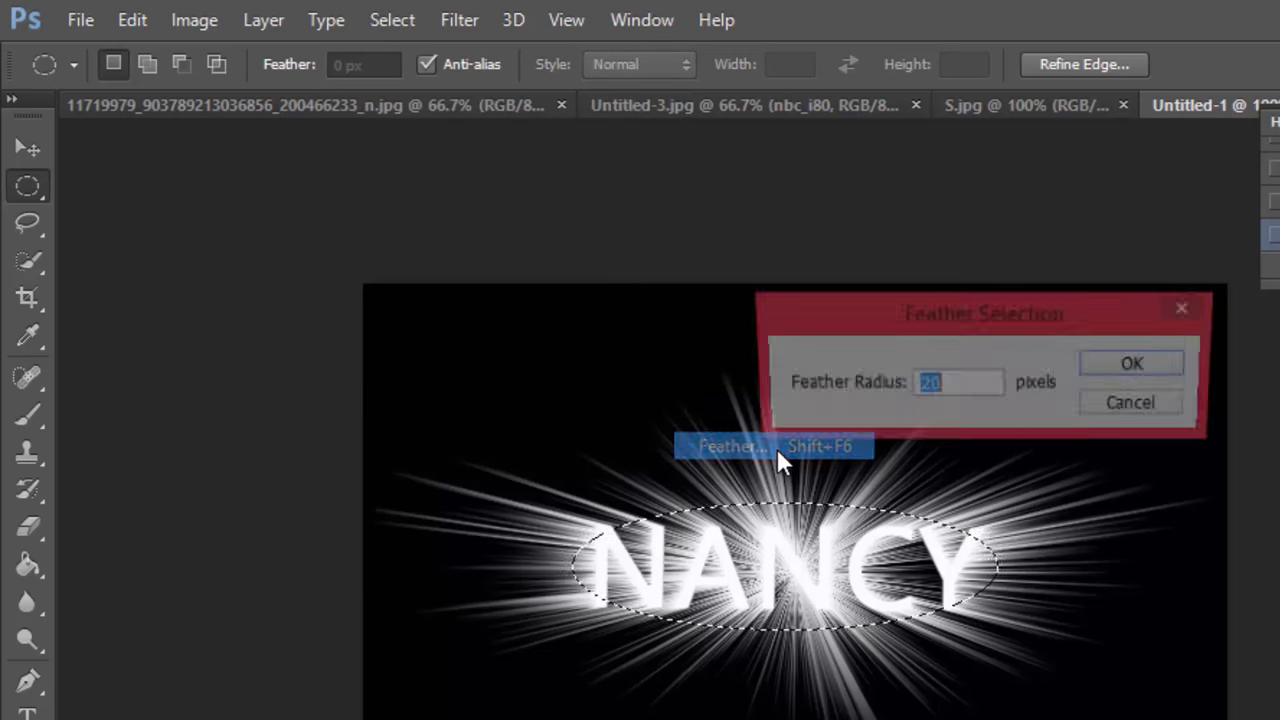
{"action": "left_click", "coordinate": [962, 378]}
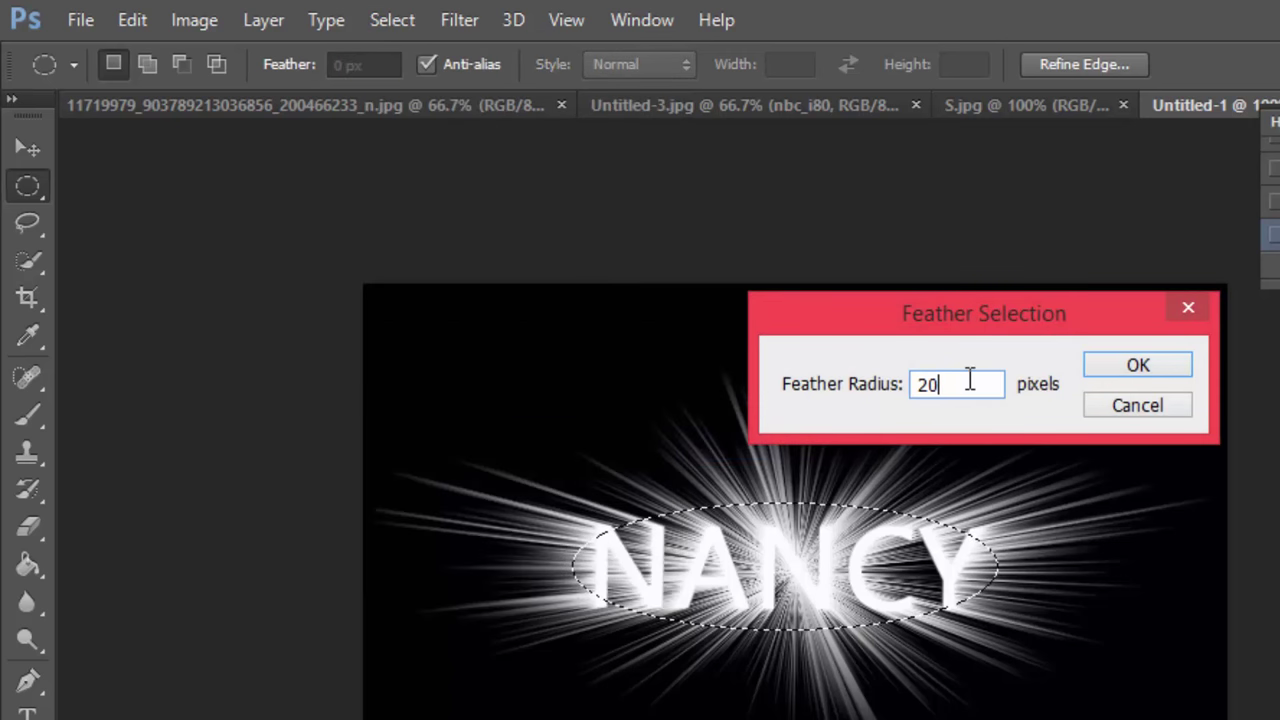
{"action": "left_click", "coordinate": [1124, 366]}
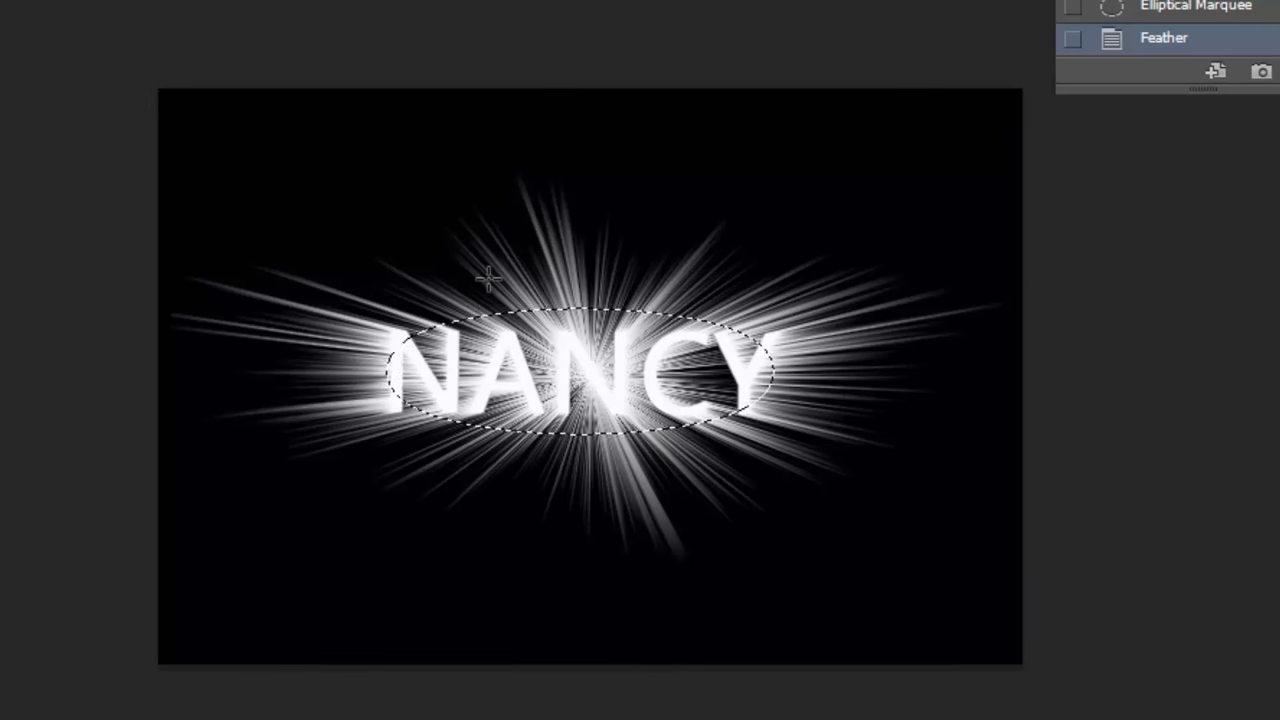
{"action": "key", "text": "ctrl+shift+i"}
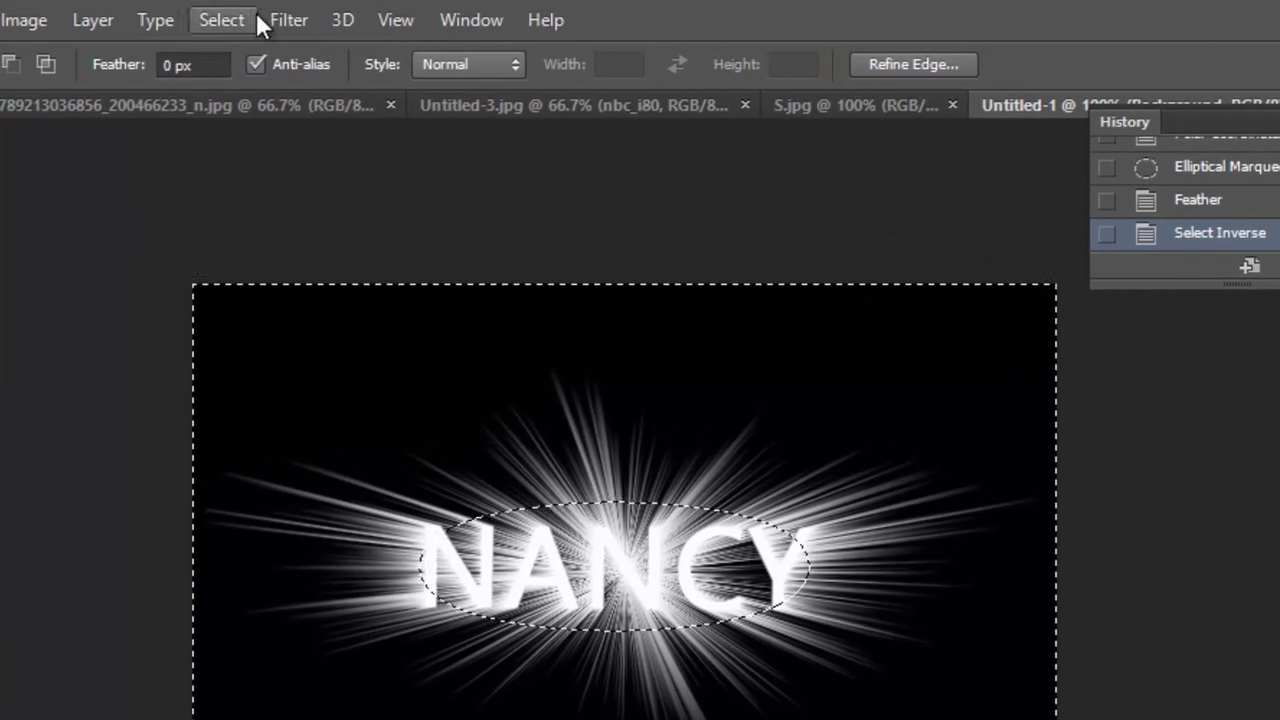
Apply a Zoom radial blur at amount 80 to the rays outside the oval.
{"action": "left_click", "coordinate": [287, 22]}
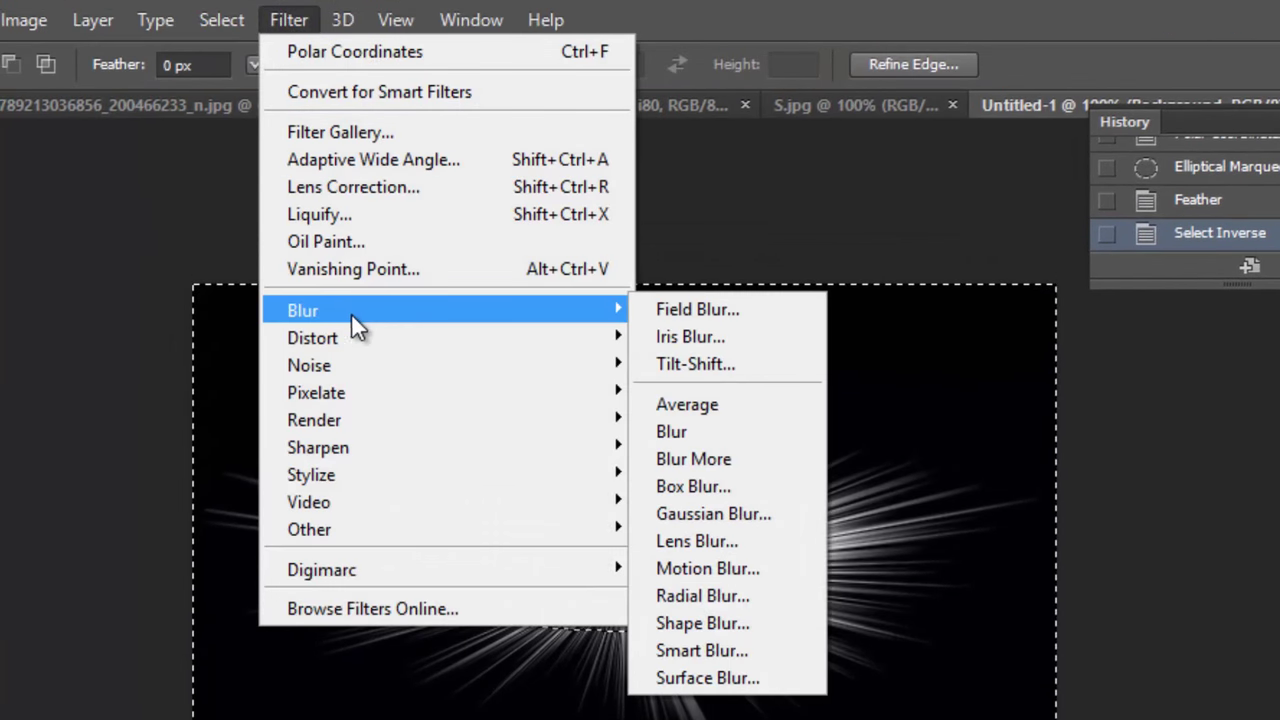
{"action": "mouse_move", "coordinate": [600, 318]}
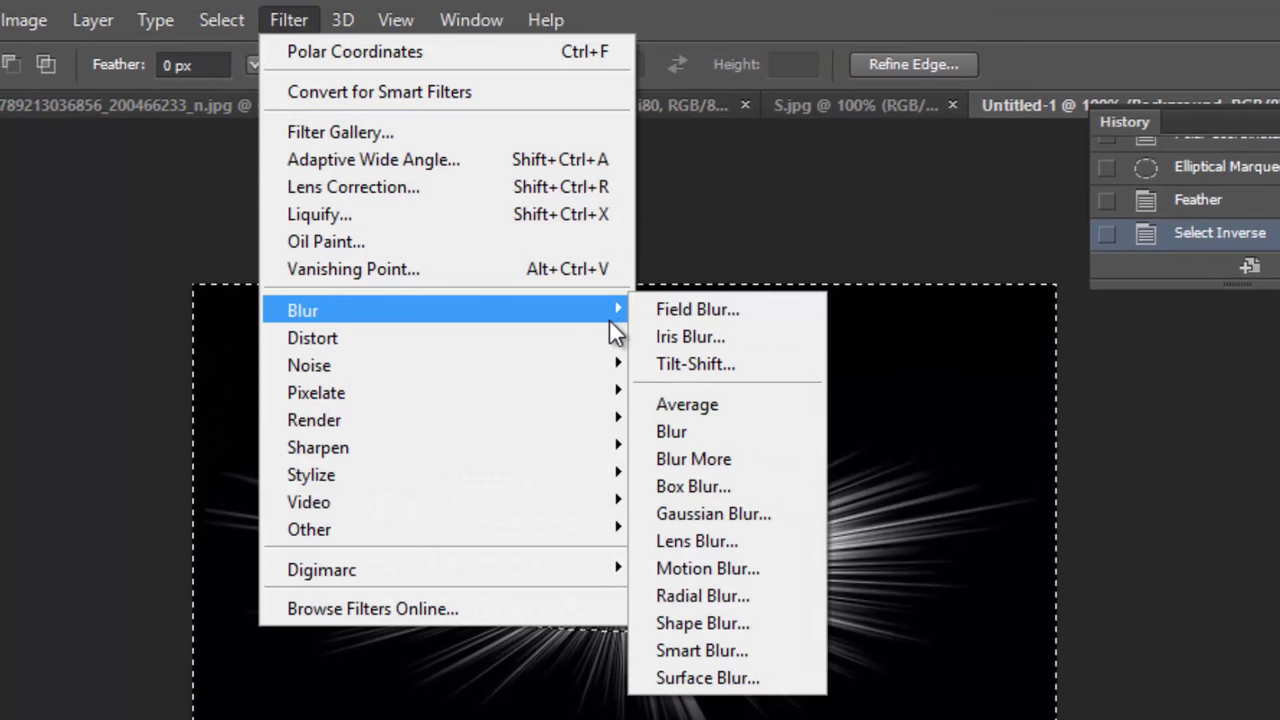
{"action": "left_click", "coordinate": [711, 596]}
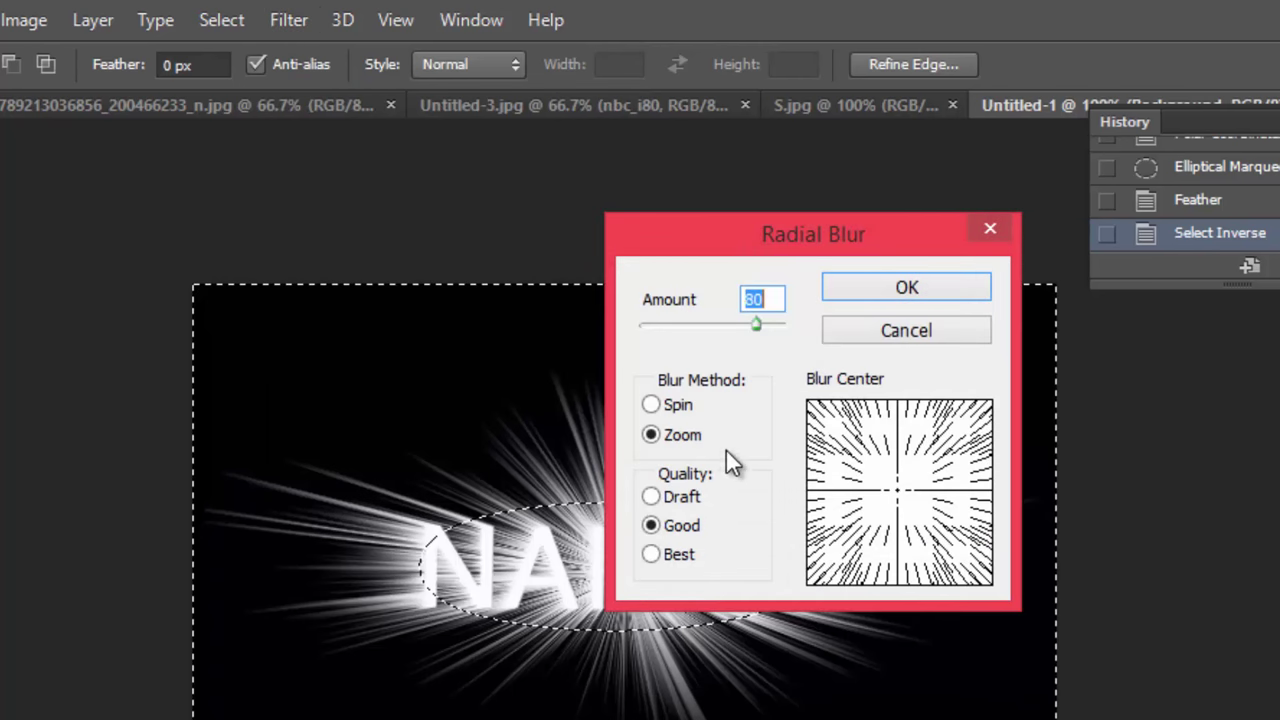
{"action": "left_click", "coordinate": [652, 404]}
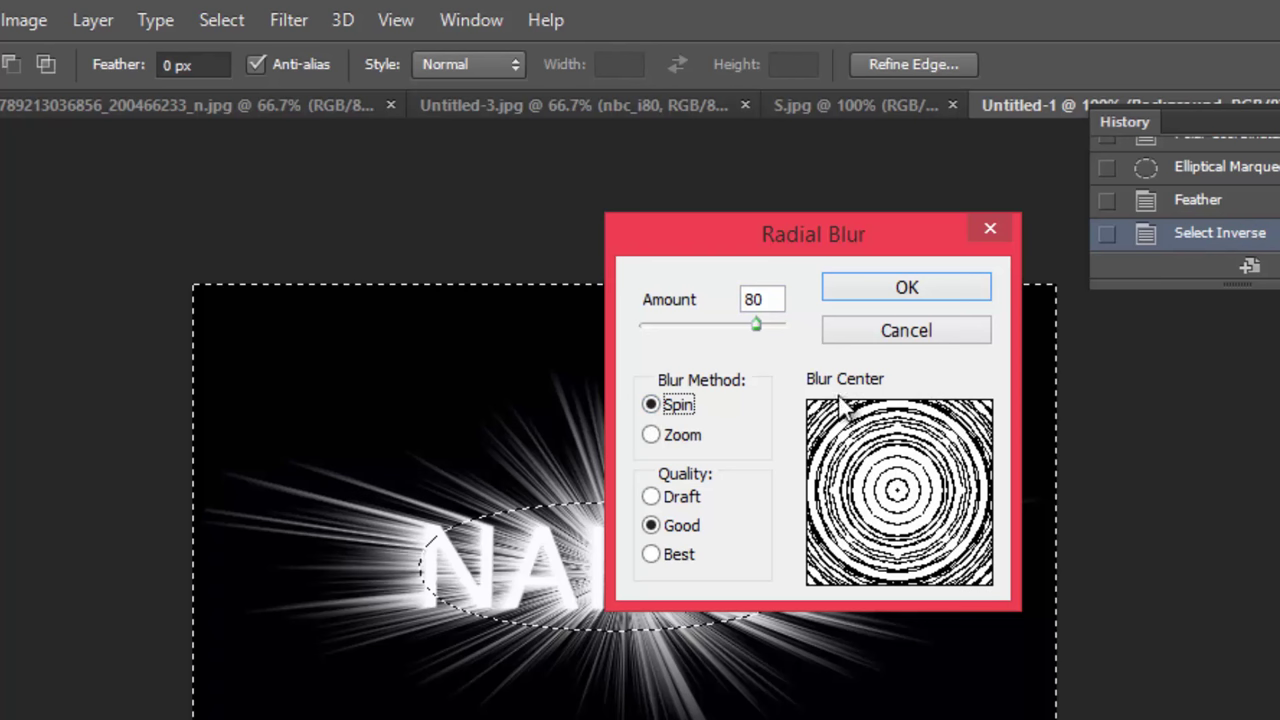
{"action": "left_click", "coordinate": [656, 436]}
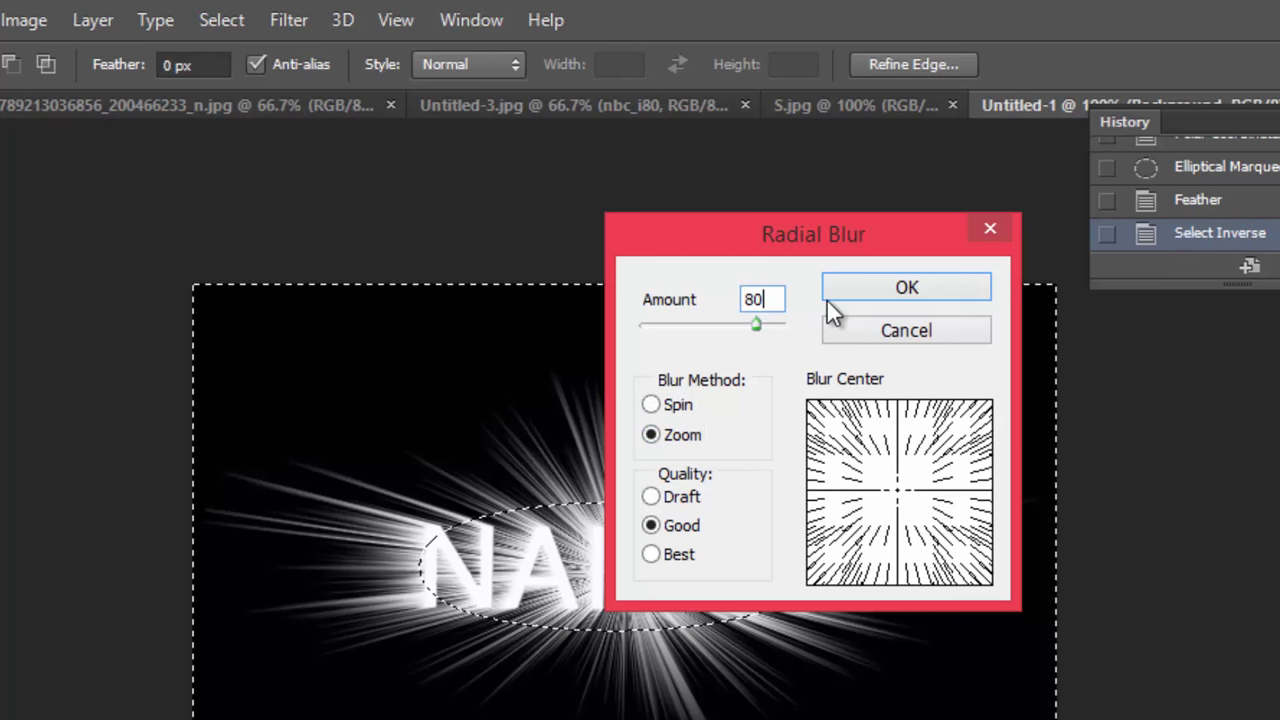
{"action": "left_click", "coordinate": [897, 290]}
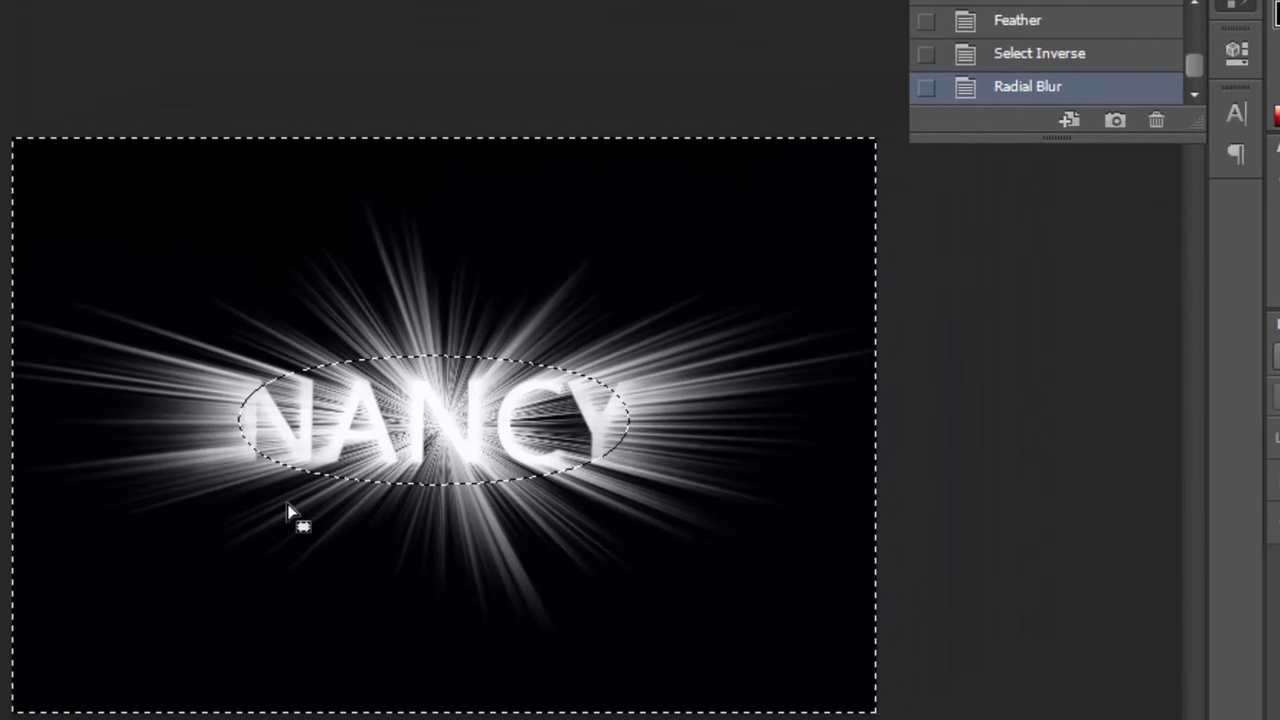
Compare before and after the blur in History, then deselect.
{"action": "left_click", "coordinate": [1105, 66]}
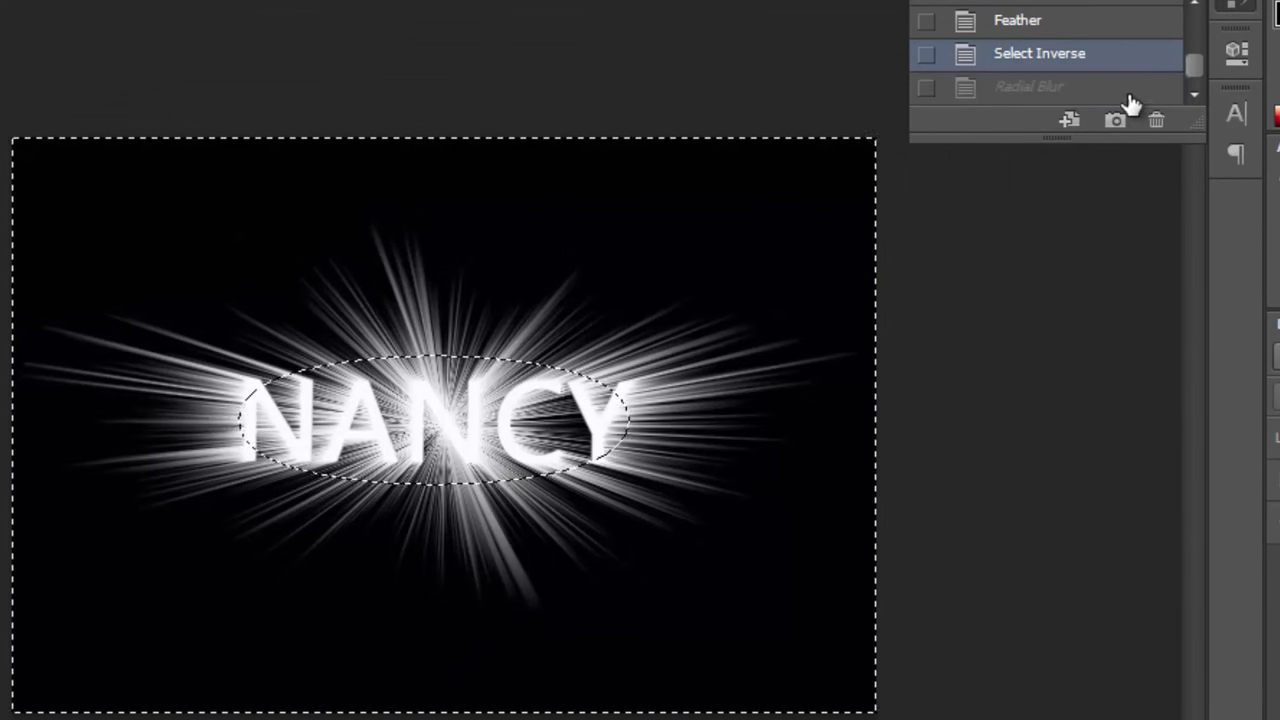
{"action": "left_click", "coordinate": [1124, 95]}
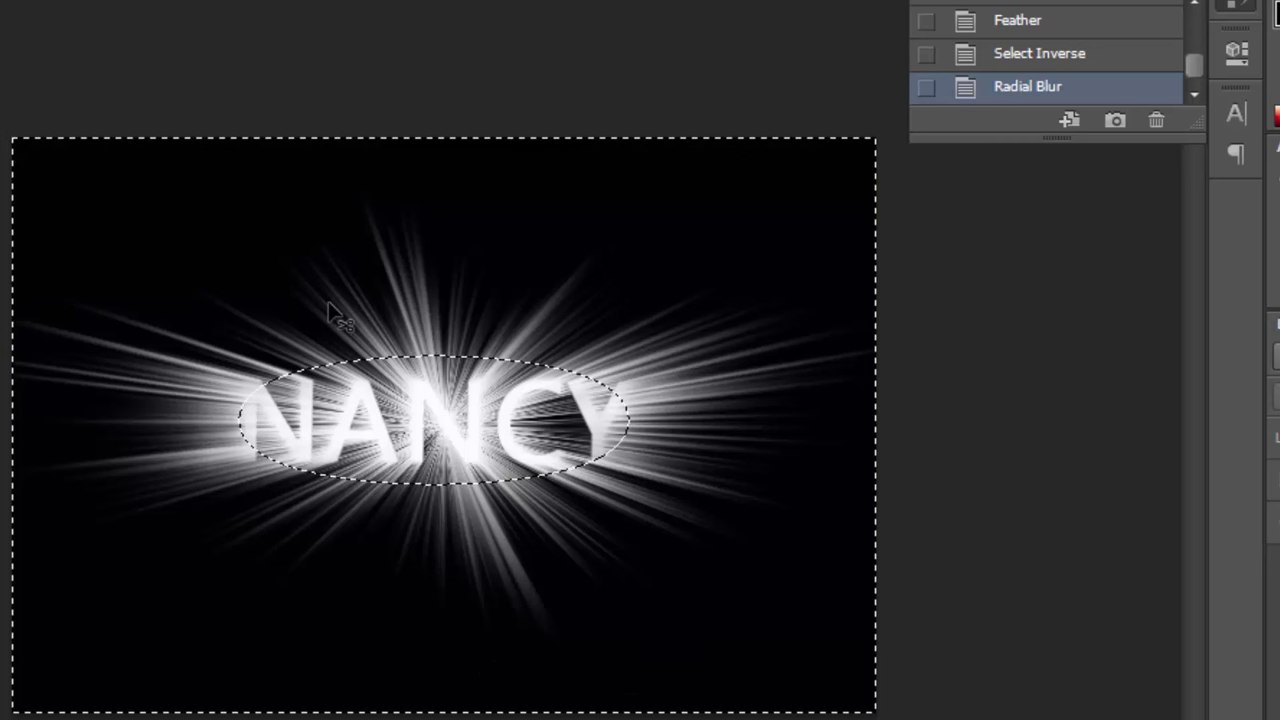
{"action": "key", "text": "ctrl+d"}
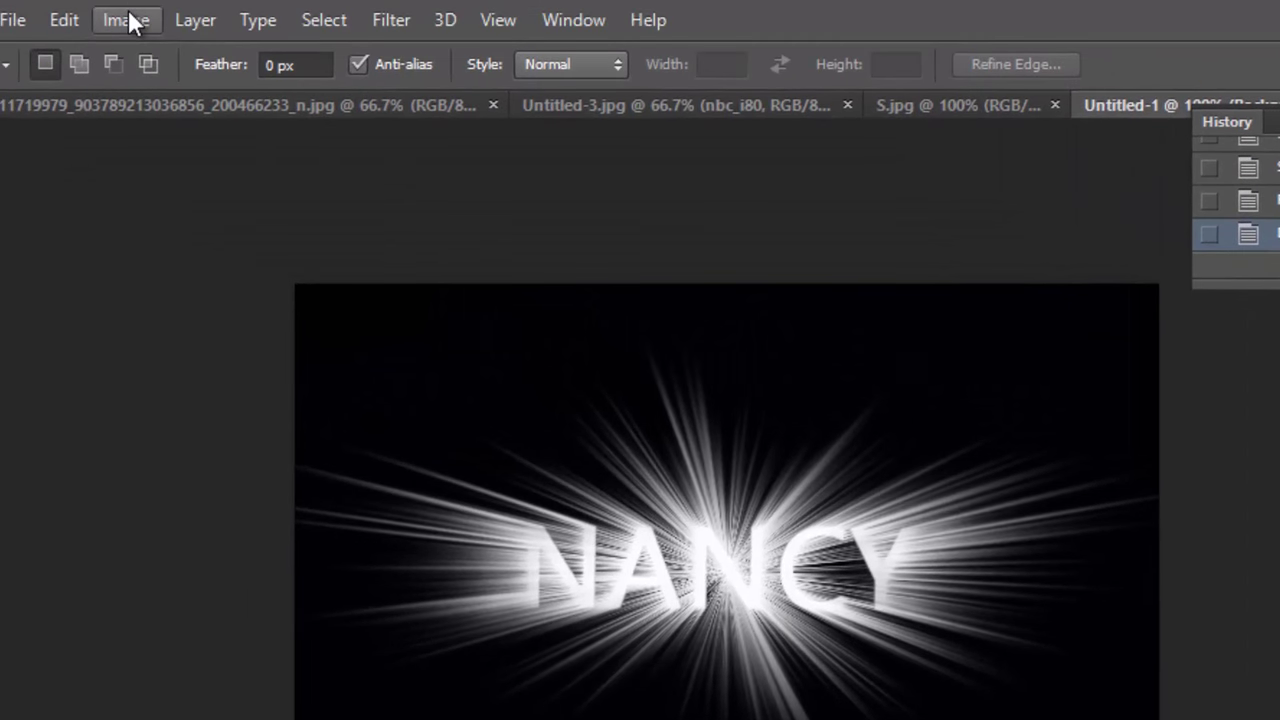
In Color Balance, set the midtones to +100 red, -54 magenta, +19 yellow.
{"action": "left_click", "coordinate": [126, 20]}
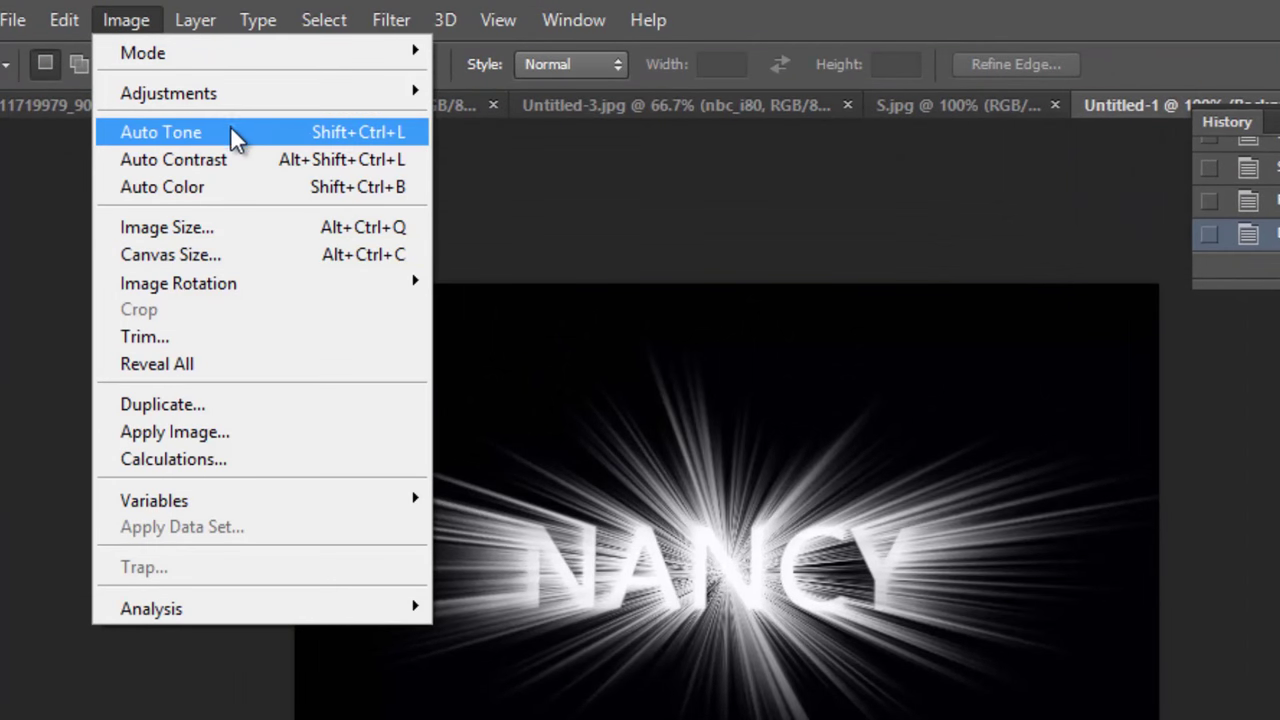
{"action": "mouse_move", "coordinate": [248, 100]}
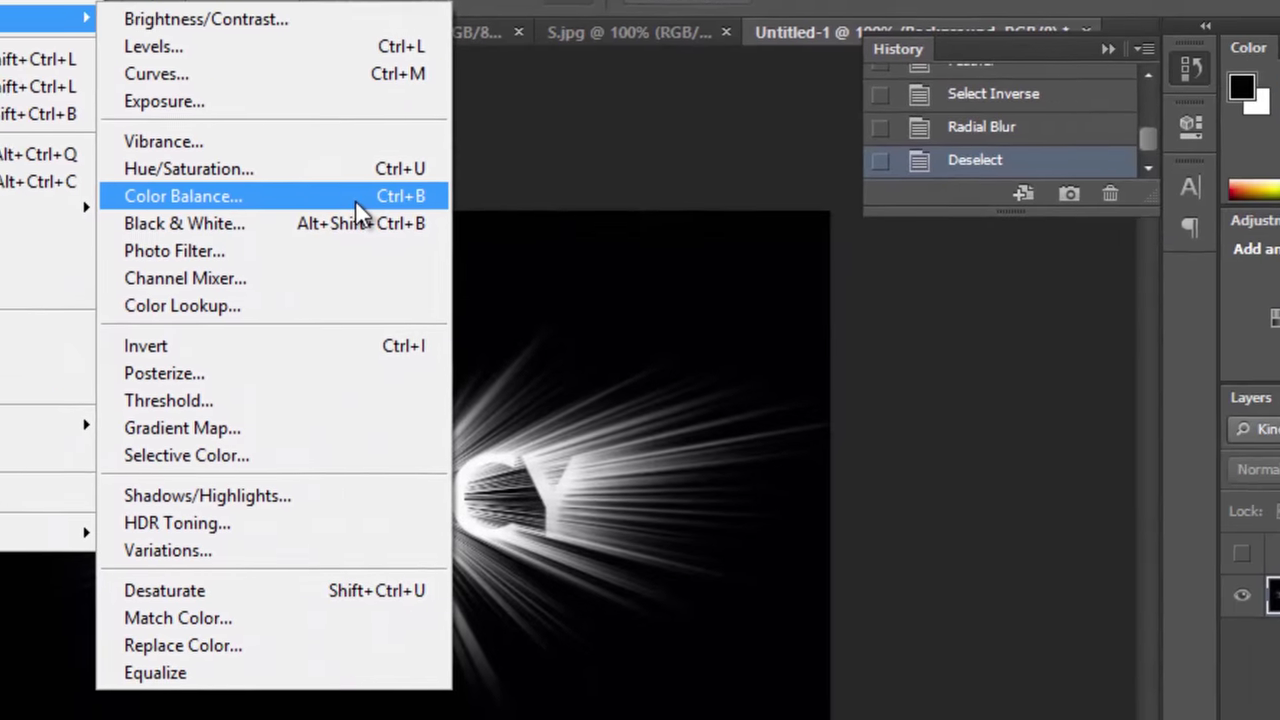
{"action": "left_click", "coordinate": [714, 270]}
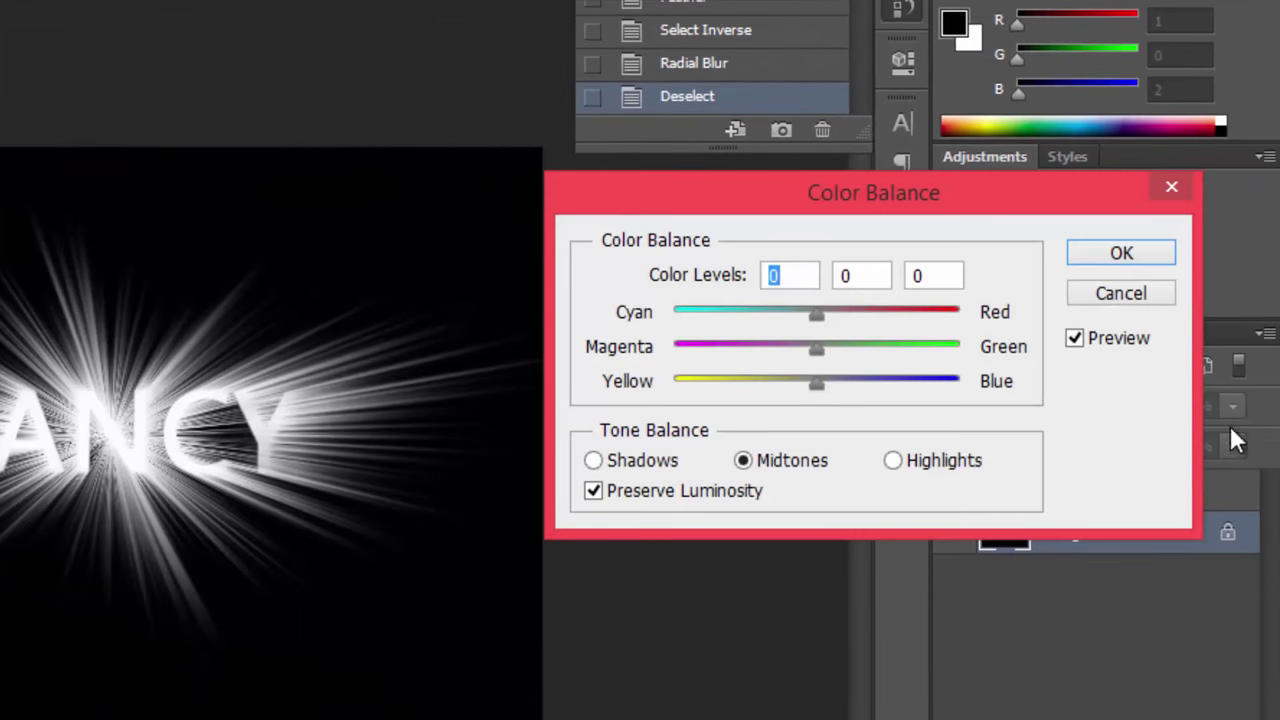
{"action": "left_click_drag", "start_coordinate": [944, 191], "coordinate": [932, 223]}
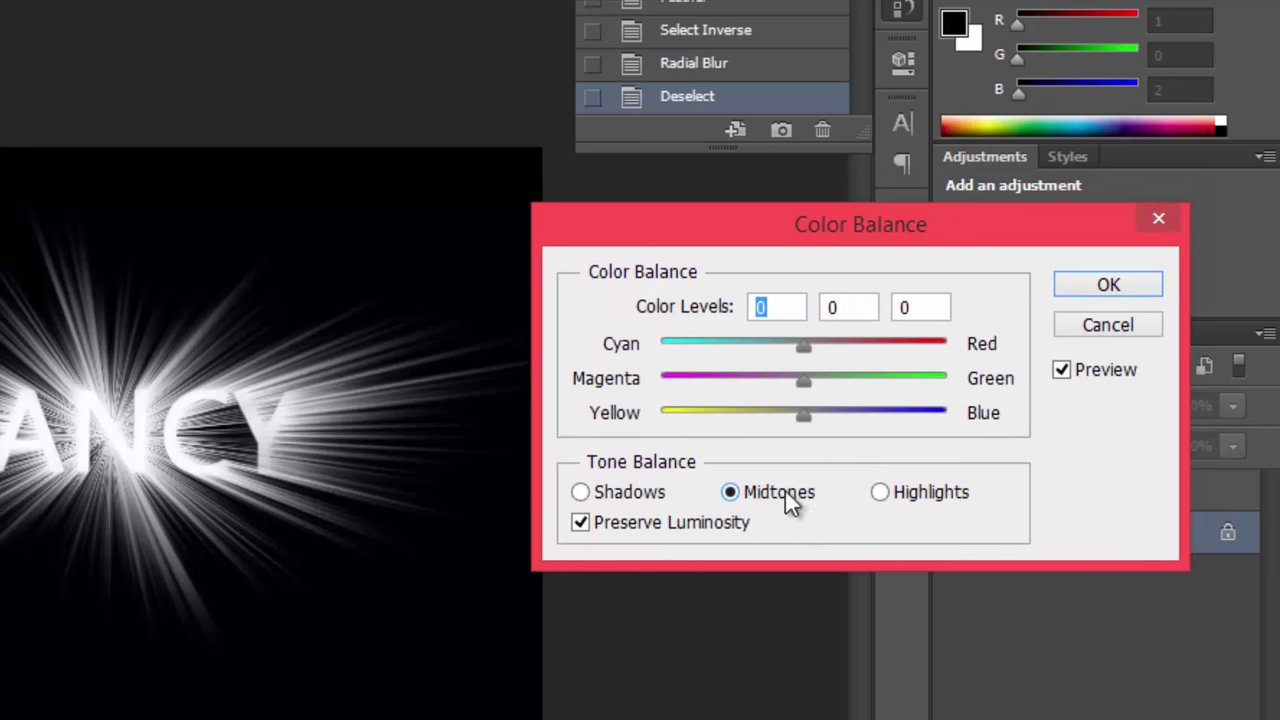
{"action": "left_click_drag", "start_coordinate": [806, 352], "coordinate": [905, 345]}
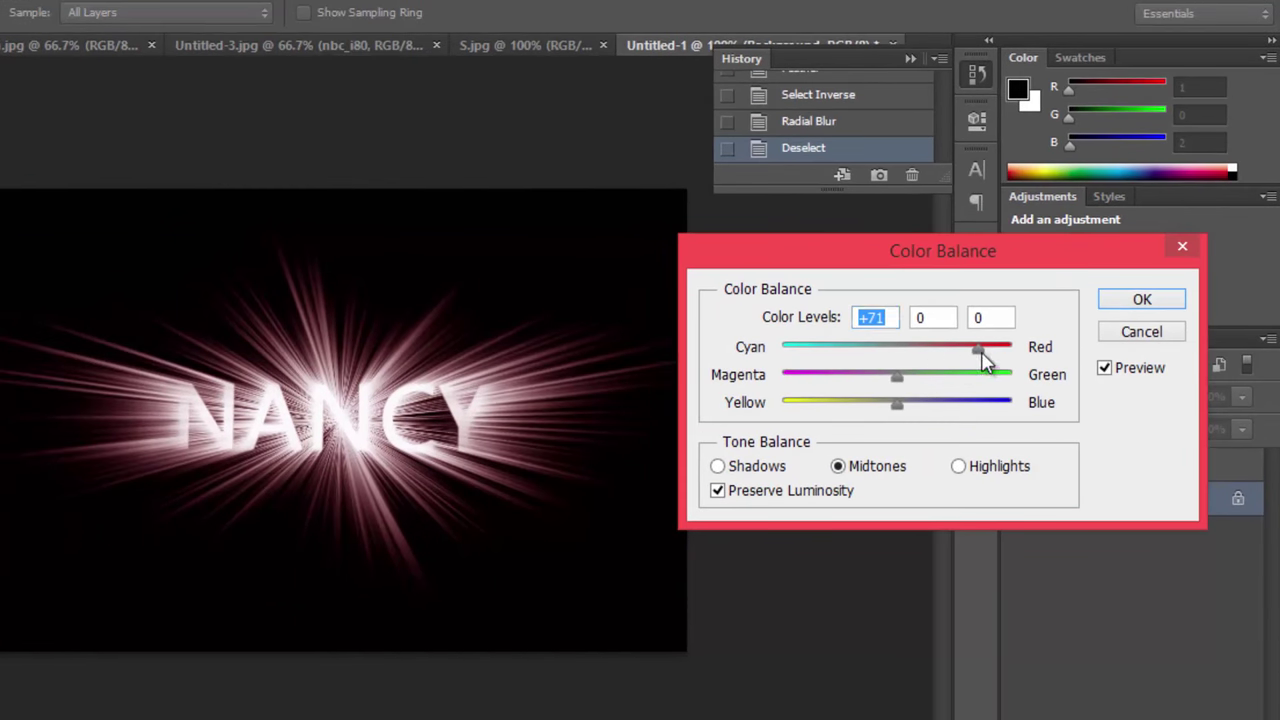
{"action": "mouse_move", "coordinate": [985, 362]}
{"action": "left_mouse_down"}
{"action": "mouse_move", "coordinate": [826, 366]}
{"action": "mouse_move", "coordinate": [968, 366]}
{"action": "left_mouse_up"}
{"action": "left_click_drag", "start_coordinate": [992, 360], "coordinate": [1020, 362]}
{"action": "left_click_drag", "start_coordinate": [896, 378], "coordinate": [921, 414]}
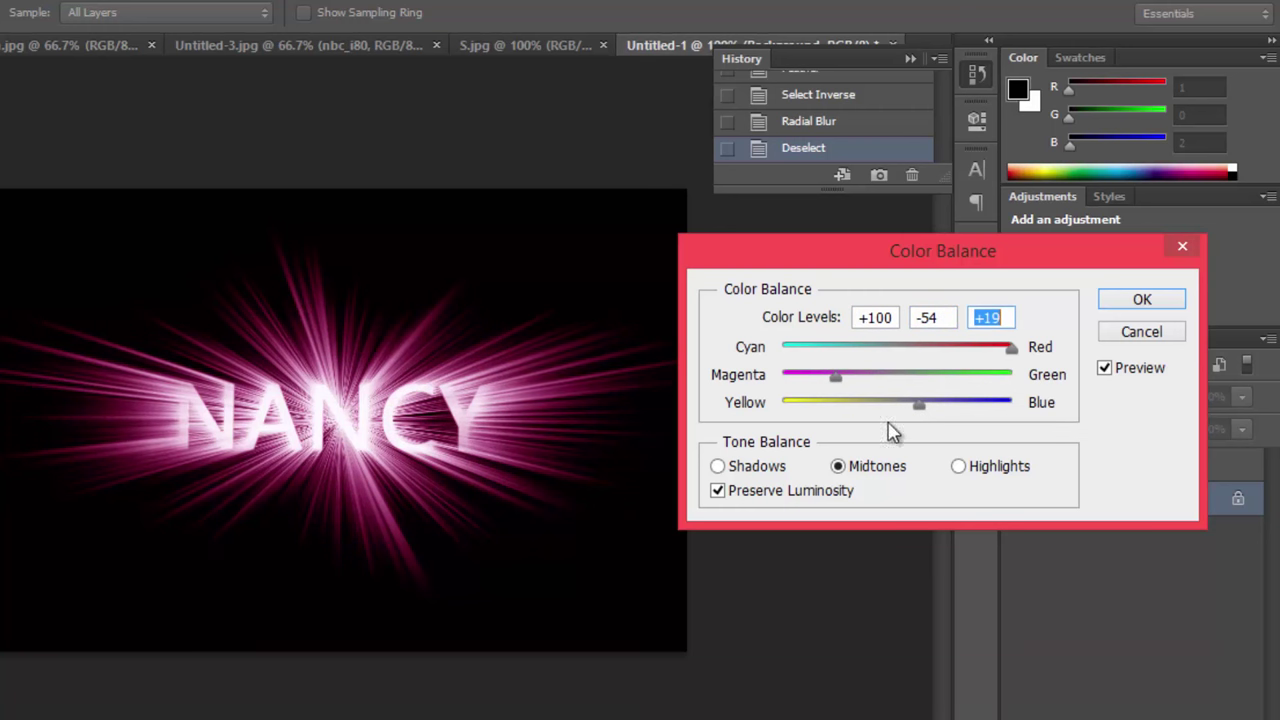
Set shadows to +13, -34, -1 and highlights to -23, +15, +30, then apply.
{"action": "left_click", "coordinate": [735, 468]}
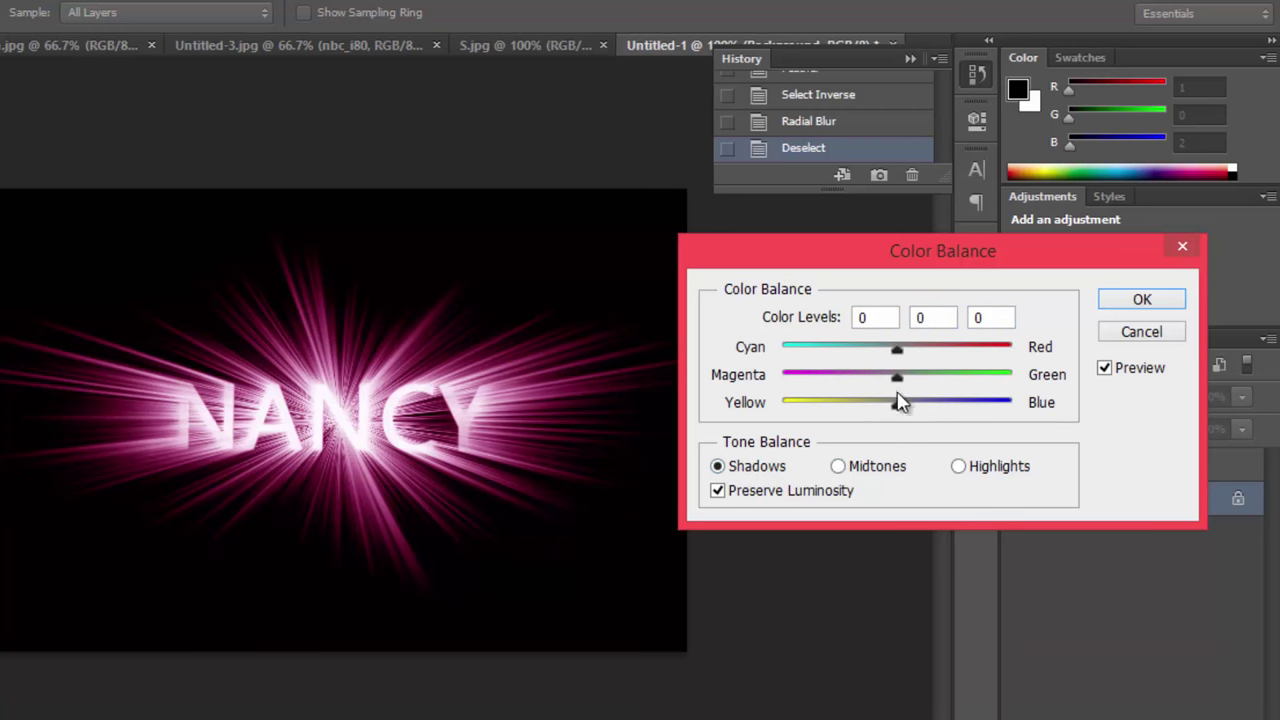
{"action": "left_click_drag", "start_coordinate": [895, 360], "coordinate": [898, 414]}
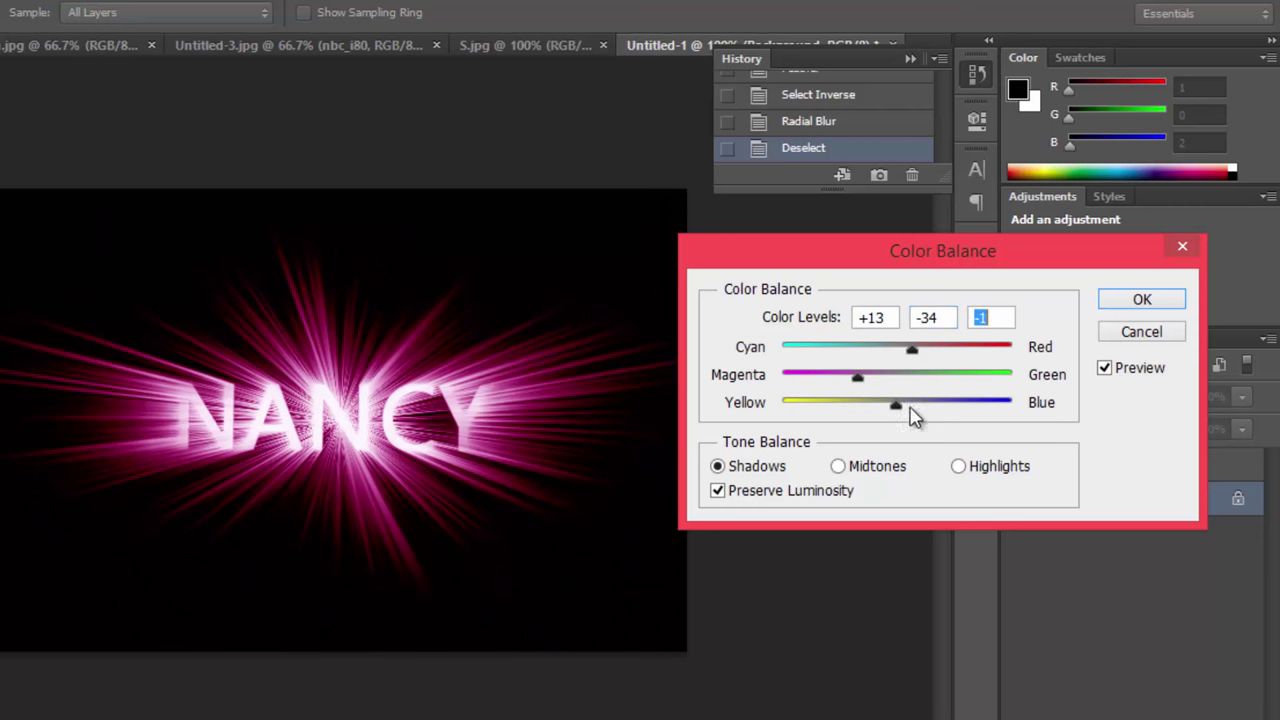
{"action": "left_click", "coordinate": [958, 466]}
{"action": "left_click_drag", "start_coordinate": [895, 364], "coordinate": [932, 412]}
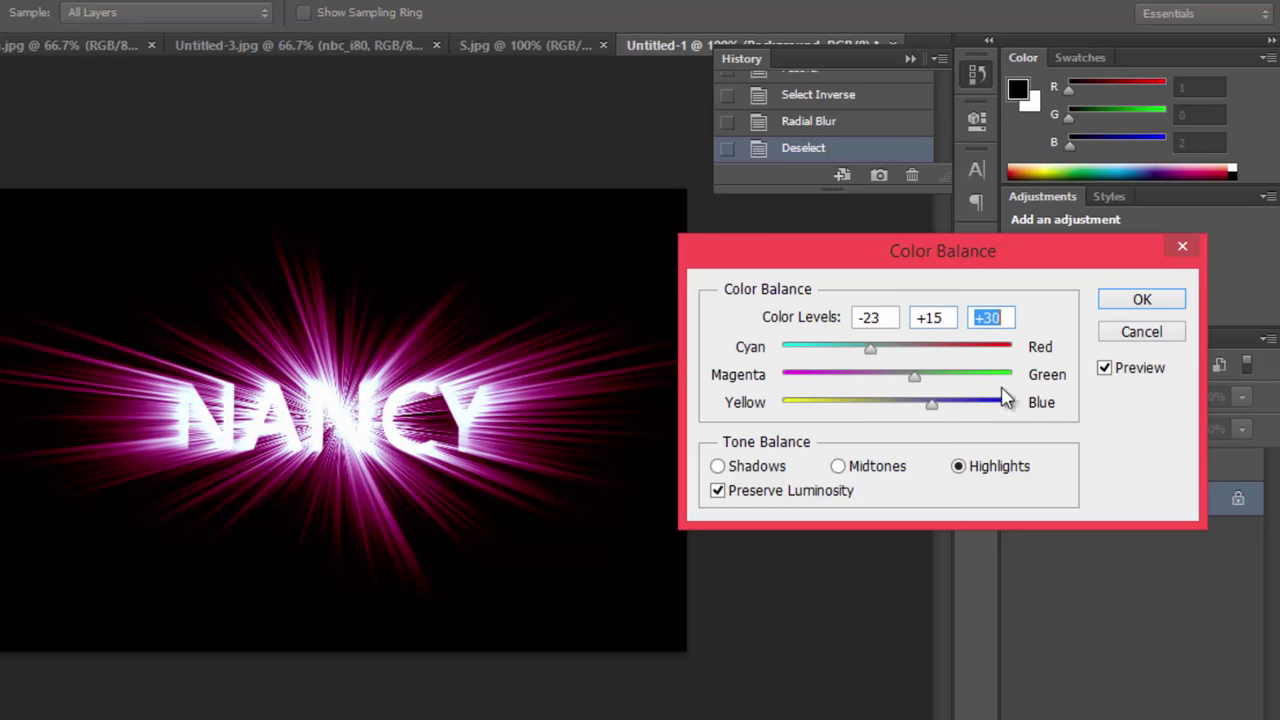
{"action": "left_click", "coordinate": [1140, 302]}
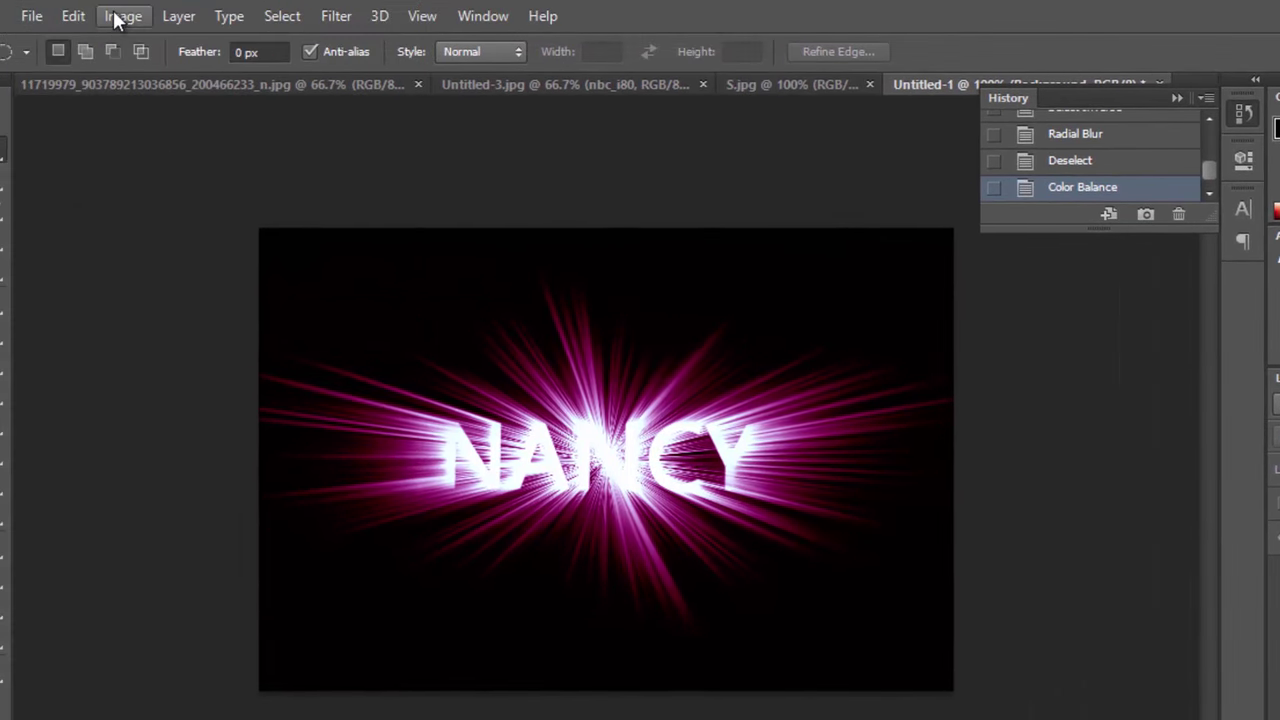
In Selective Color, give Blacks Cyan 80, Magenta 80, Yellow 80 (Absolute) and apply it.
{"action": "left_click", "coordinate": [0, 0]}
{"action": "mouse_move", "coordinate": [143, 74]}
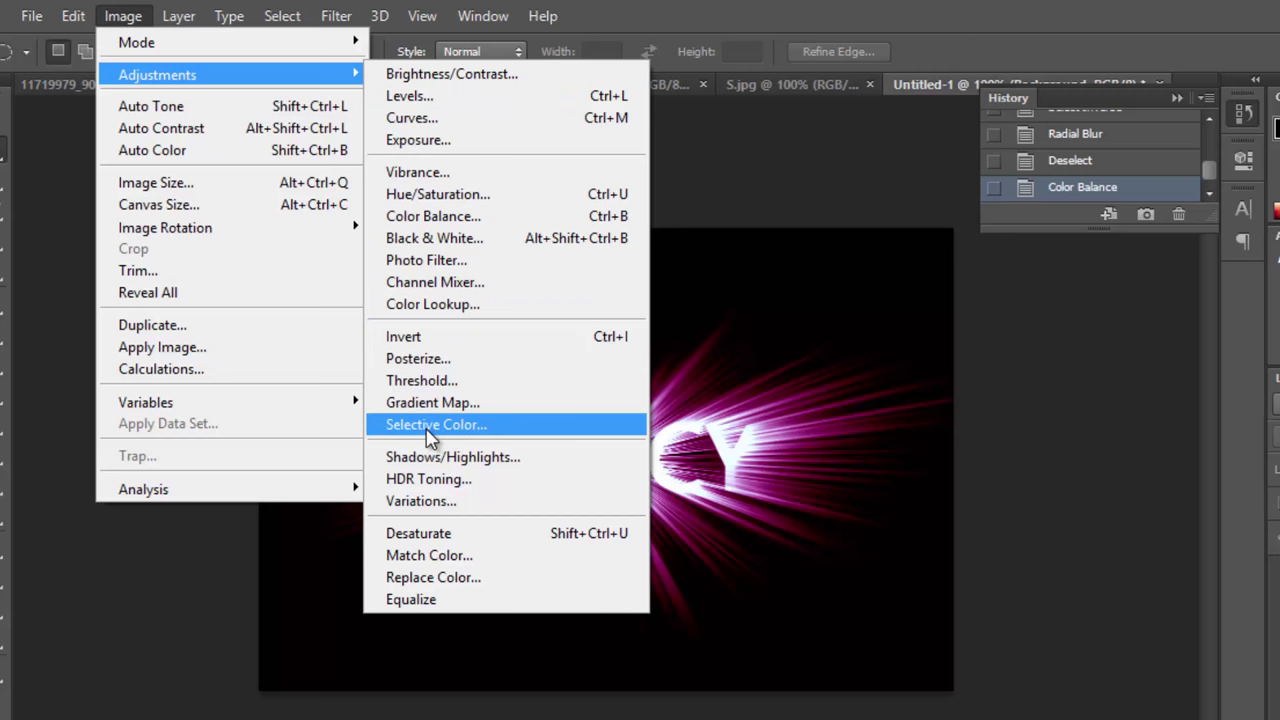
{"action": "left_click", "coordinate": [430, 426]}
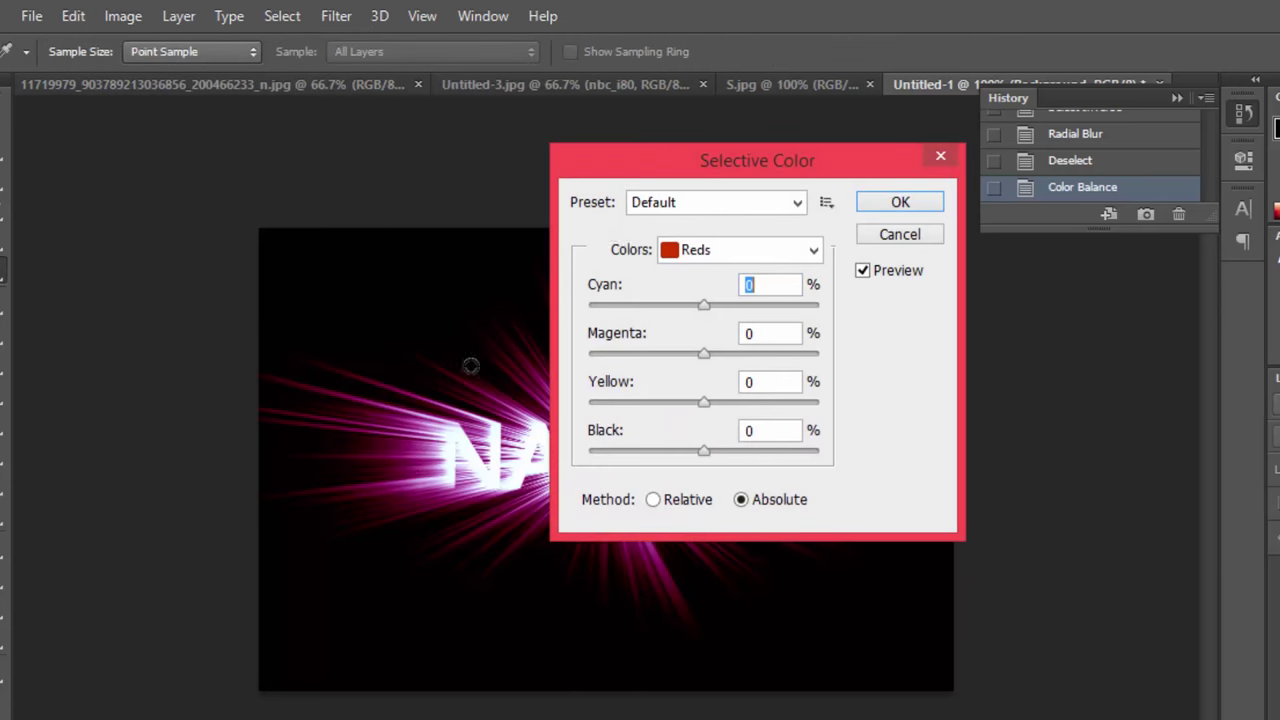
{"action": "left_click", "coordinate": [815, 250]}
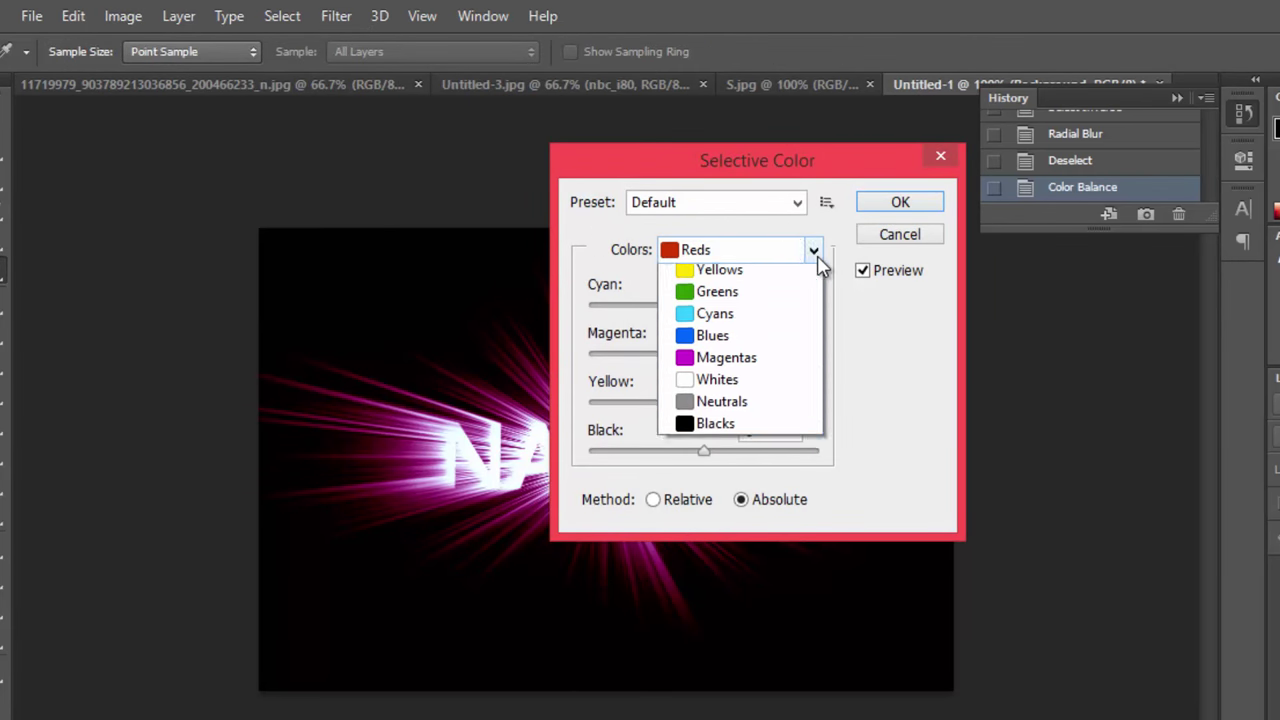
{"action": "left_click", "coordinate": [716, 453]}
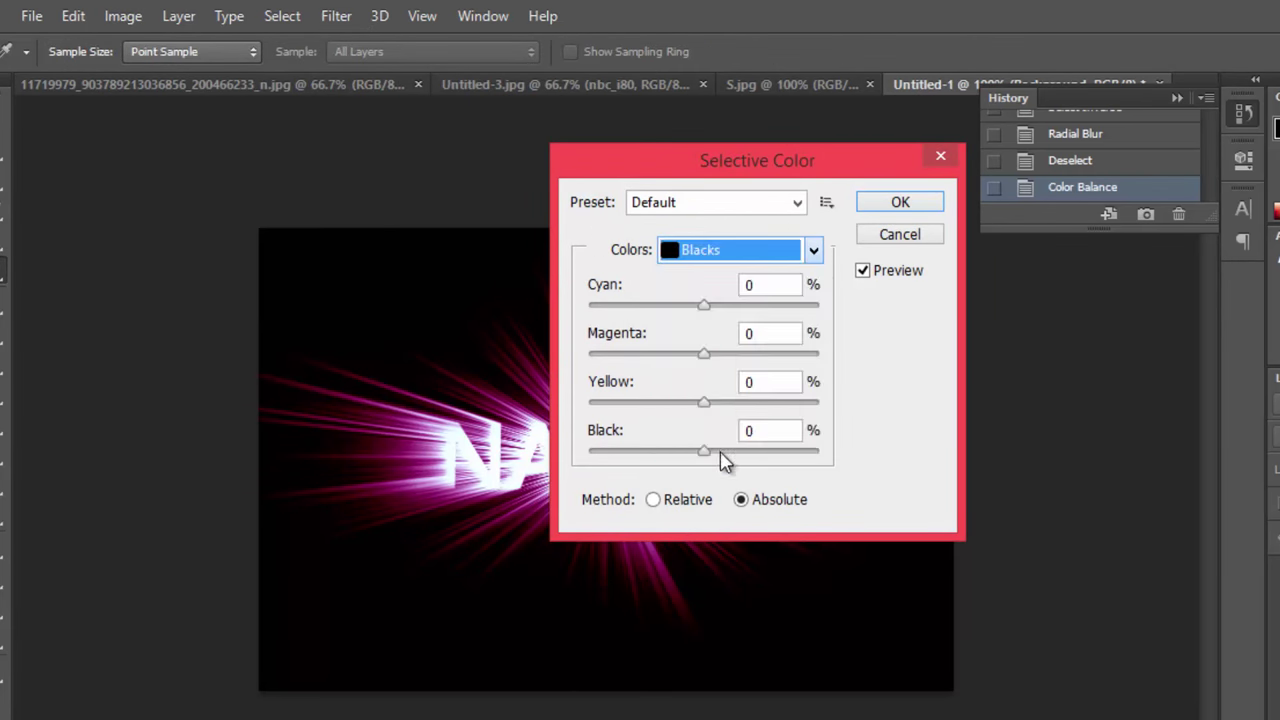
{"action": "left_click", "coordinate": [748, 284]}
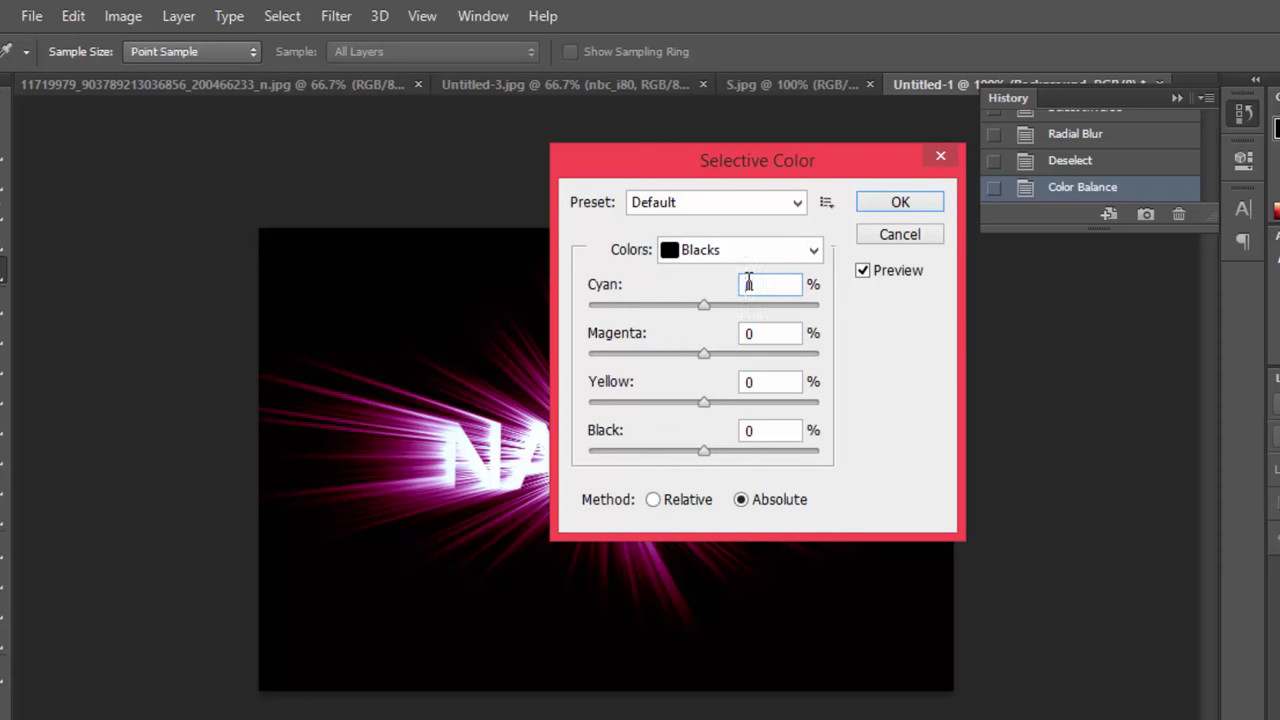
{"action": "type", "text": "8"}
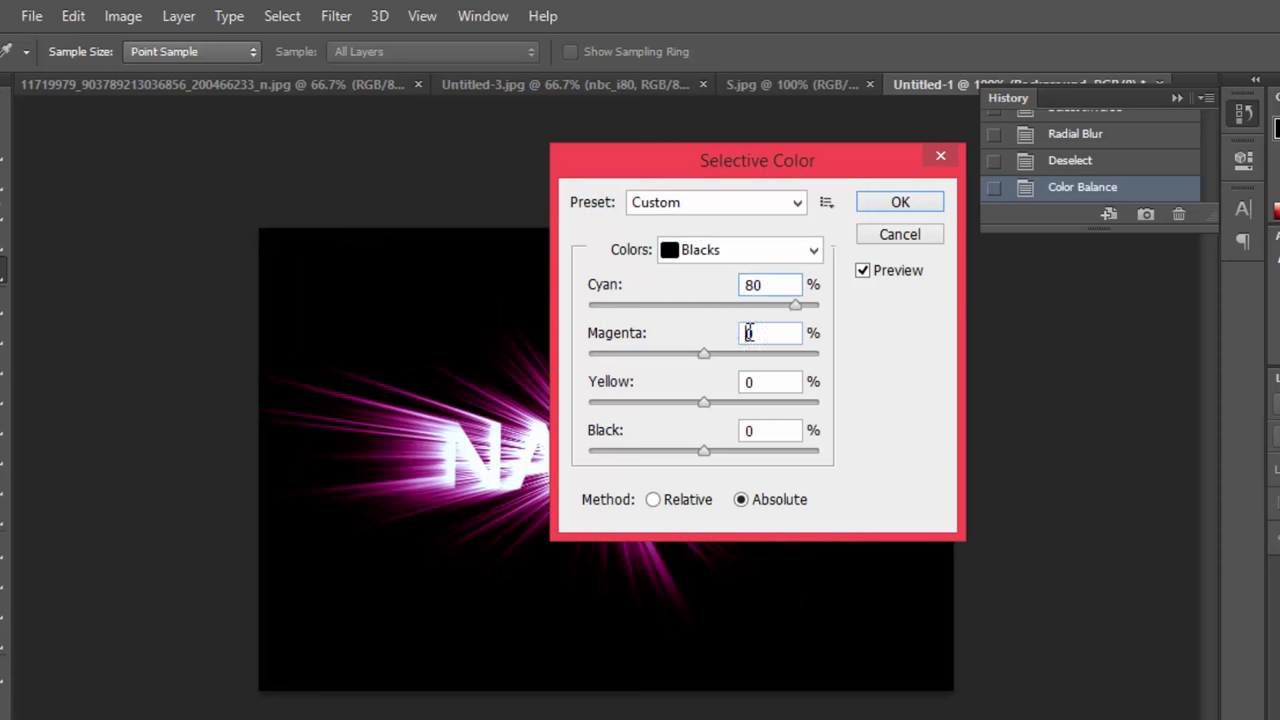
{"action": "left_click", "coordinate": [748, 333]}
{"action": "type", "text": "8"}
{"action": "left_click", "coordinate": [748, 381]}
{"action": "type", "text": "8"}
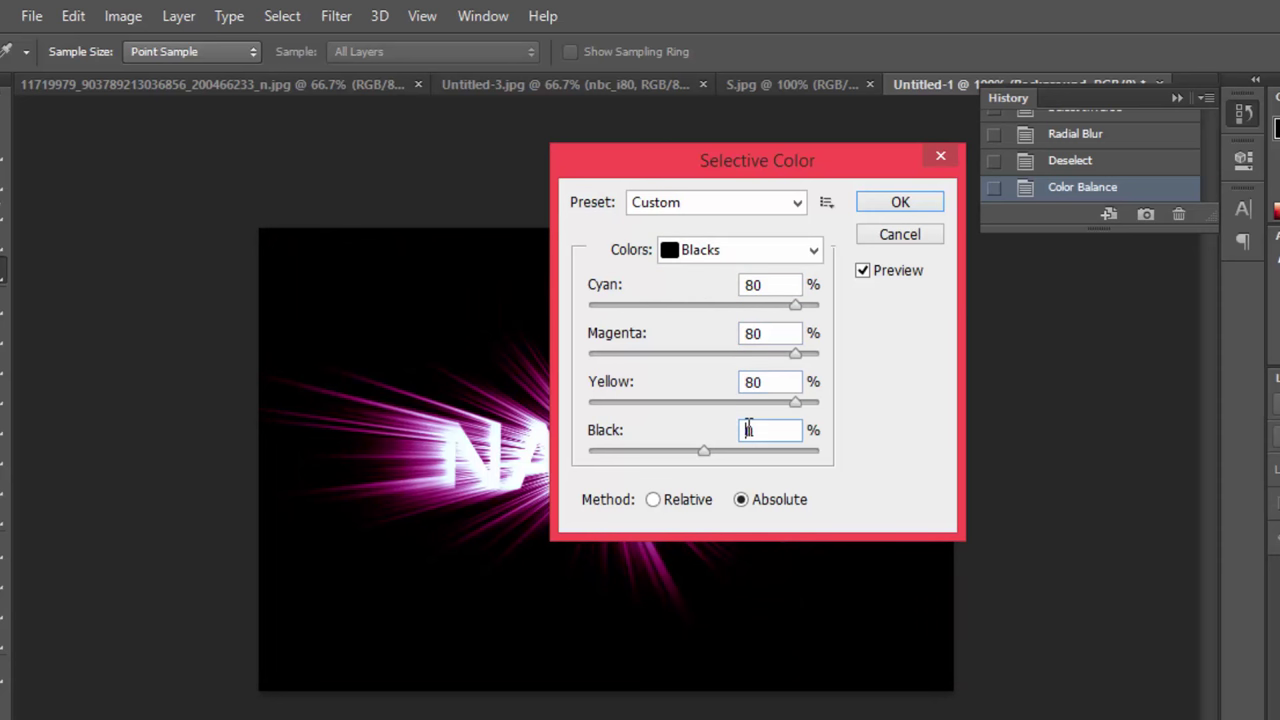
{"action": "type", "text": "100"}
{"action": "left_click", "coordinate": [919, 208]}
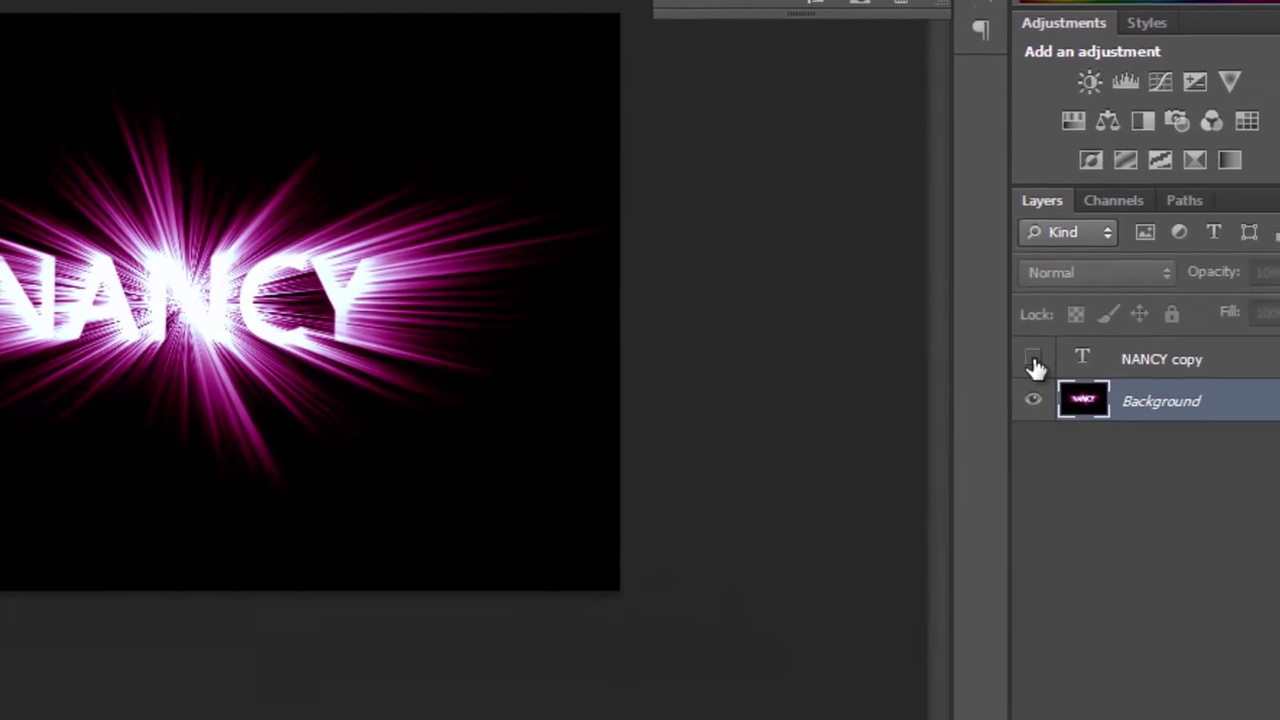
Toggle the NANCY copy layer's visibility, then edit and commit its text, keeping the font.
{"action": "left_click", "coordinate": [1278, 507]}
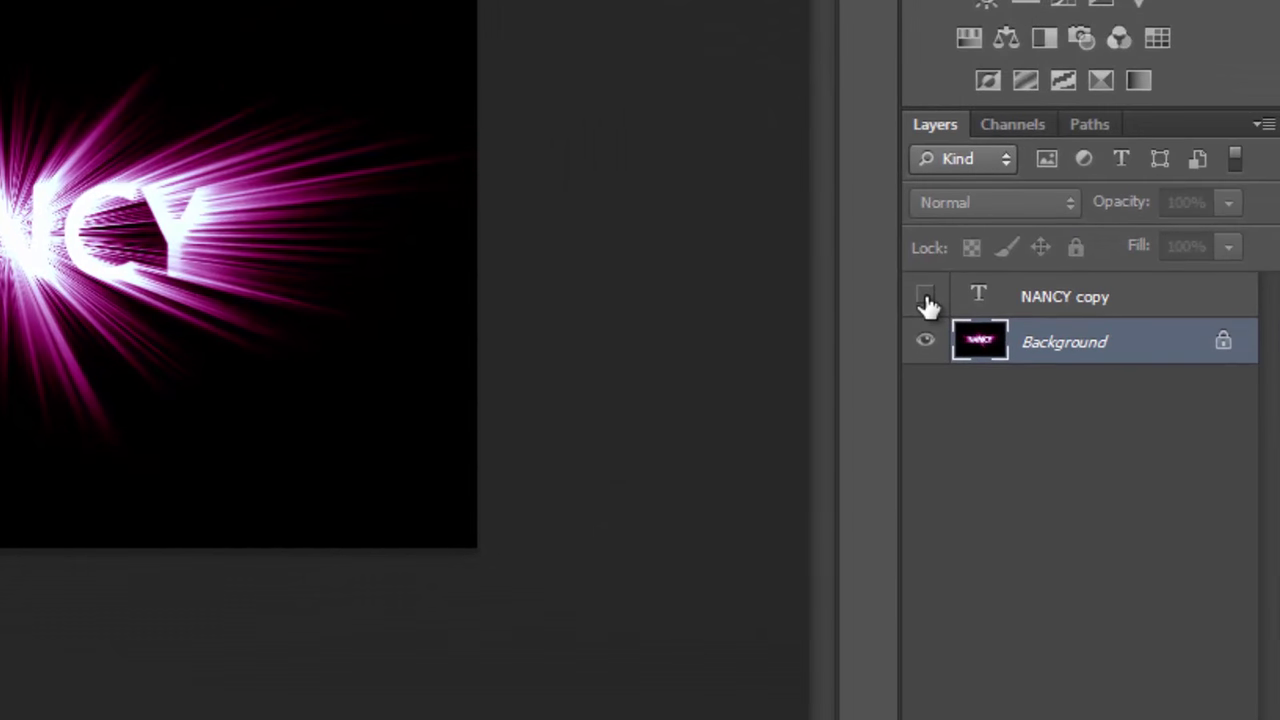
{"action": "left_click", "coordinate": [925, 298]}
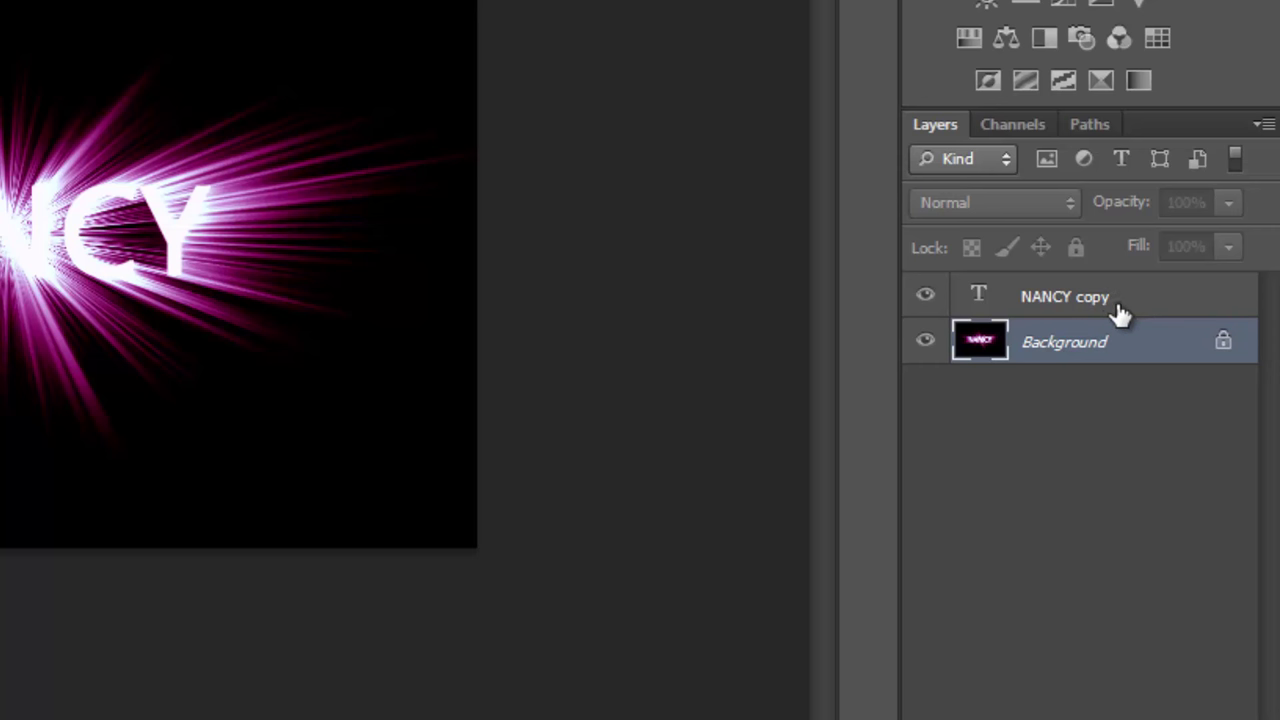
{"action": "double_click", "coordinate": [980, 297]}
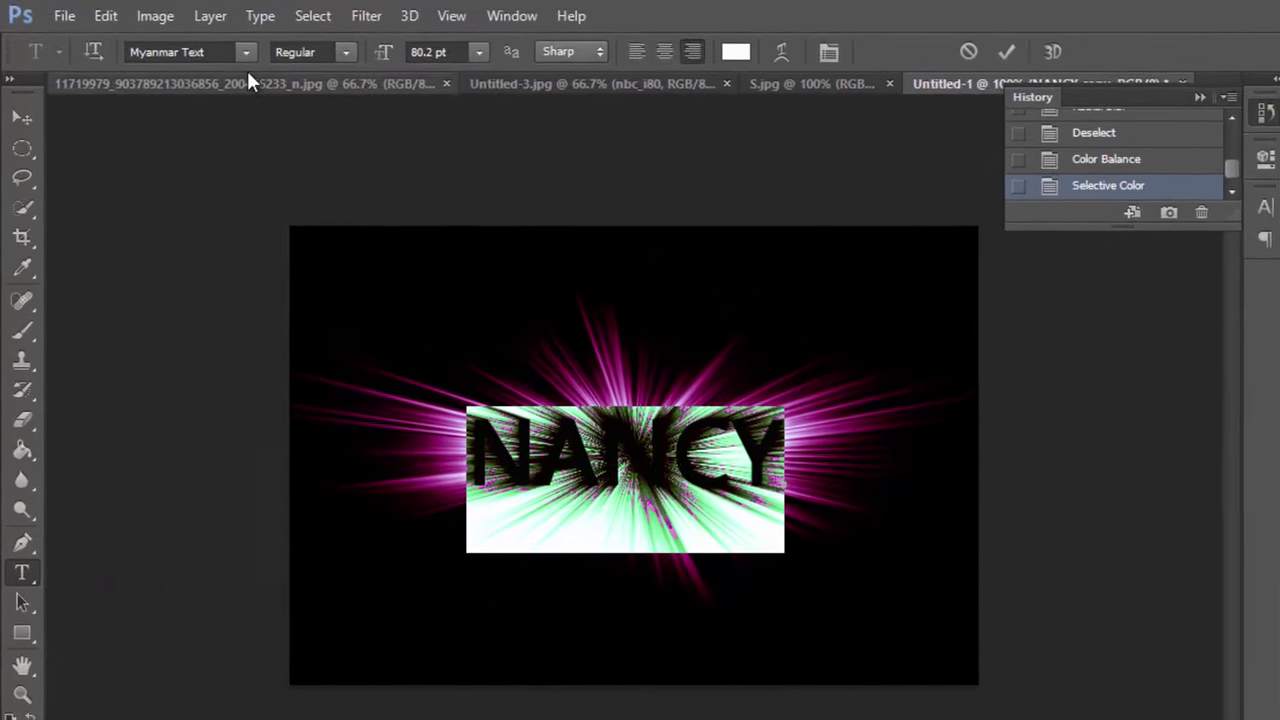
{"action": "left_click", "coordinate": [200, 42]}
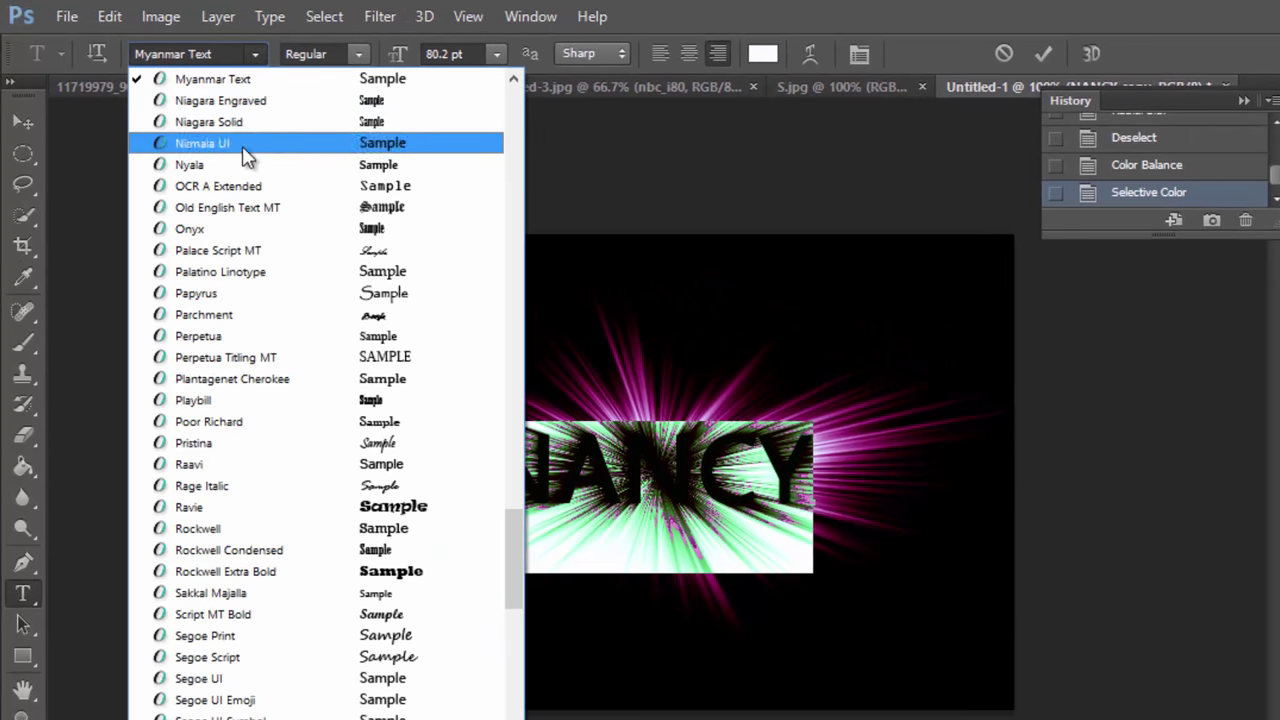
{"action": "left_click", "coordinate": [660, 157]}
{"action": "left_click", "coordinate": [1043, 53]}
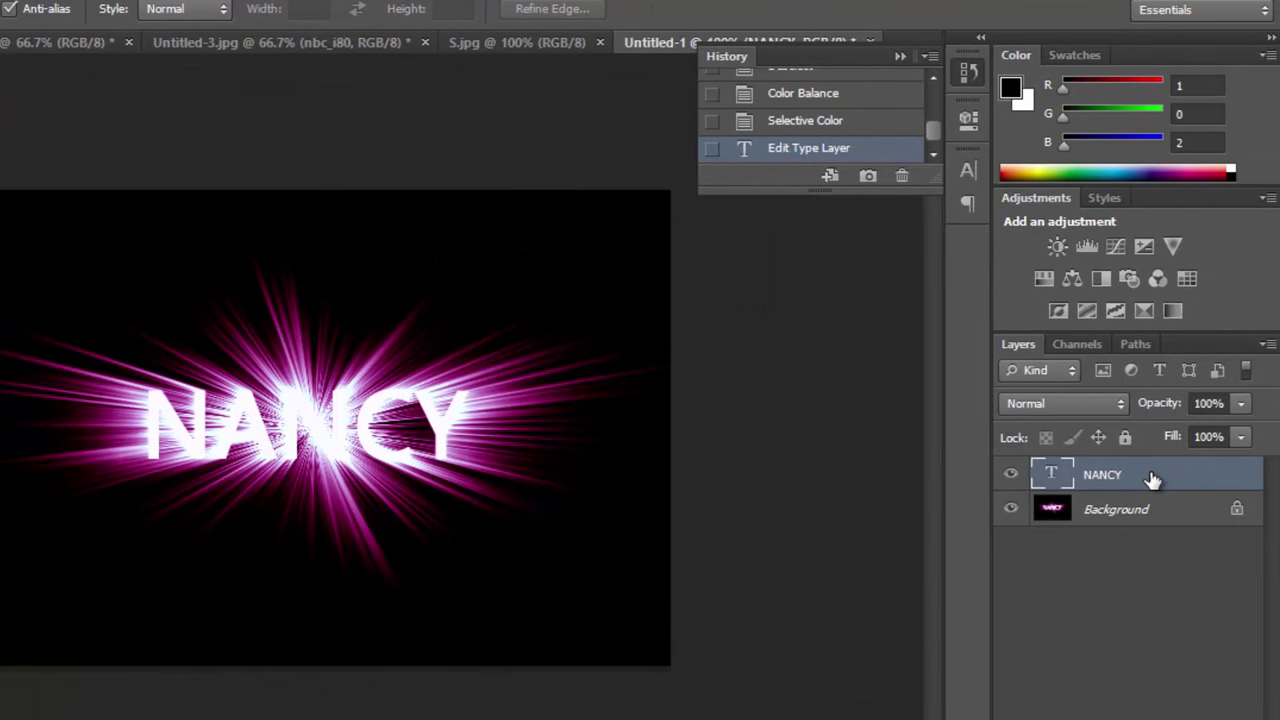
Add a Color Overlay to the NANCY layer and try out magenta and pink shades.
{"action": "double_click", "coordinate": [1153, 480]}
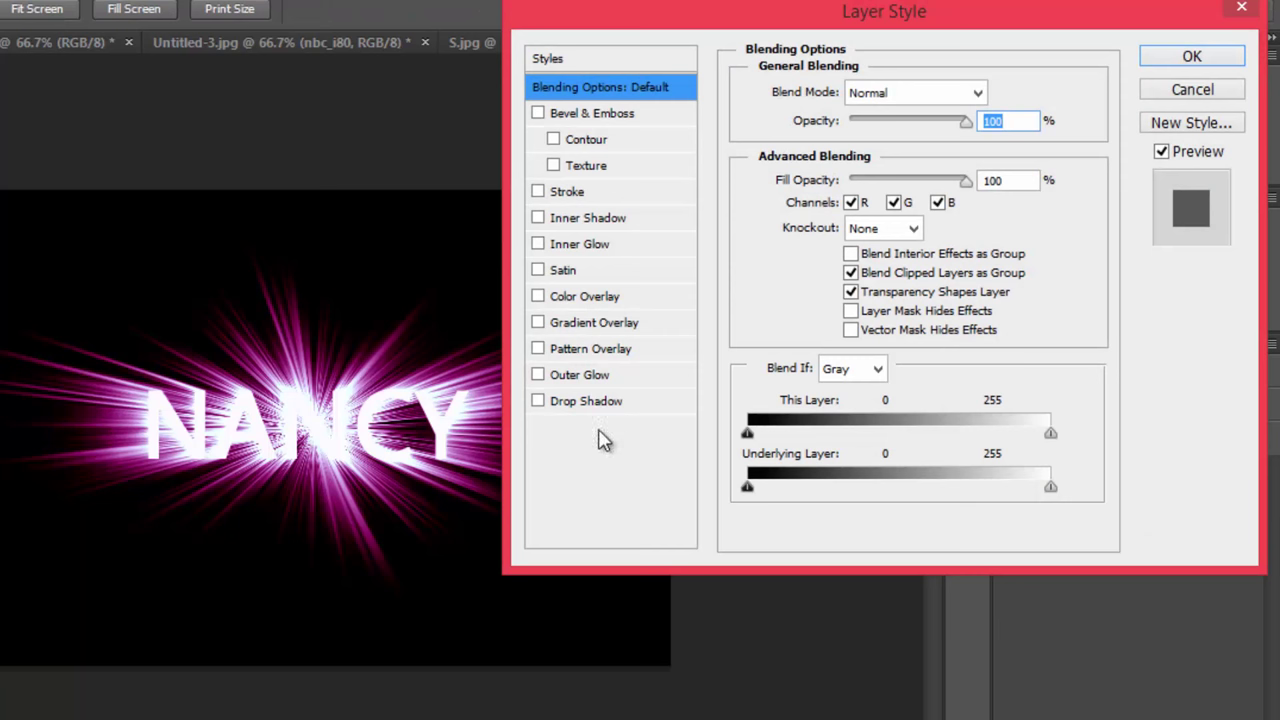
{"action": "left_click", "coordinate": [606, 300]}
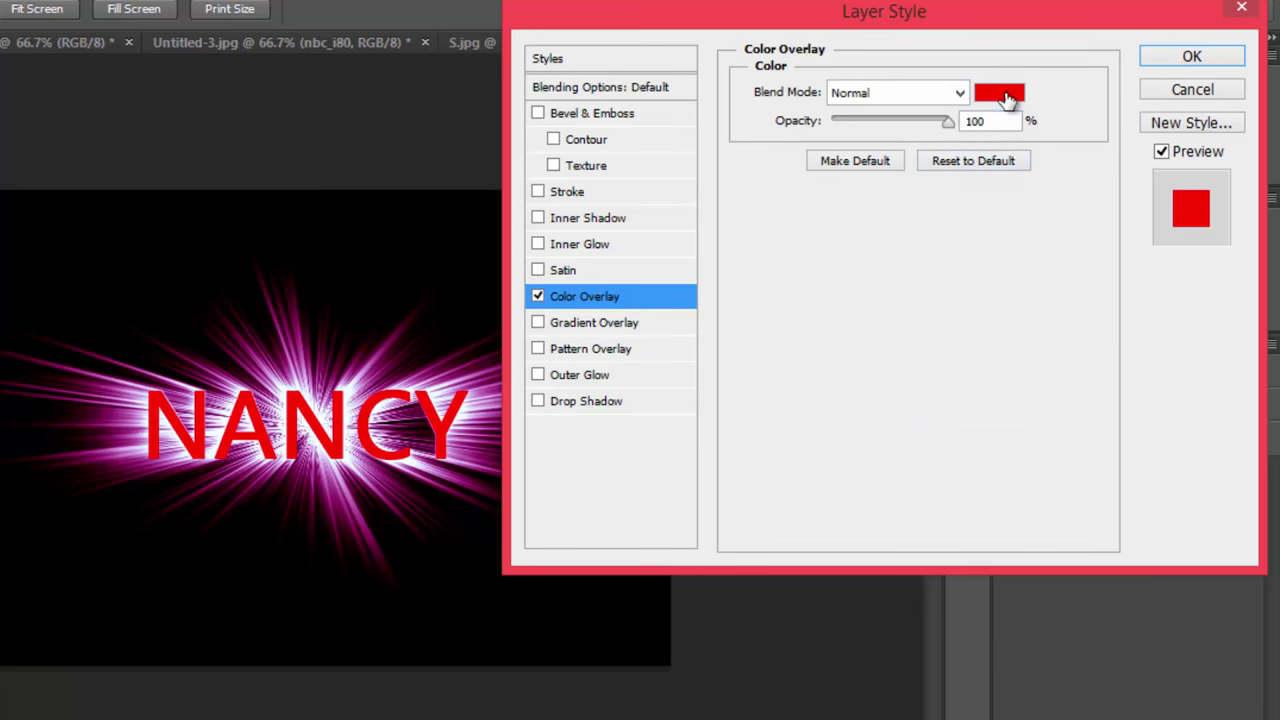
{"action": "left_click", "coordinate": [1010, 100]}
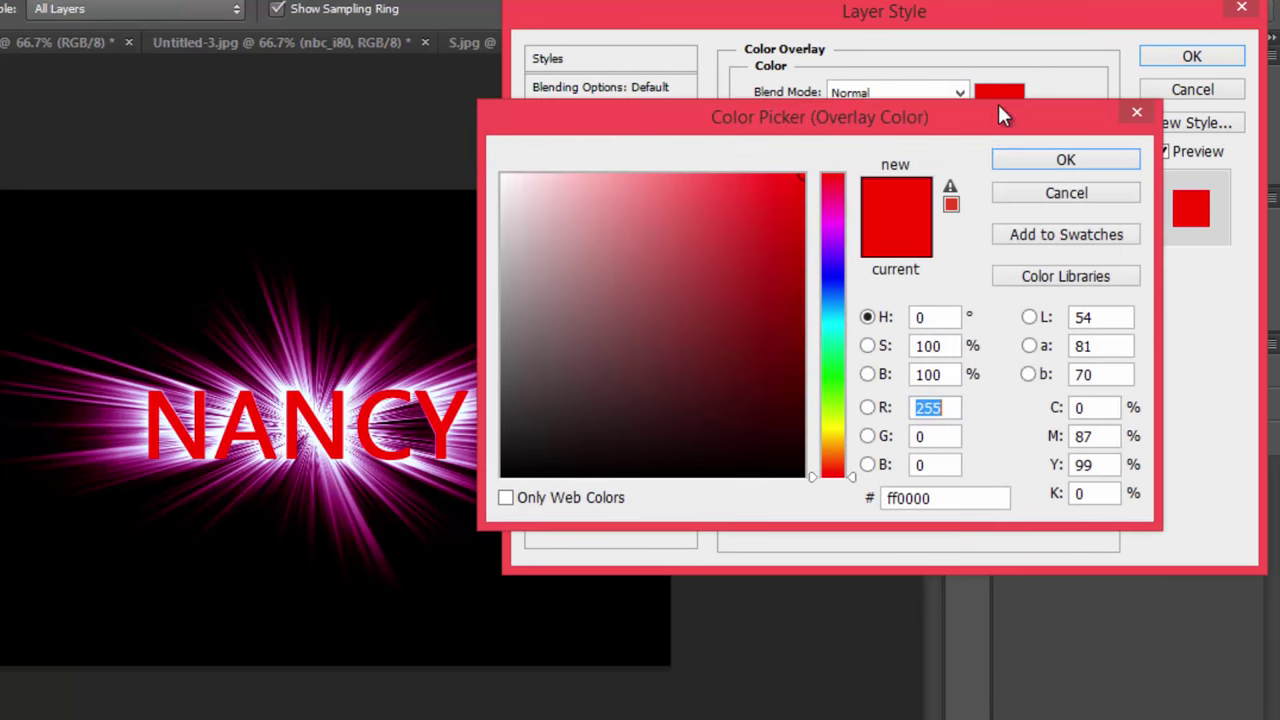
{"action": "left_click", "coordinate": [840, 217]}
{"action": "left_click", "coordinate": [620, 210]}
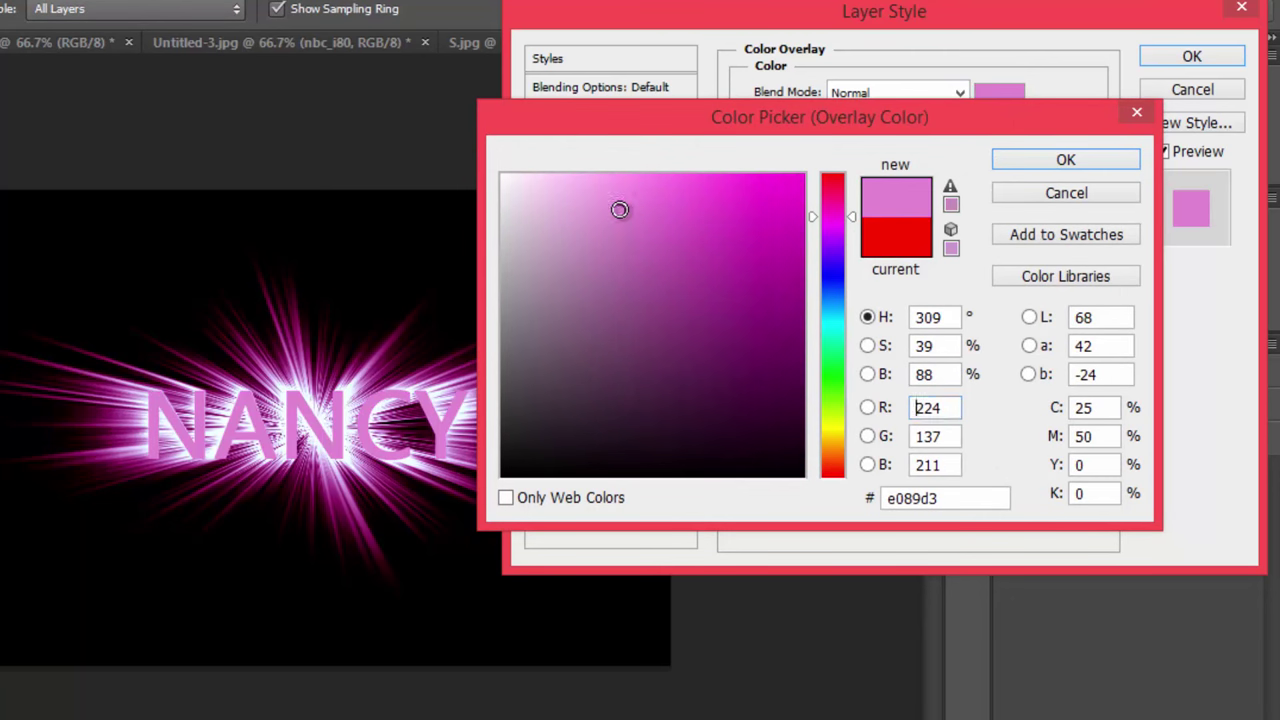
{"action": "left_click", "coordinate": [639, 190]}
{"action": "left_click", "coordinate": [646, 193]}
{"action": "left_click", "coordinate": [648, 216]}
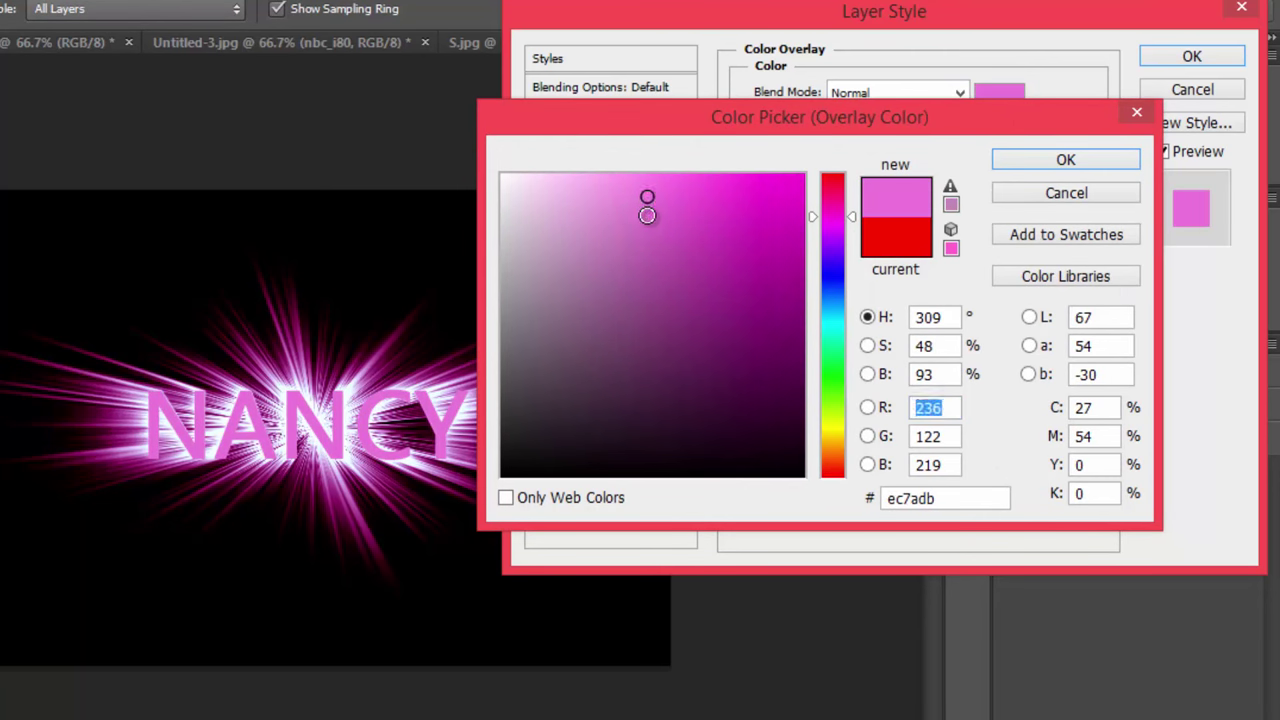
{"action": "left_click", "coordinate": [744, 217]}
Settle the overlay on bright pink f251d9 and enable the Stroke effect.
{"action": "left_click", "coordinate": [744, 405]}
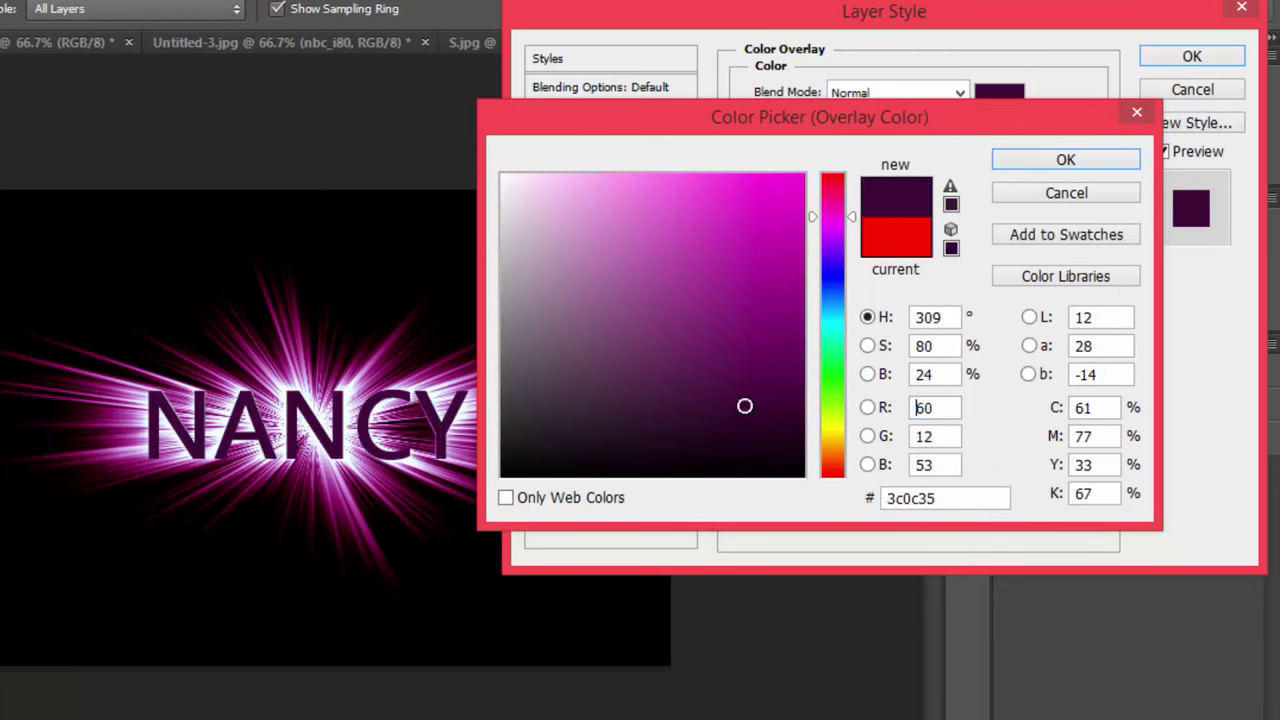
{"action": "left_click", "coordinate": [686, 271]}
{"action": "left_click", "coordinate": [721, 209]}
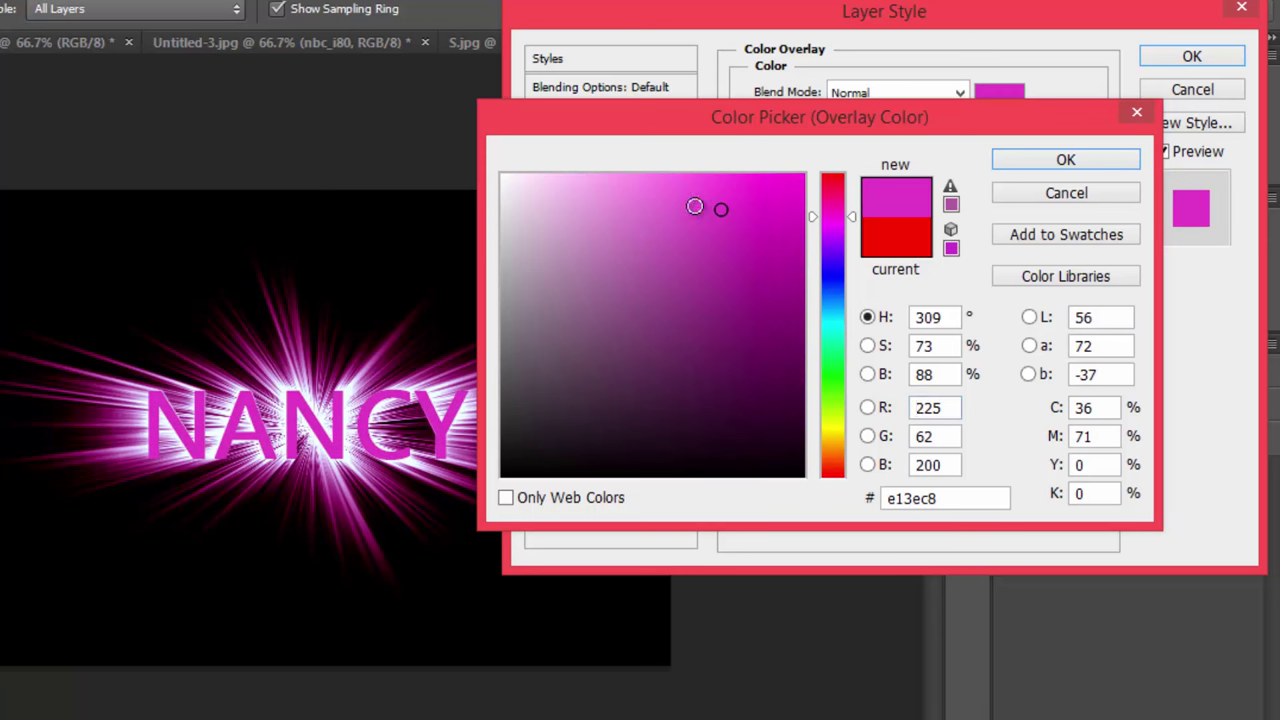
{"action": "left_click", "coordinate": [639, 180]}
{"action": "left_click", "coordinate": [645, 206]}
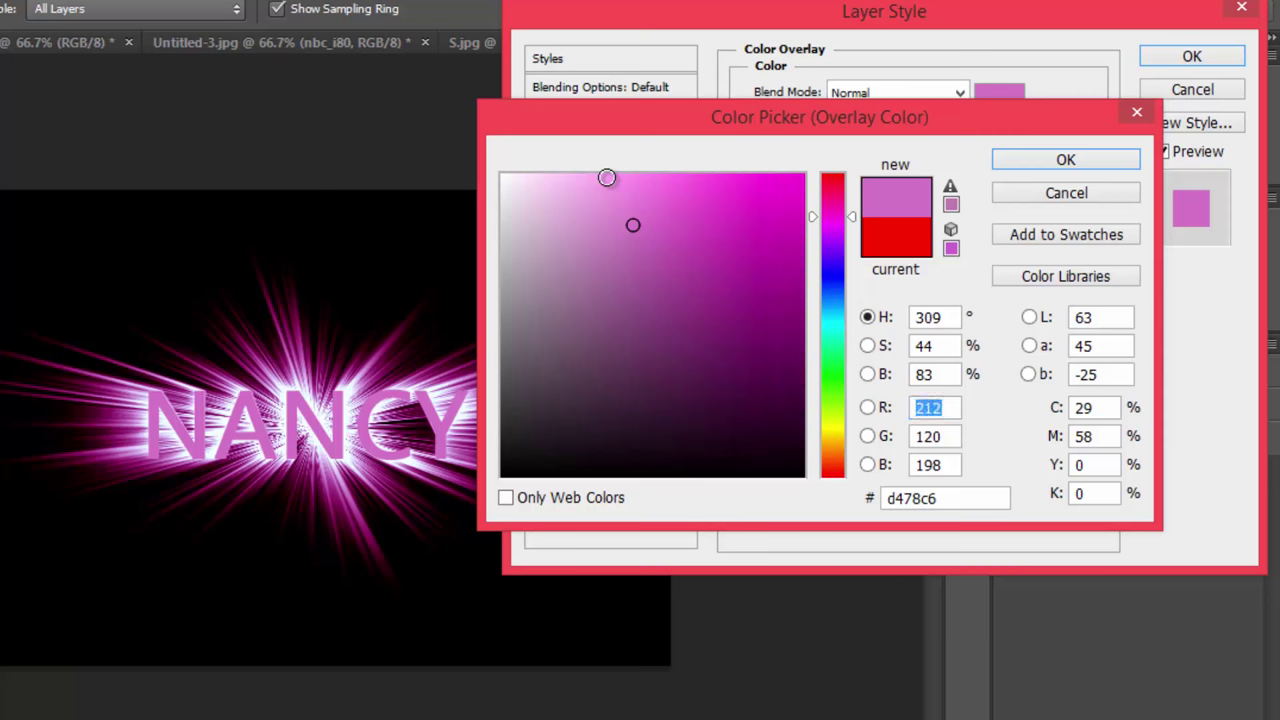
{"action": "left_click", "coordinate": [607, 177]}
{"action": "left_click", "coordinate": [629, 181]}
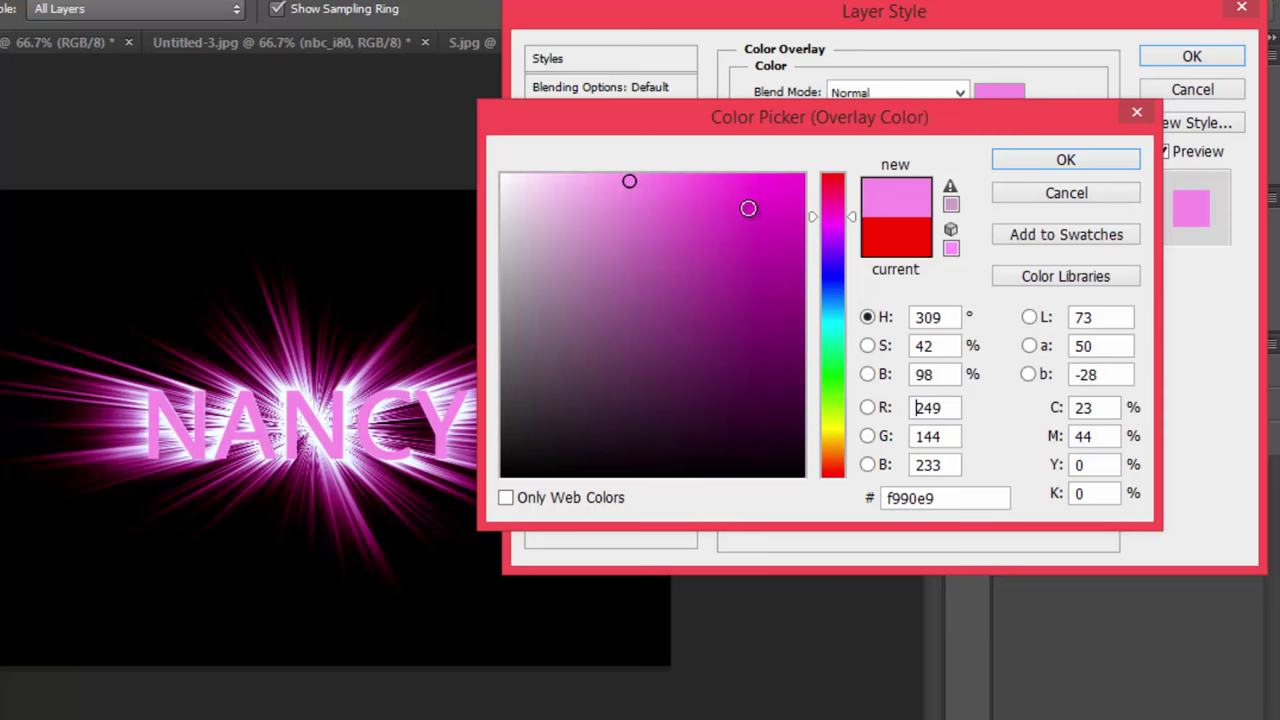
{"action": "left_click", "coordinate": [627, 208]}
{"action": "left_click", "coordinate": [667, 207]}
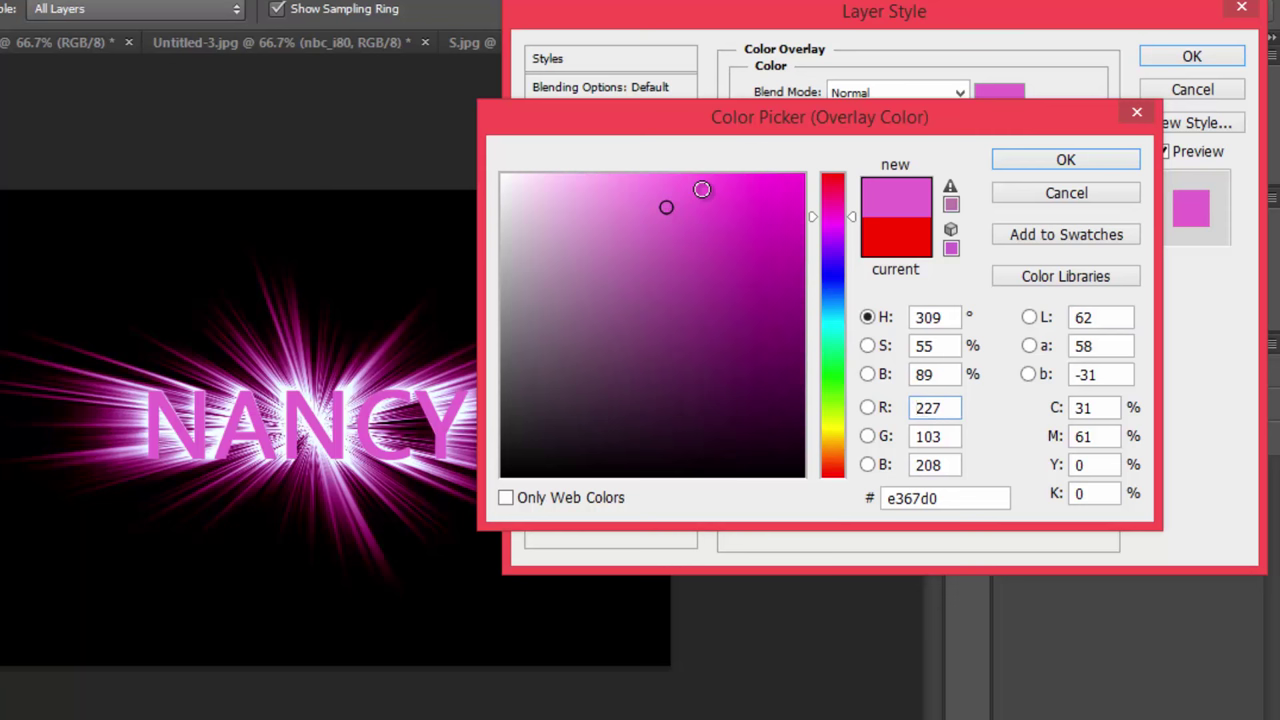
{"action": "left_click", "coordinate": [702, 189]}
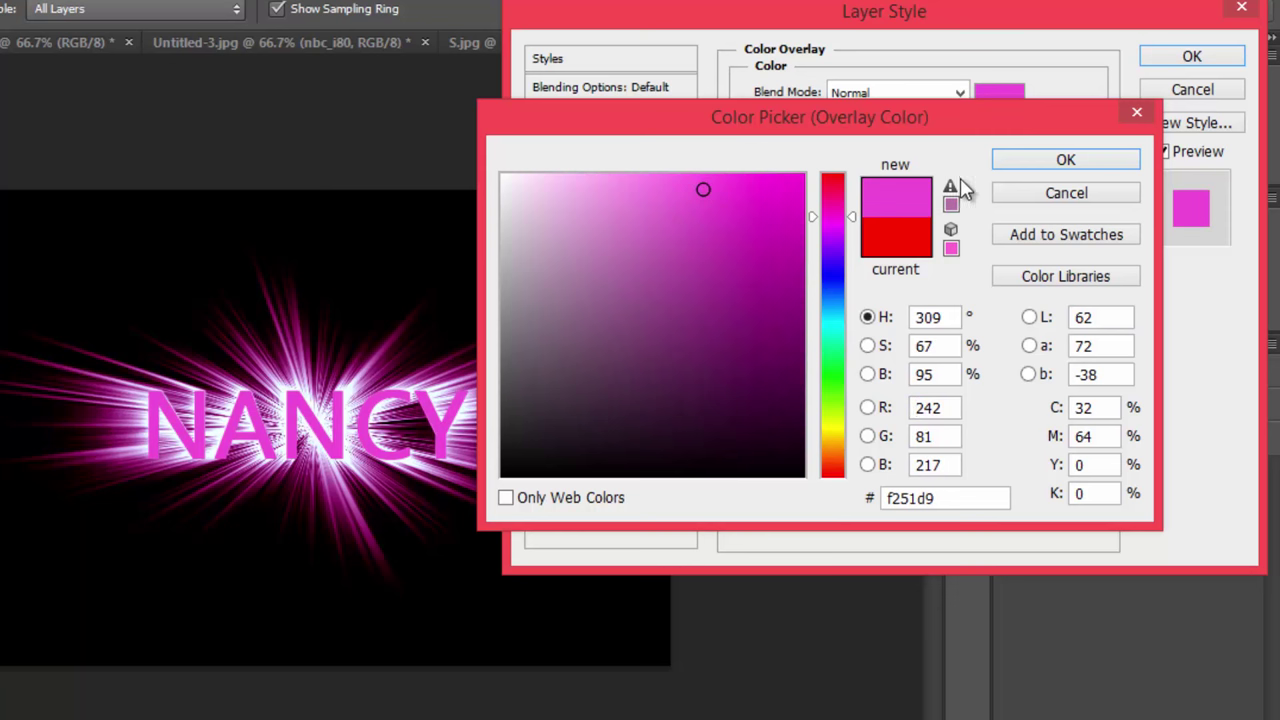
{"action": "left_click", "coordinate": [1022, 166]}
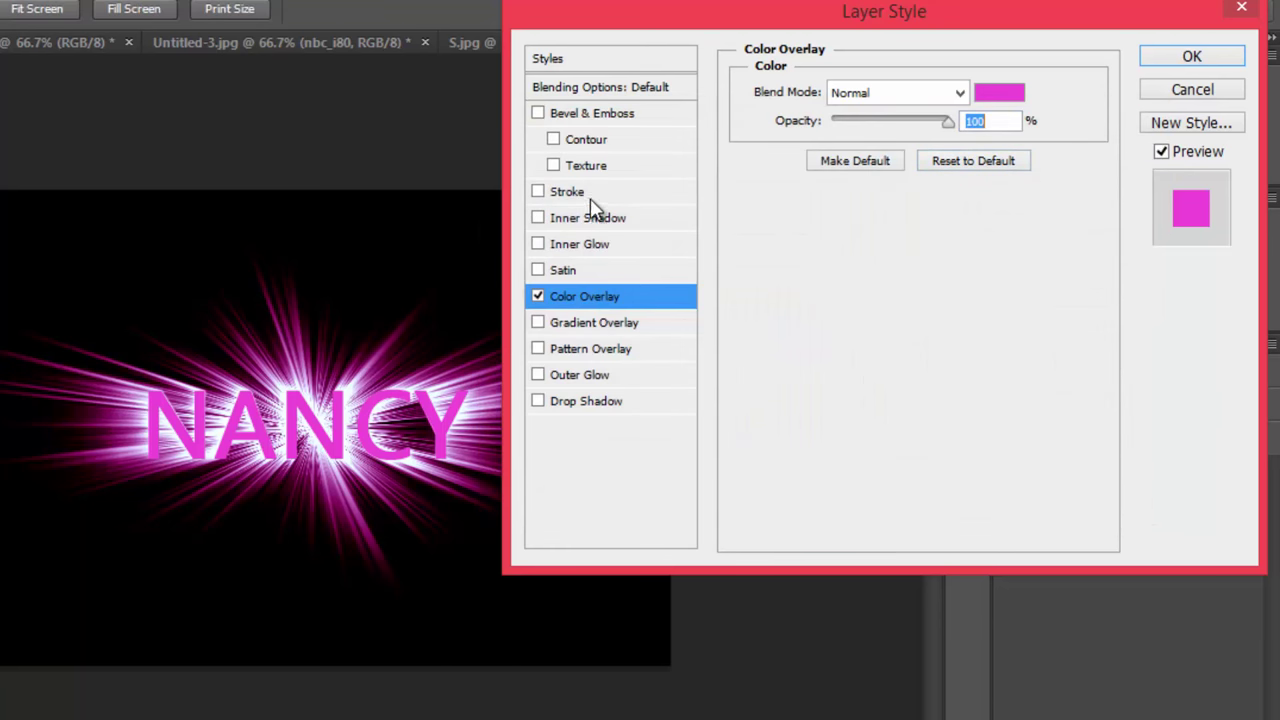
{"action": "left_click", "coordinate": [588, 197]}
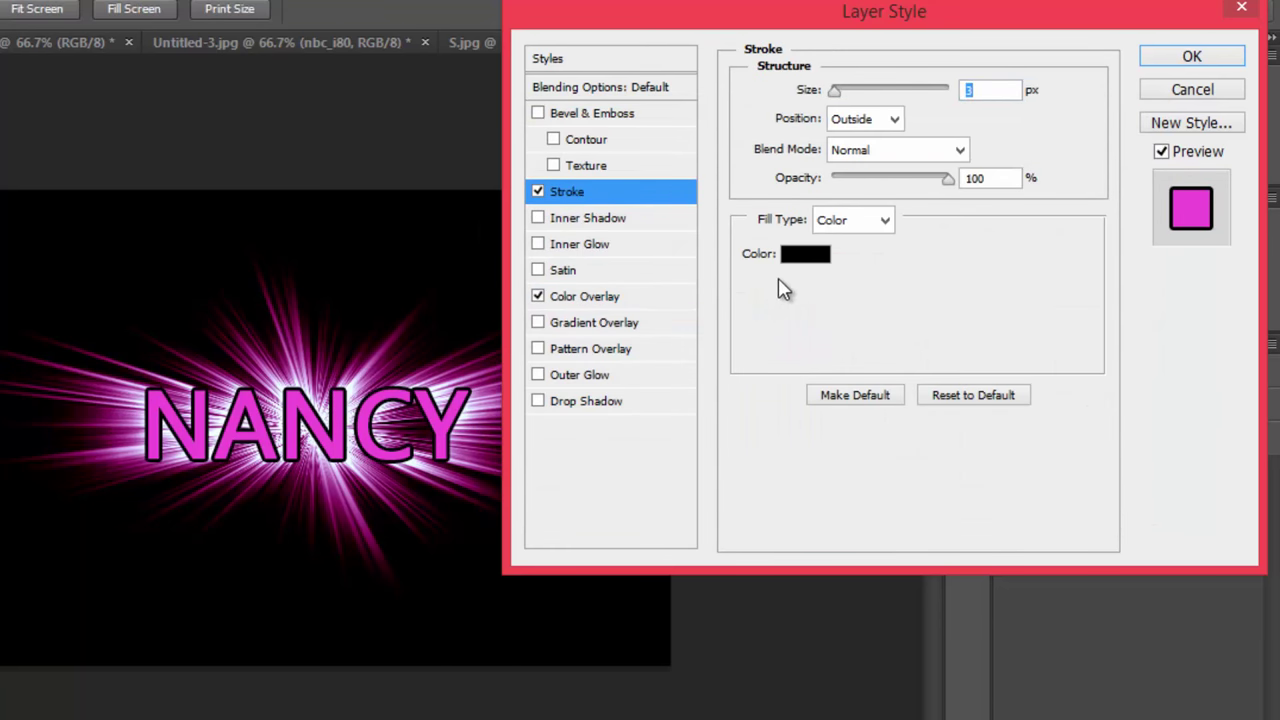
Try out several magenta shades for the NANCY stroke colour.
{"action": "left_click", "coordinate": [805, 258]}
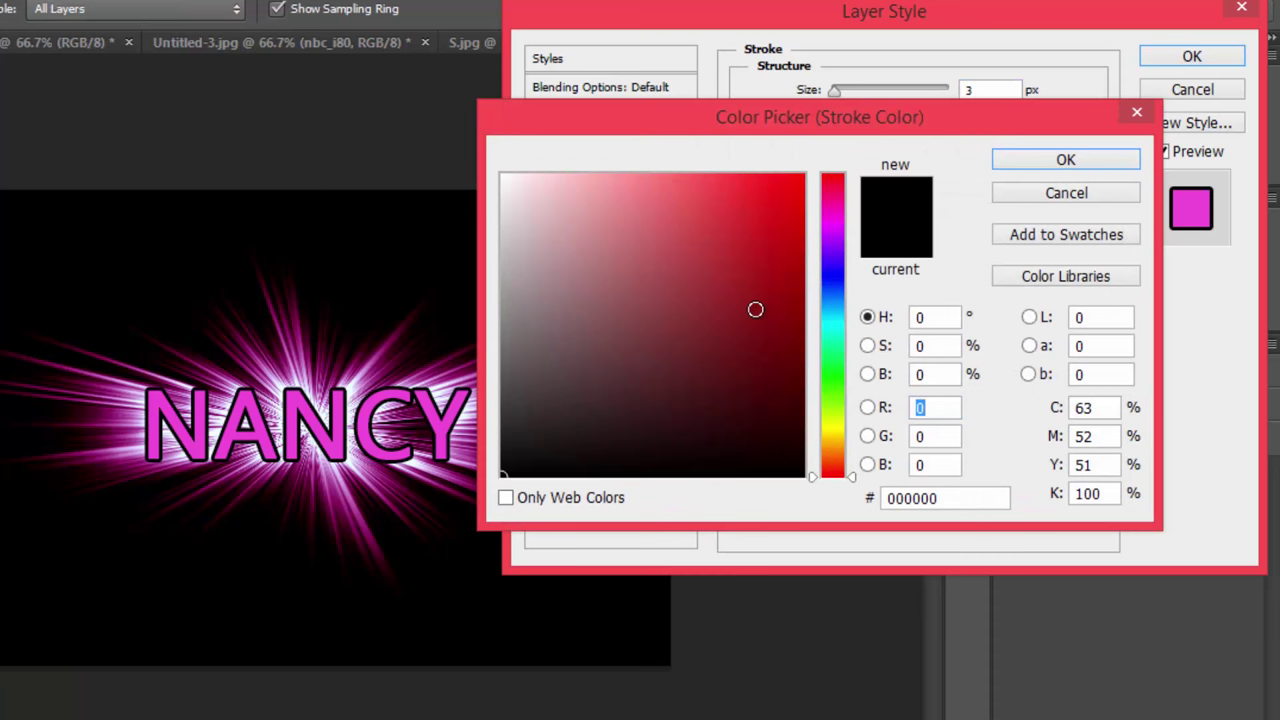
{"action": "left_click", "coordinate": [754, 310]}
{"action": "left_click", "coordinate": [830, 220]}
{"action": "left_click_drag", "start_coordinate": [655, 188], "coordinate": [643, 206]}
{"action": "left_click", "coordinate": [693, 216]}
{"action": "left_click", "coordinate": [736, 197]}
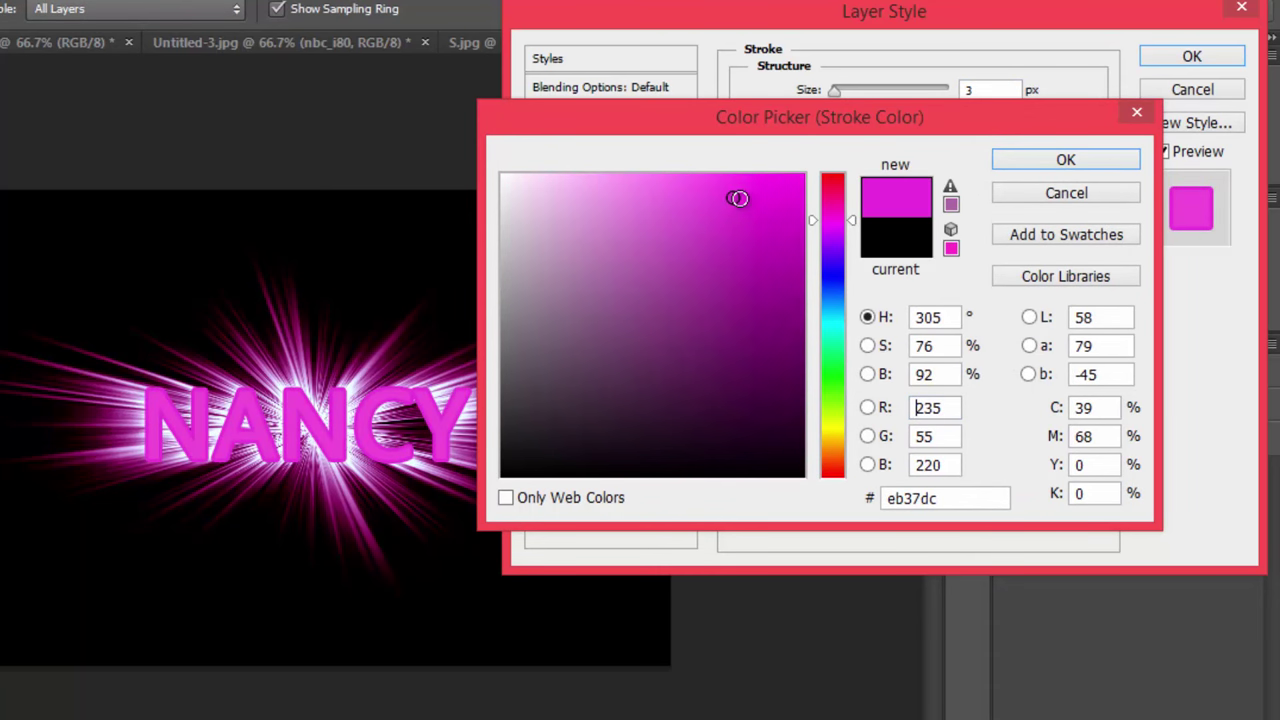
{"action": "left_click", "coordinate": [737, 248]}
{"action": "left_click", "coordinate": [834, 219]}
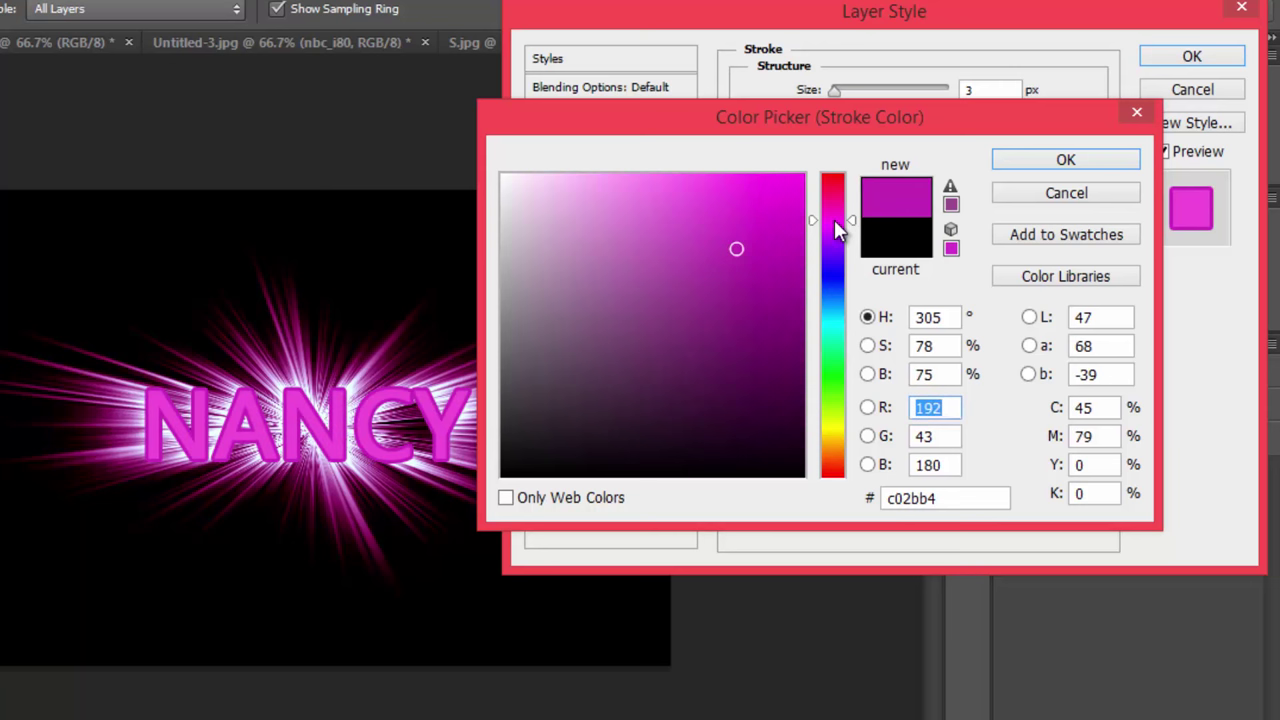
{"action": "left_click", "coordinate": [834, 211]}
Set the 3 px stroke to magenta ee35bc and apply the layer style.
{"action": "left_click", "coordinate": [750, 243]}
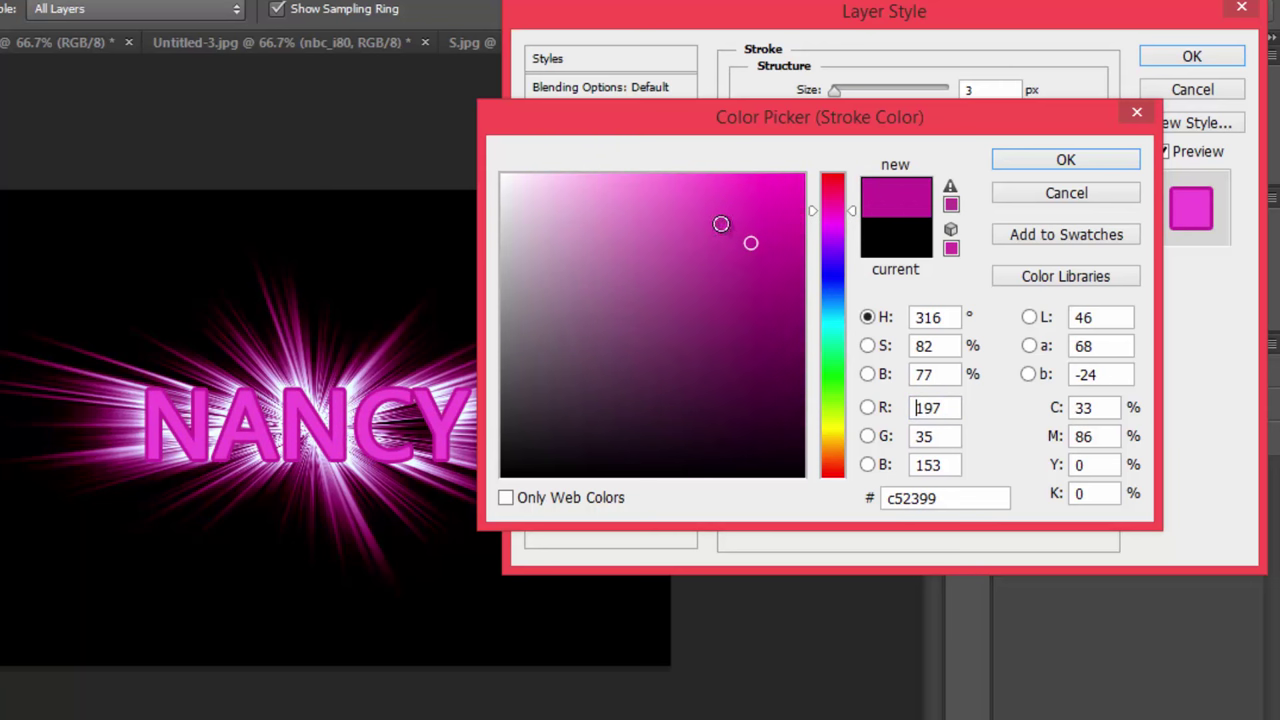
{"action": "left_click", "coordinate": [697, 207]}
{"action": "left_click", "coordinate": [697, 196]}
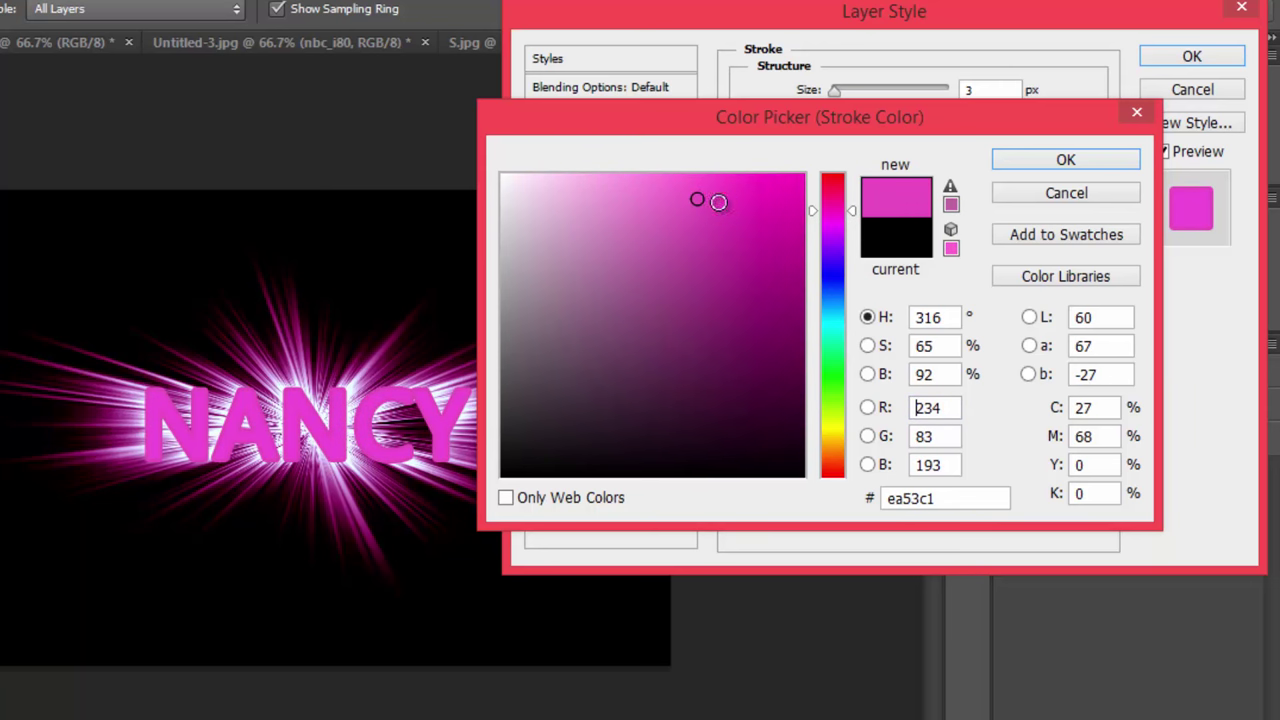
{"action": "left_click", "coordinate": [760, 195]}
{"action": "left_click", "coordinate": [765, 215]}
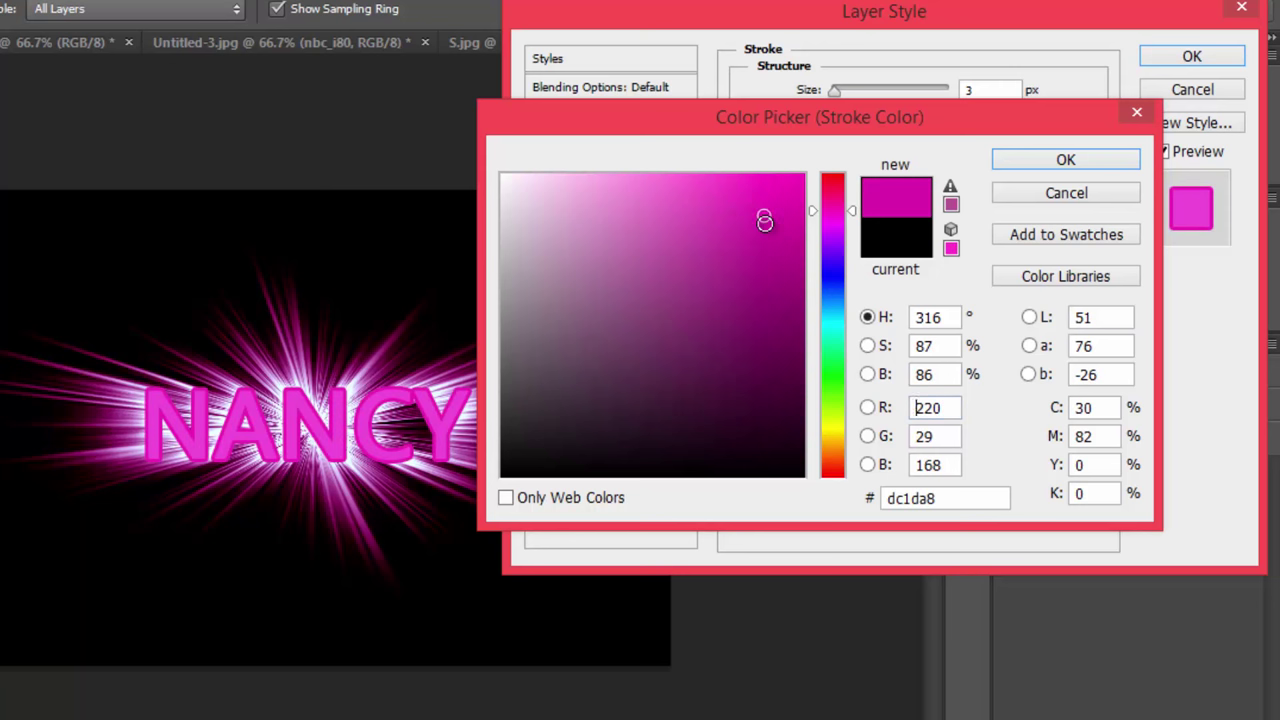
{"action": "left_click", "coordinate": [753, 201]}
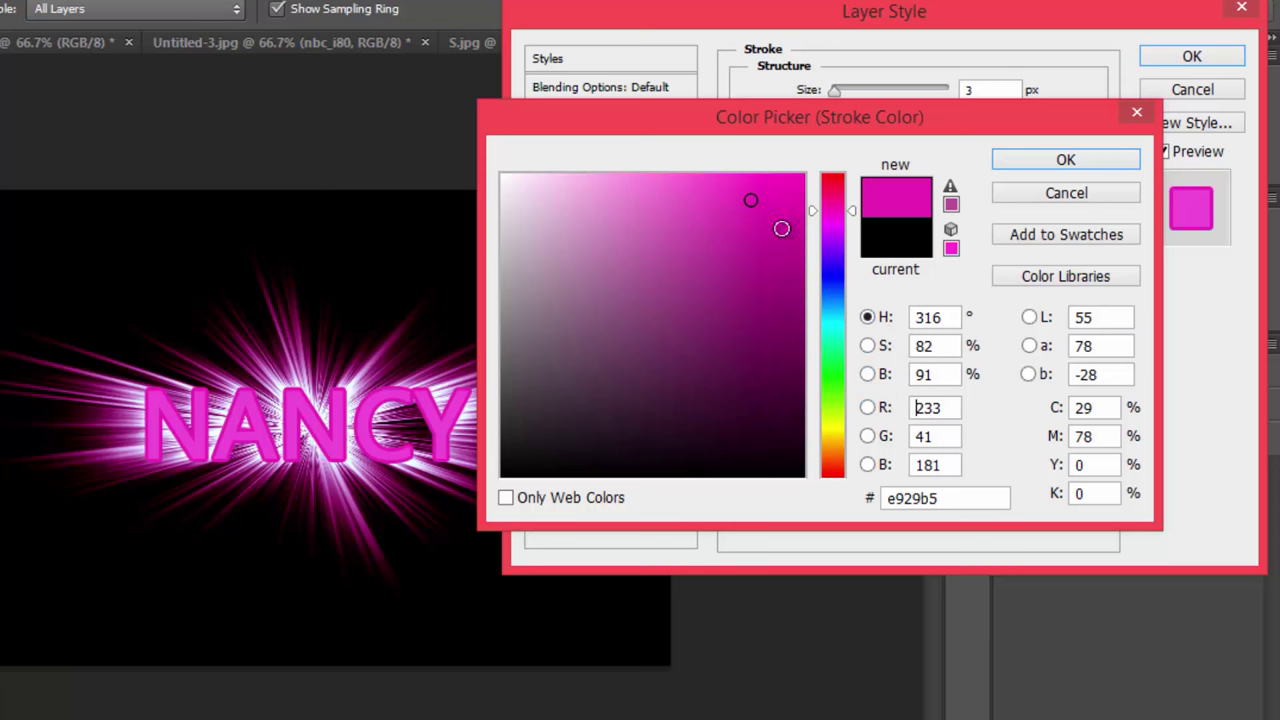
{"action": "left_click", "coordinate": [736, 194]}
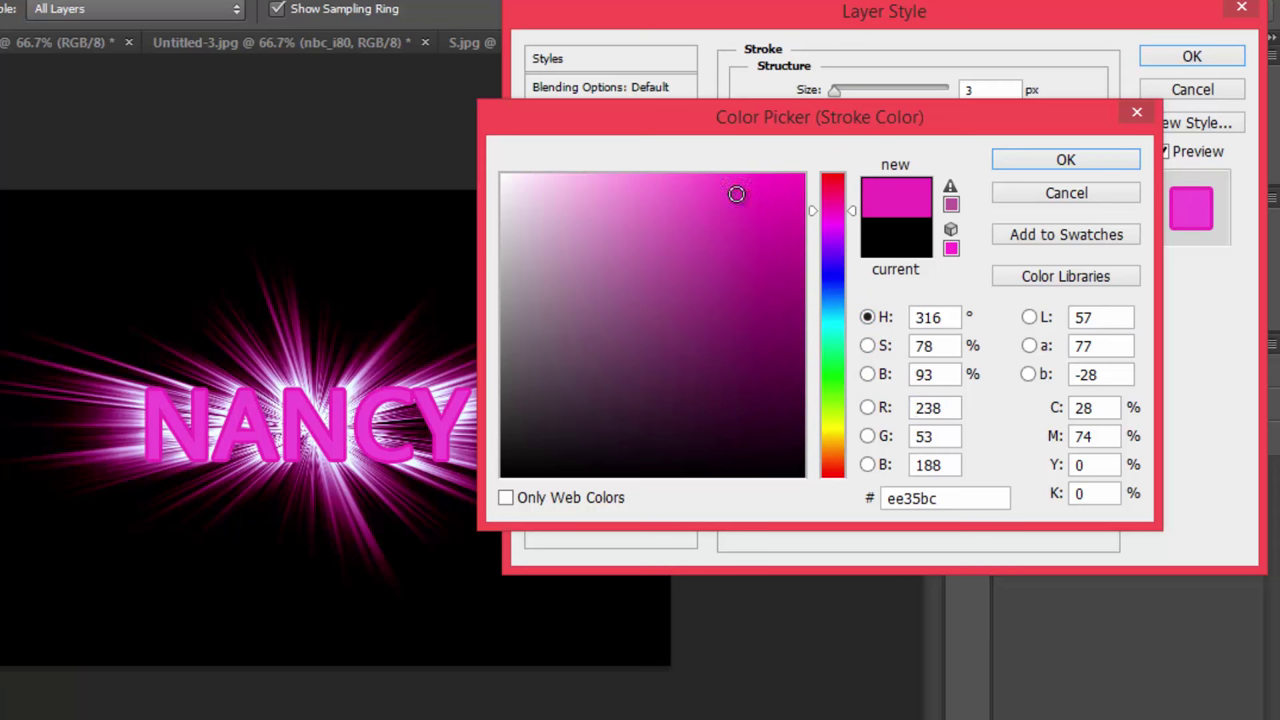
{"action": "left_click", "coordinate": [1063, 160]}
{"action": "left_click", "coordinate": [1184, 60]}
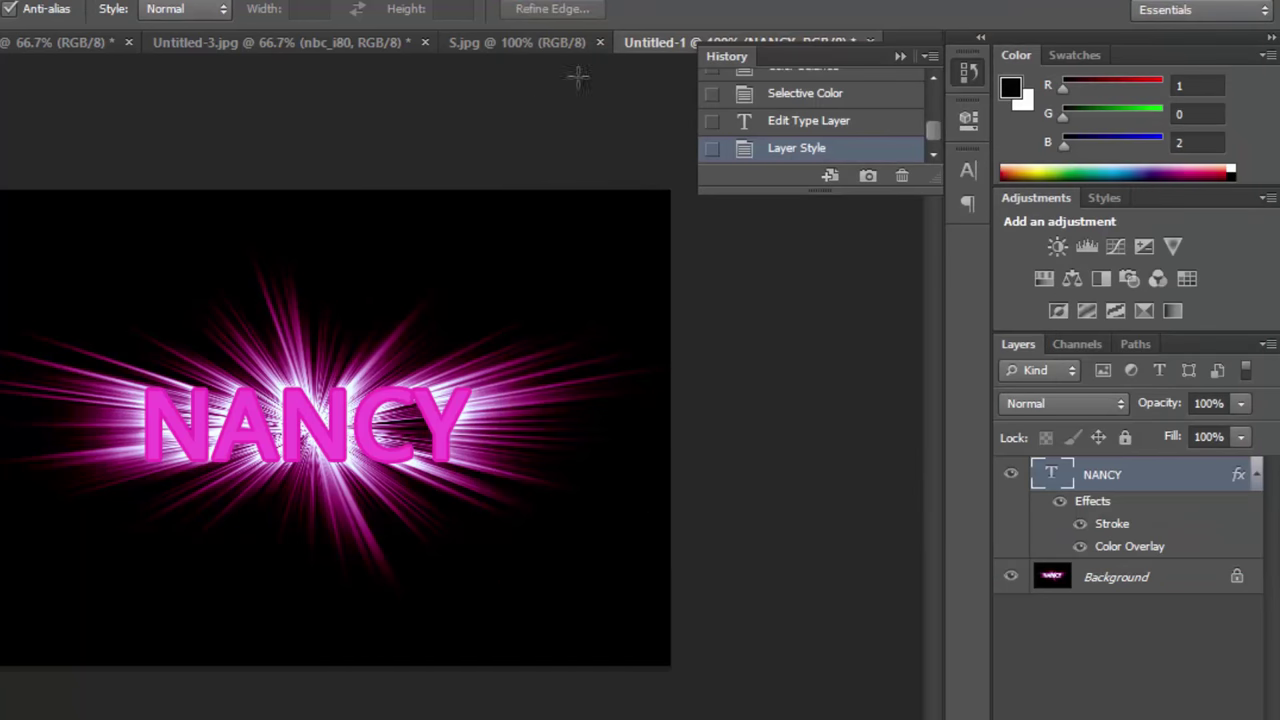
{"action": "left_click", "coordinate": [528, 42]}
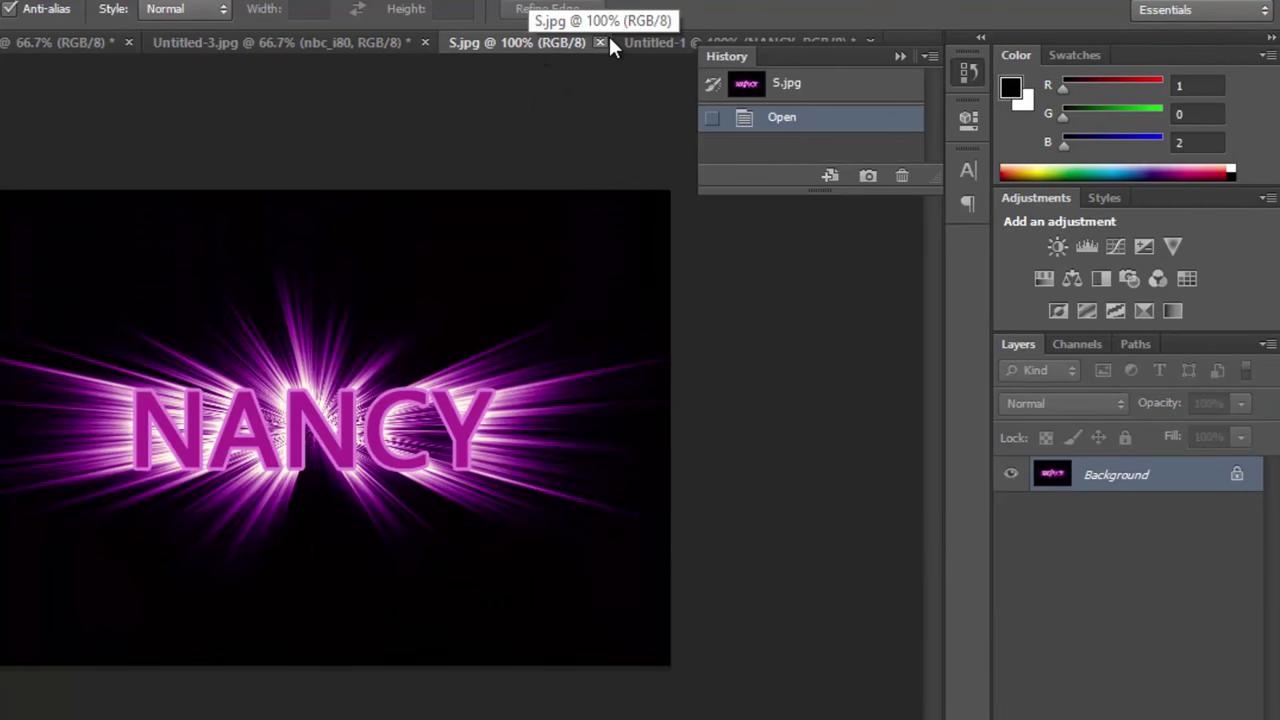
{"action": "left_click", "coordinate": [648, 42]}
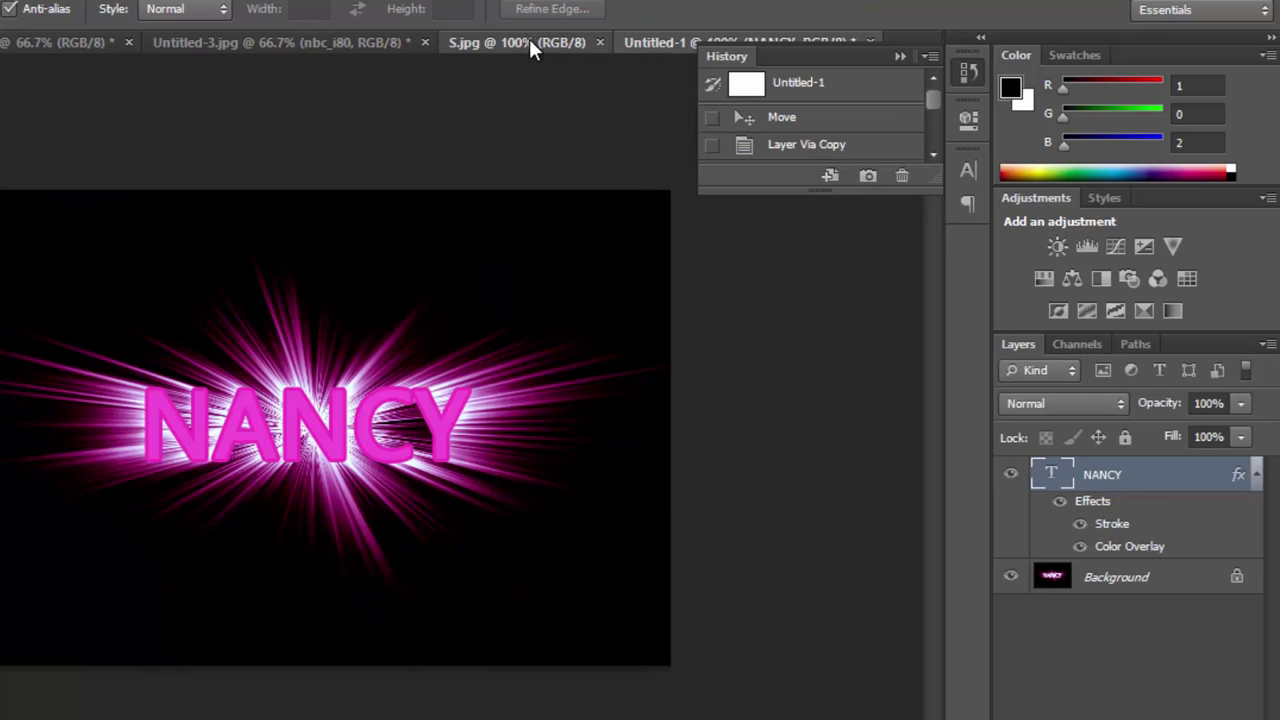
{"action": "left_click", "coordinate": [529, 42]}
{"action": "left_click", "coordinate": [684, 48]}
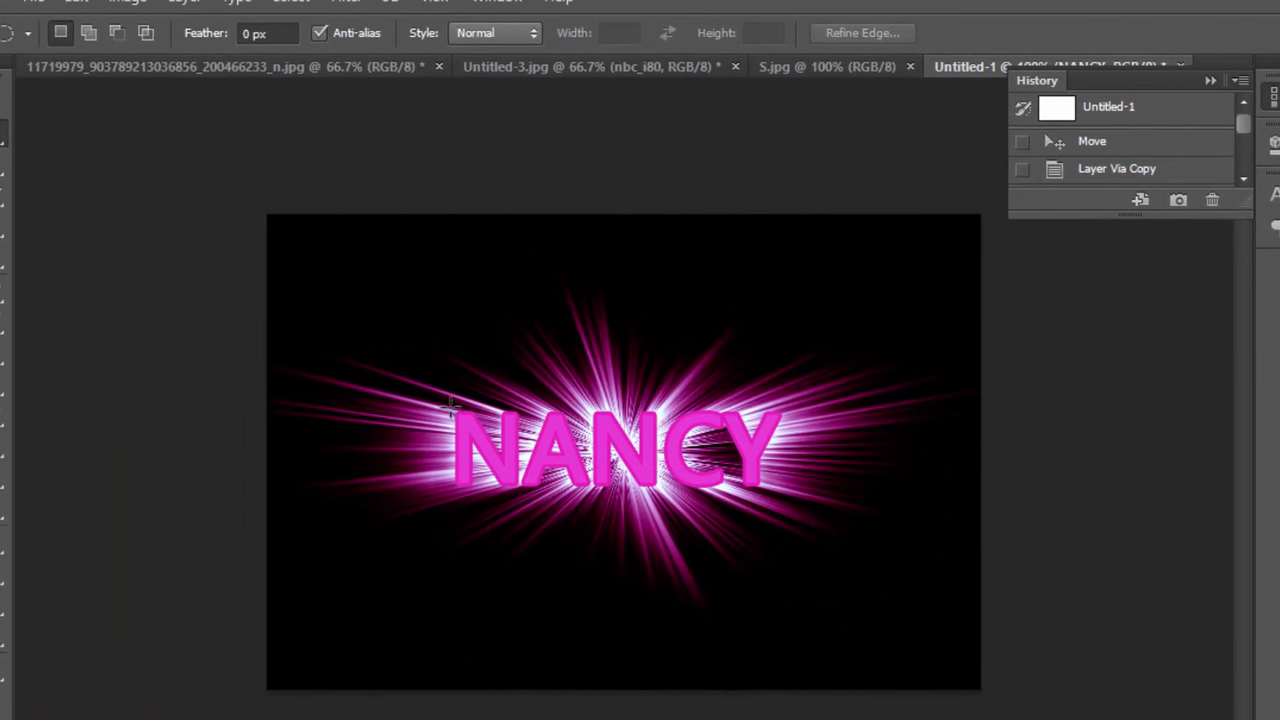